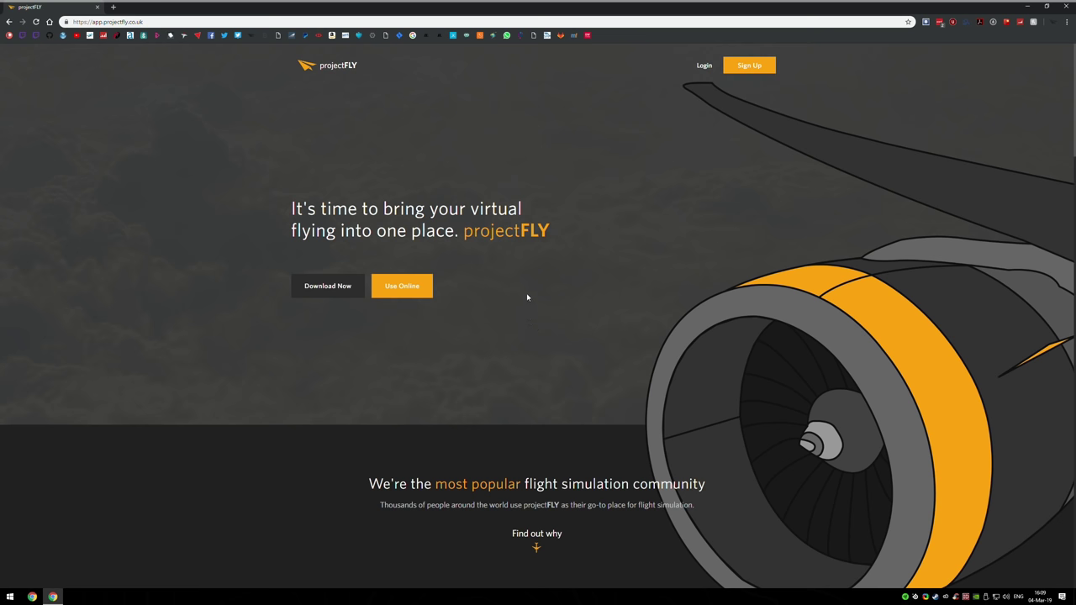
Scroll the homepage past the comparison table to the Key Features grid of radar, passport and logbook cards.
scroll(527, 282, down, 3)
scroll(506, 298, down, 3)
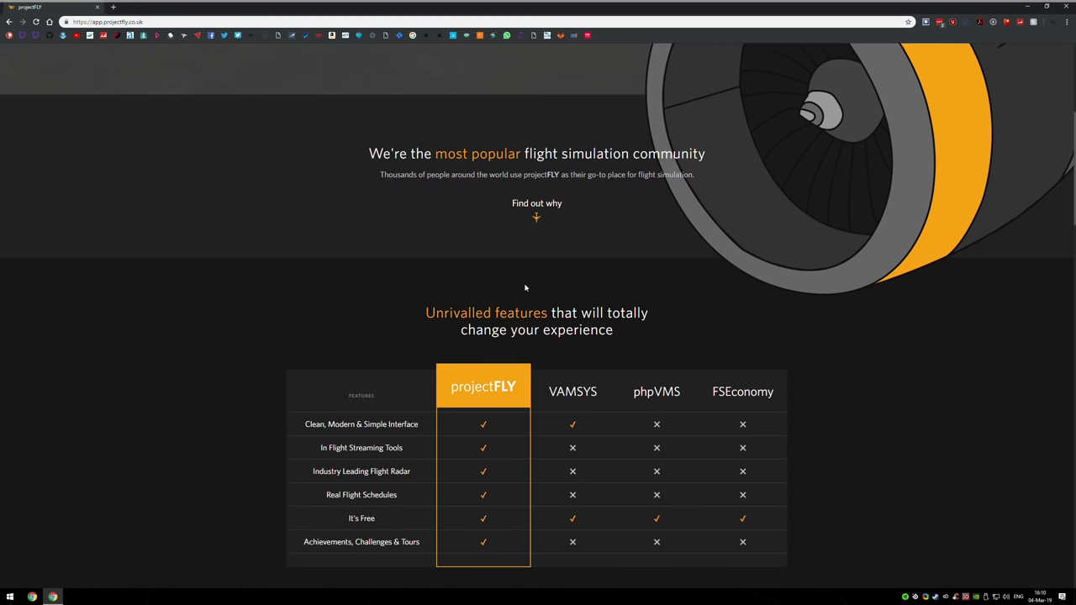
scroll(506, 298, down, 1)
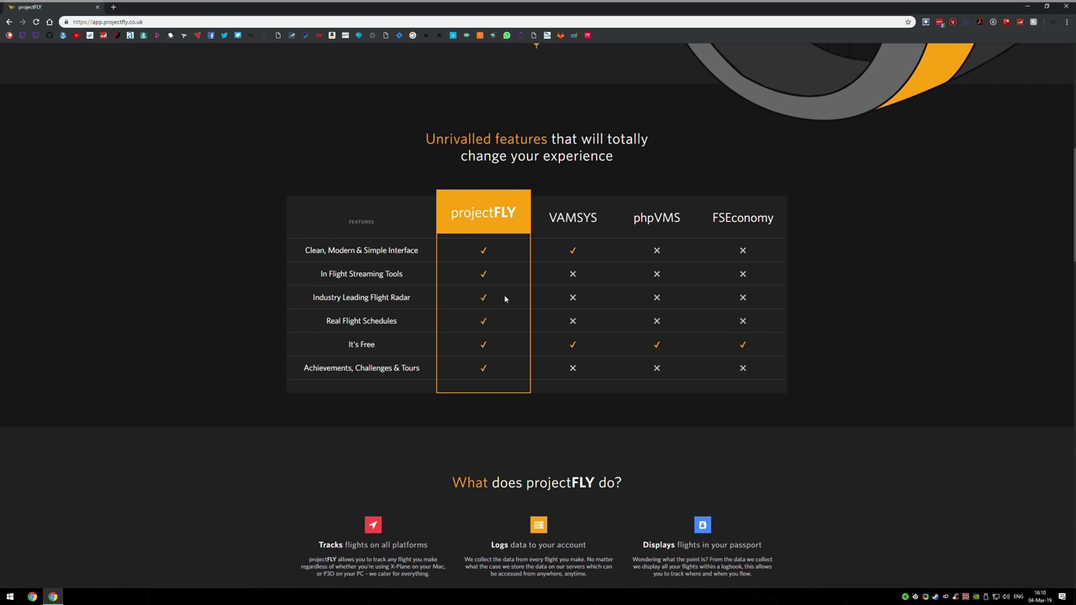
scroll(503, 297, down, 1)
scroll(503, 297, down, 8)
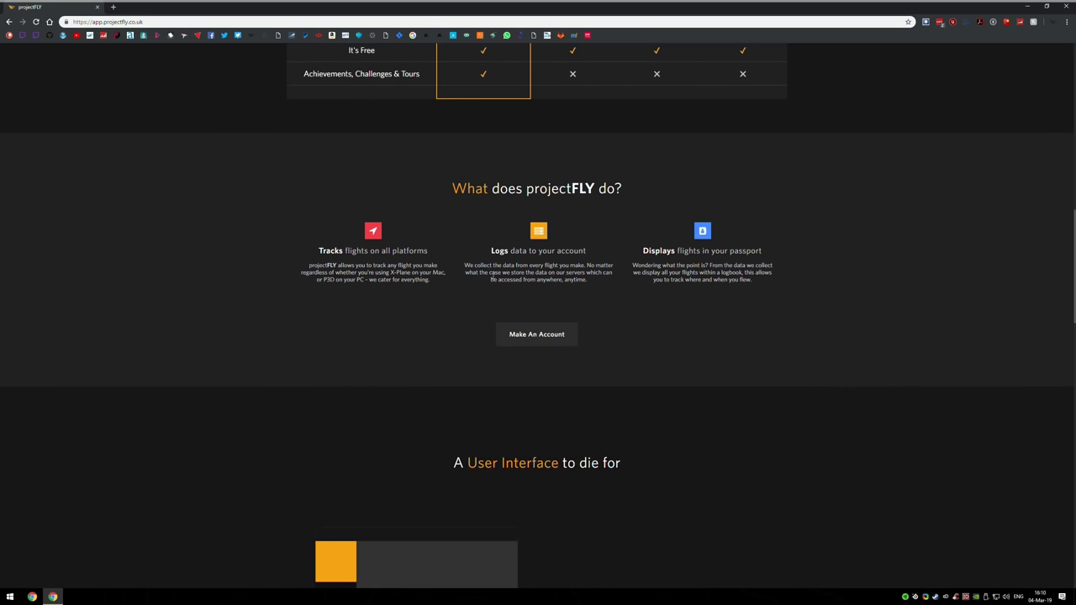
scroll(512, 221, down, 9)
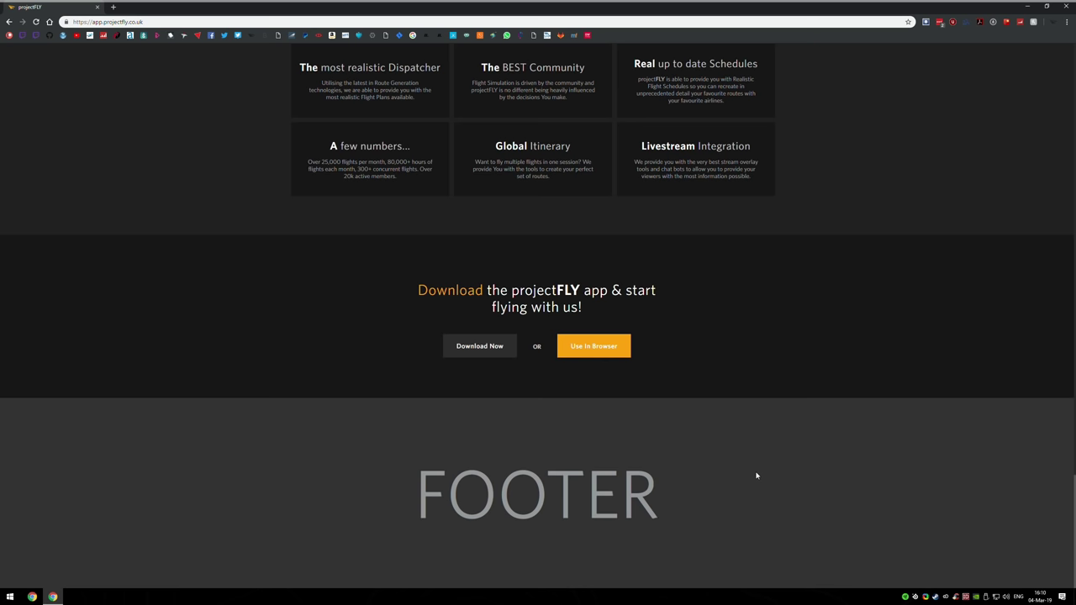
scroll(663, 457, up, 2)
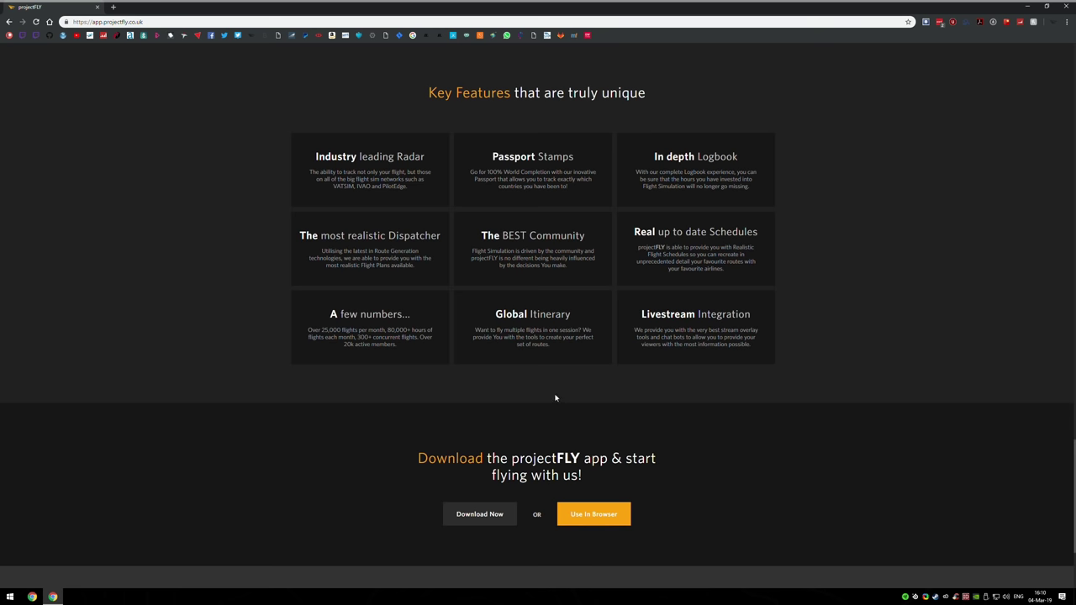
scroll(555, 397, up, 1)
scroll(554, 398, up, 1)
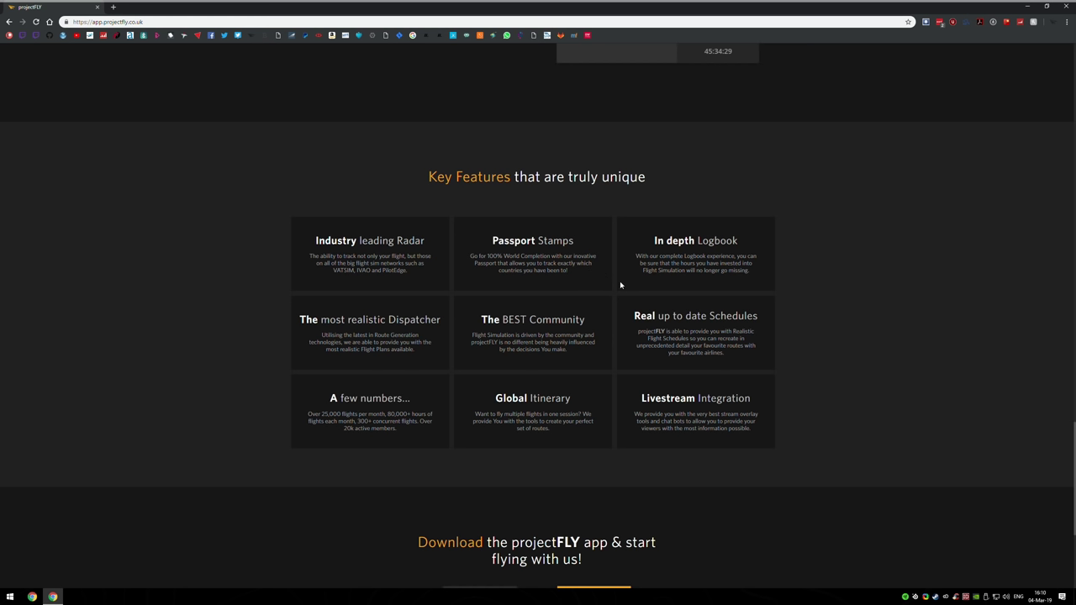
drag(493, 240, 587, 273)
click(587, 274)
double_click(427, 342)
drag(412, 434, 329, 399)
click(332, 399)
drag(326, 415, 399, 430)
click(405, 432)
drag(388, 414, 411, 413)
click(402, 435)
drag(742, 430, 654, 398)
click(654, 398)
Open the Make An Account page, switch to the login page and log in with the autofilled credentials.
scroll(572, 305, up, 3)
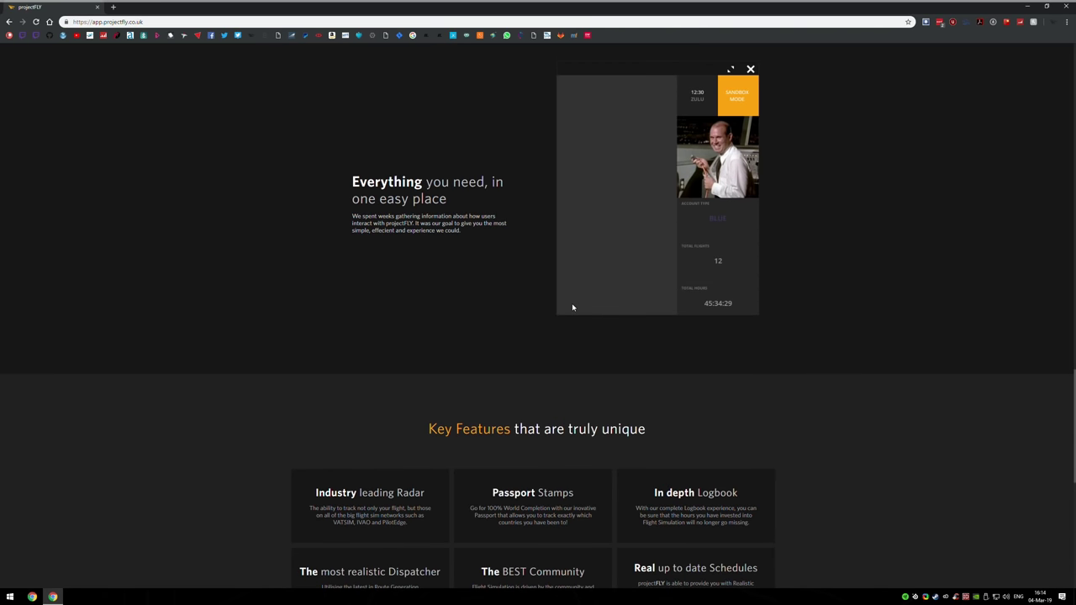
scroll(571, 308, up, 8)
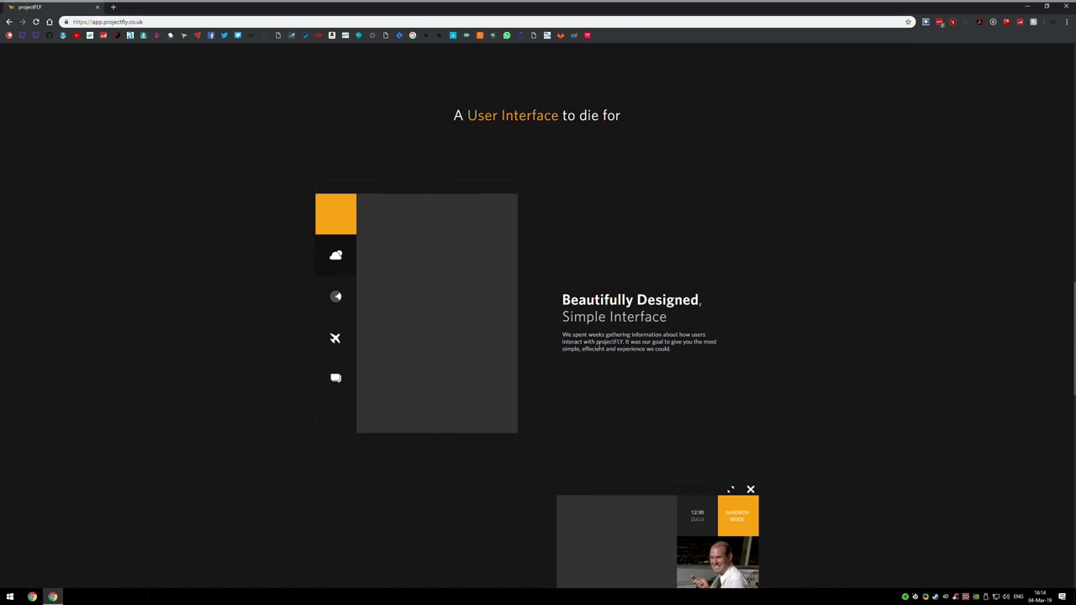
scroll(640, 359, up, 5)
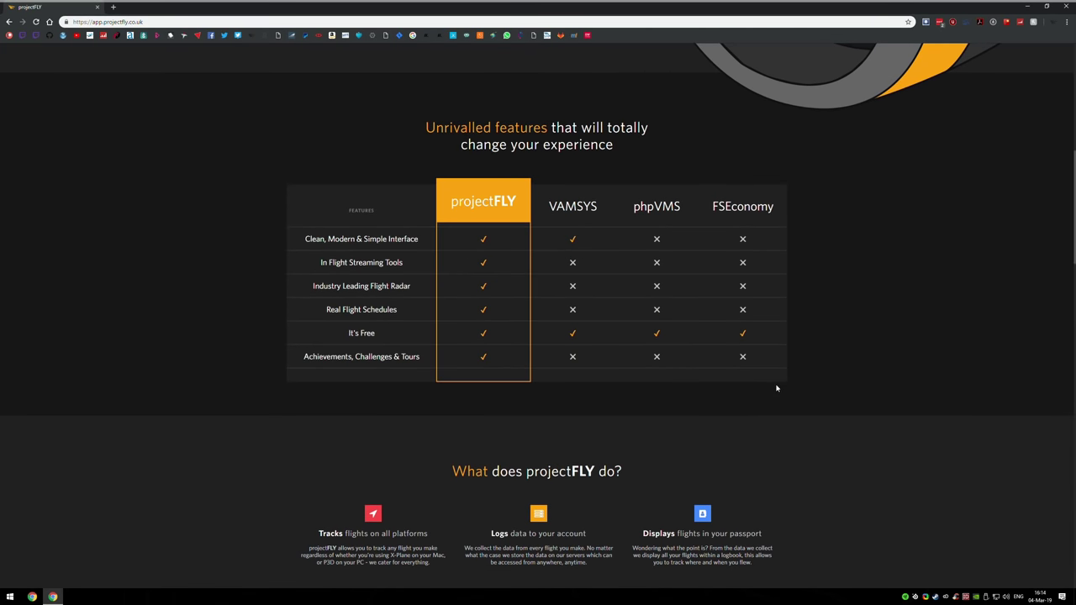
scroll(771, 389, down, 3)
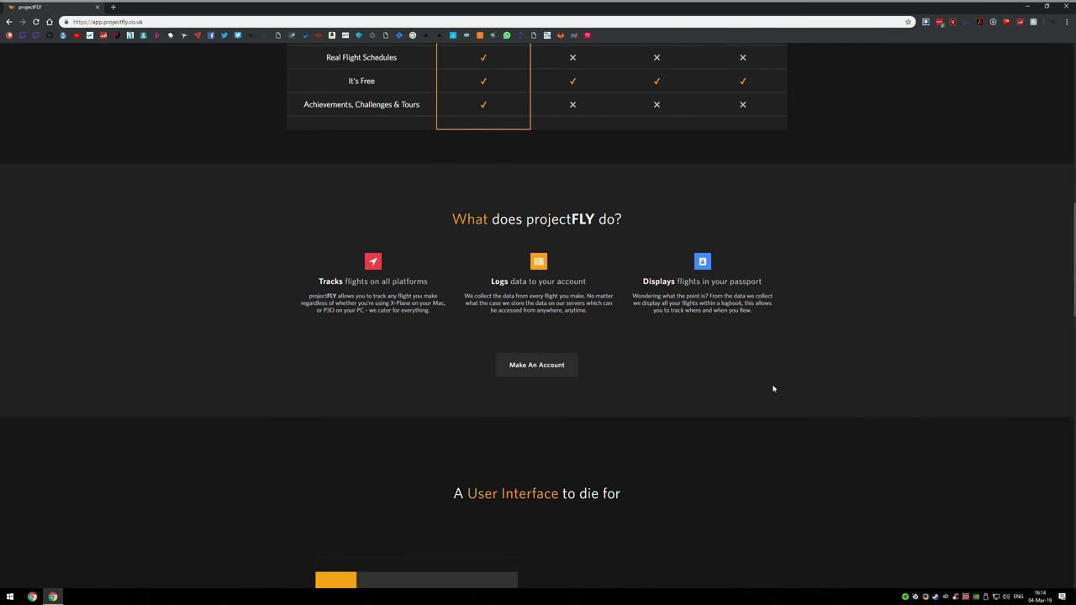
click(527, 373)
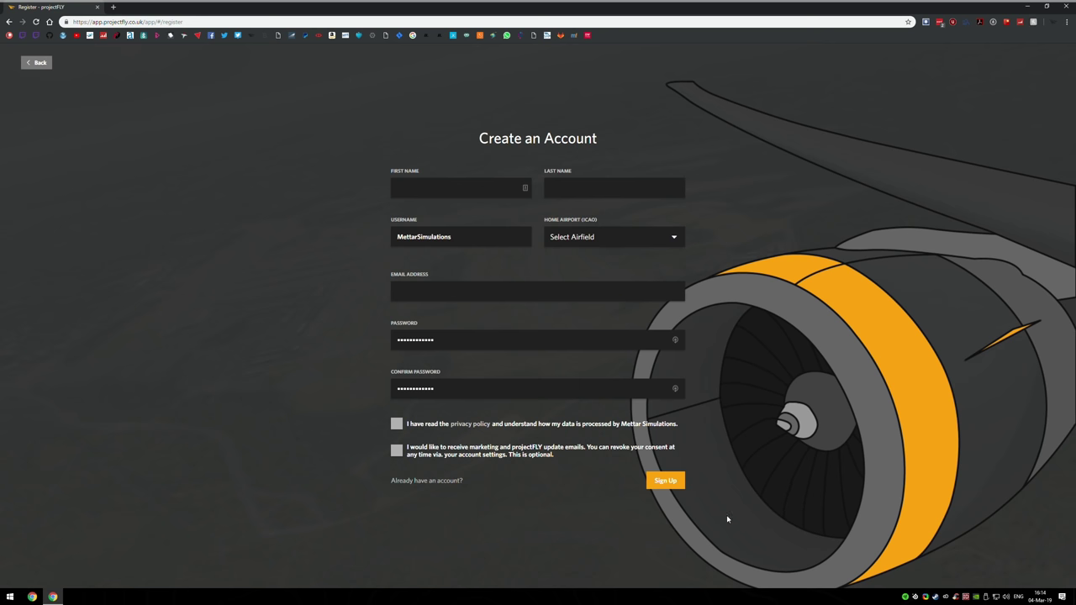
click(432, 481)
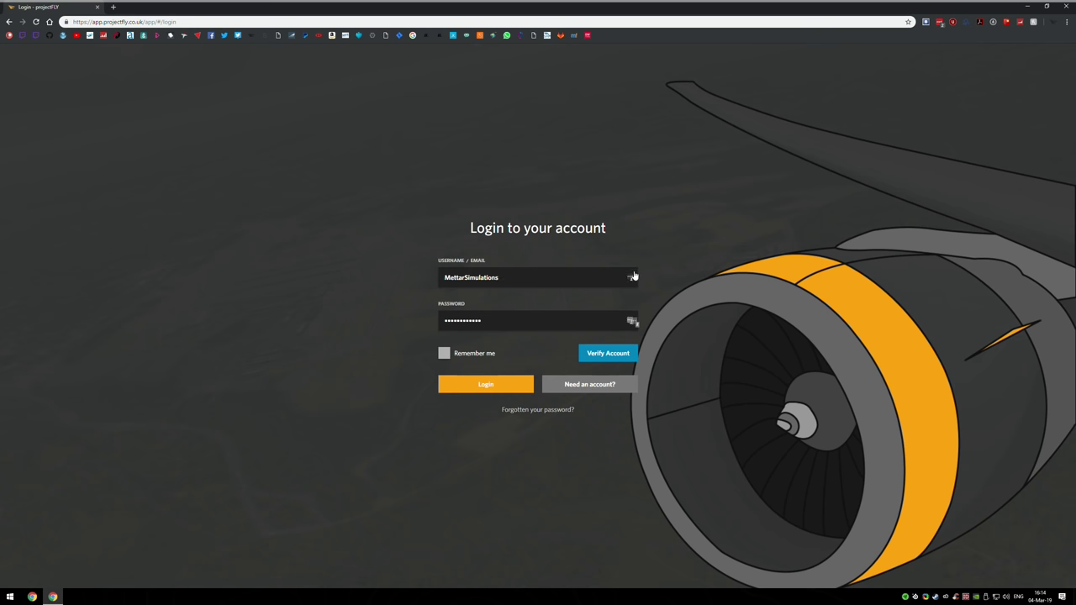
click(503, 385)
Go back twice to the homepage and return to its top banner.
key(alt+Left)
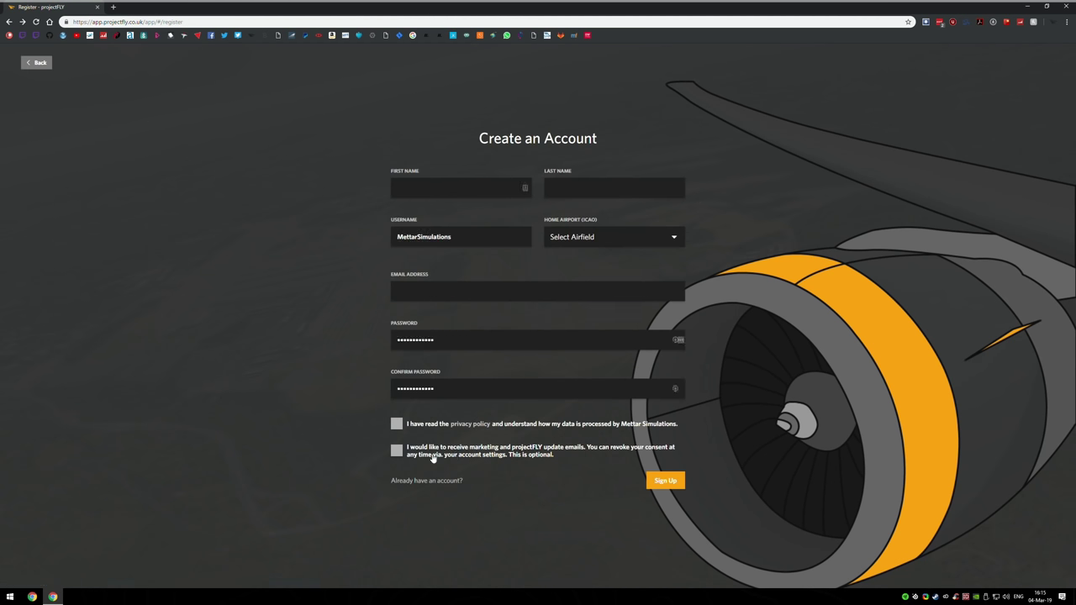
key(alt+Left)
scroll(371, 441, up, 10)
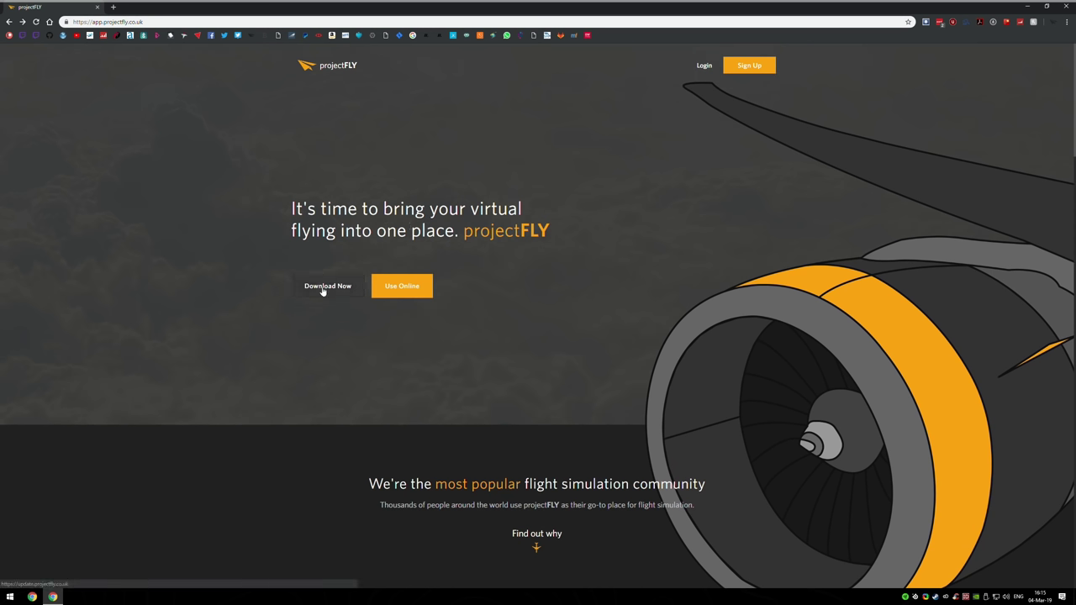
Minimize Chrome and run projectFLY from All Programs > Mettar Simulations Ltd as administrator.
click(60, 593)
click(10, 598)
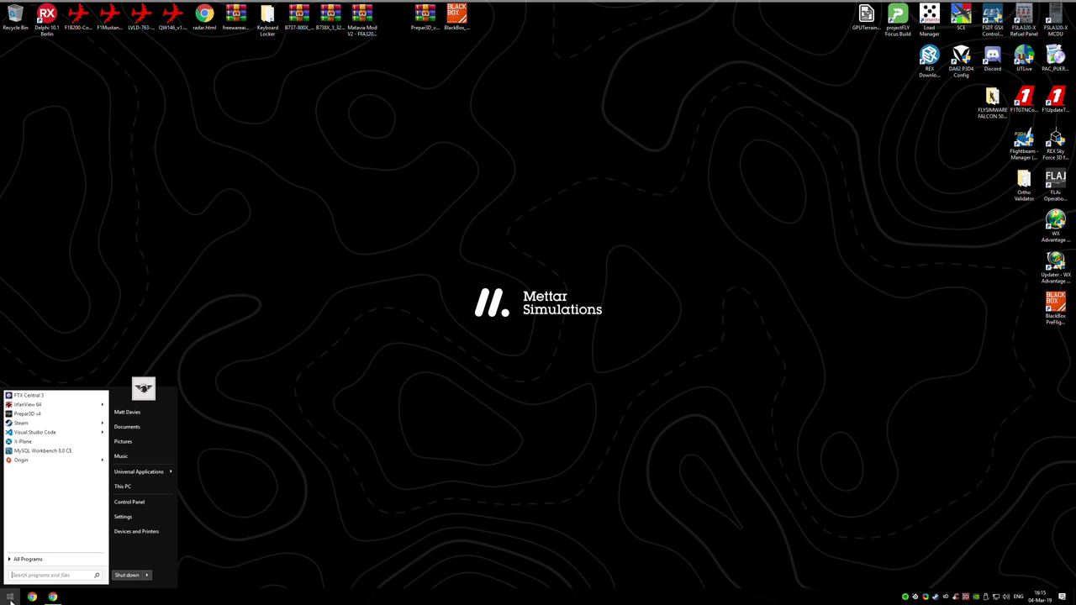
click(28, 559)
scroll(50, 498, down, 5)
scroll(58, 496, down, 5)
click(61, 485)
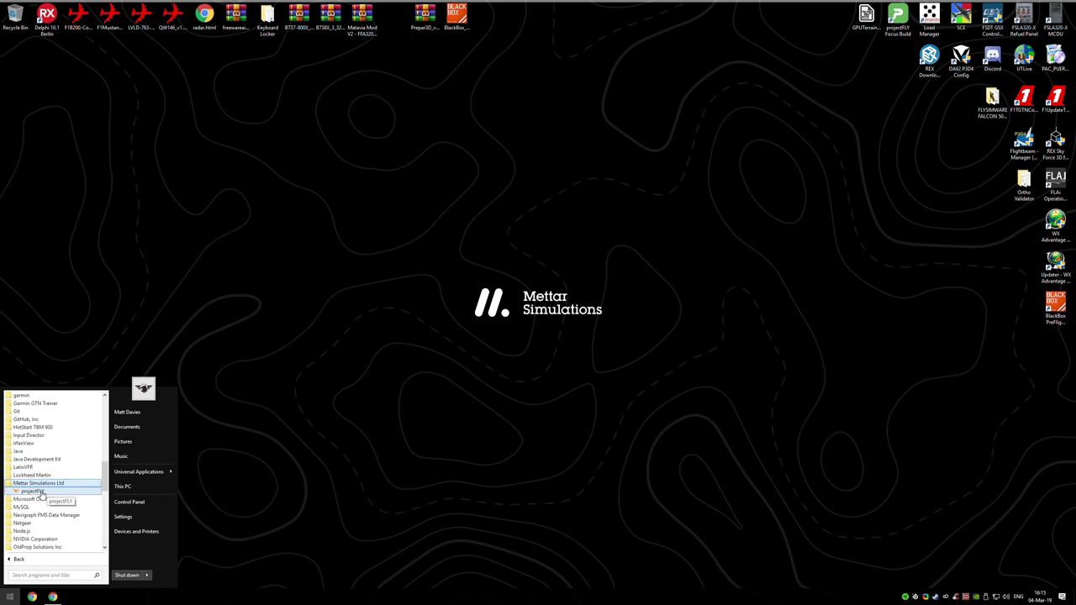
right_click(33, 494)
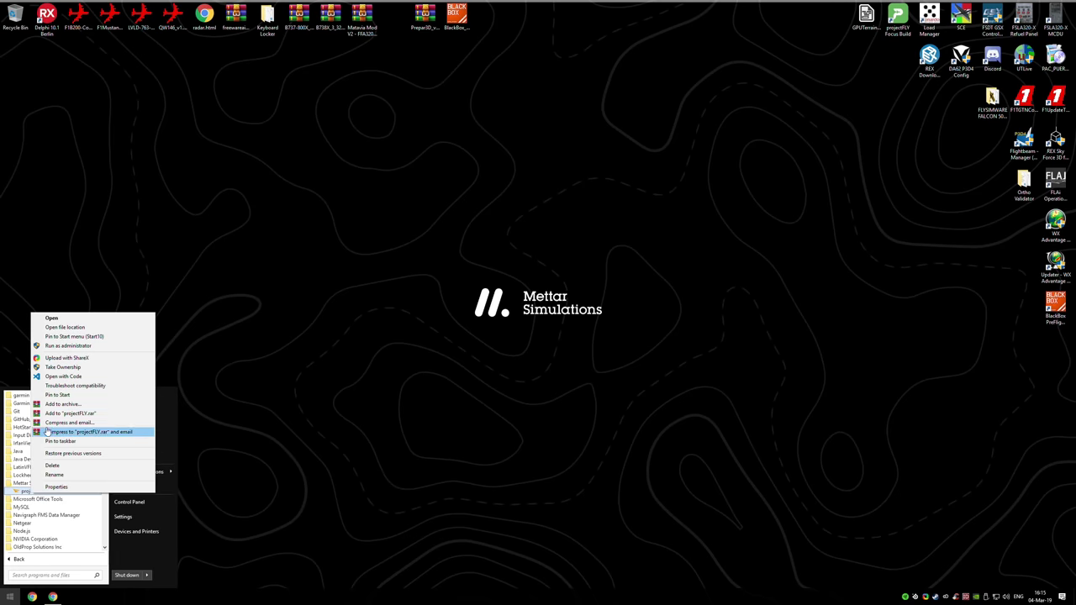
click(84, 348)
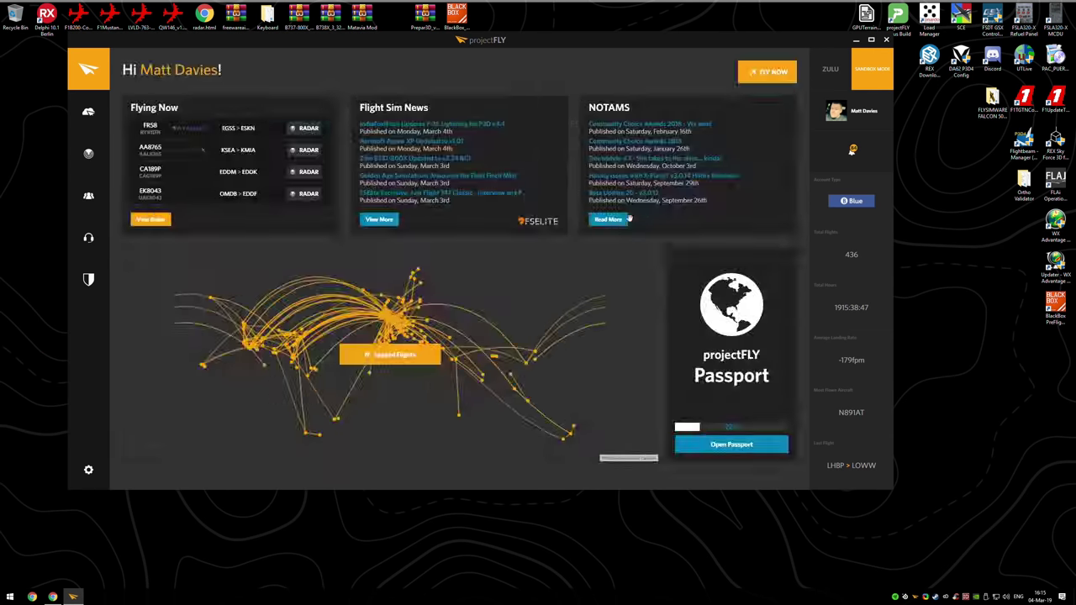
Maximize projectFLY, log out via Settings, and replace the login username with the other account's username.
click(871, 39)
click(20, 568)
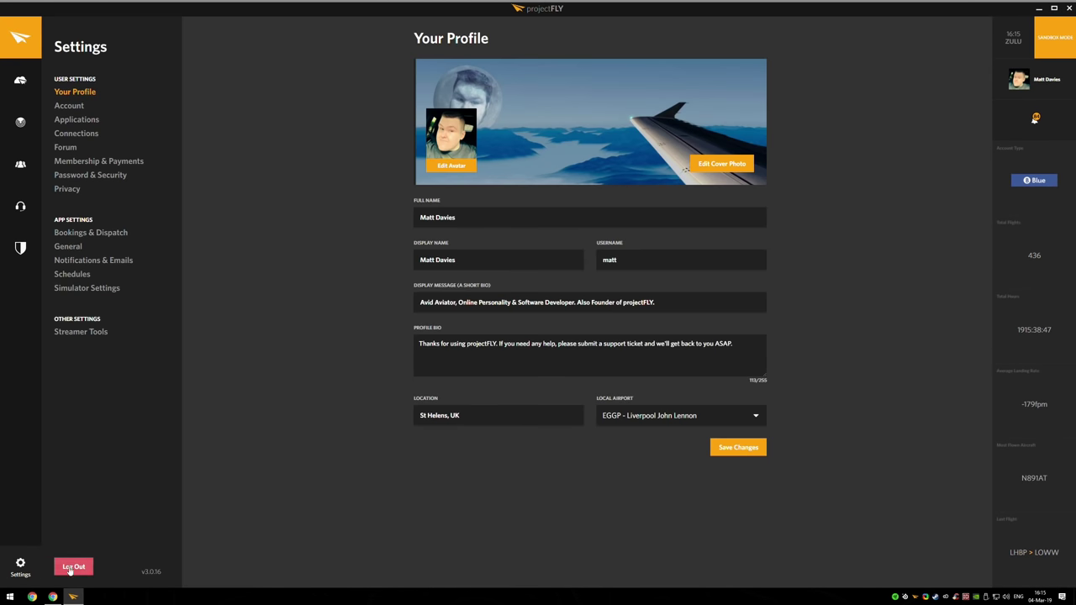
click(69, 568)
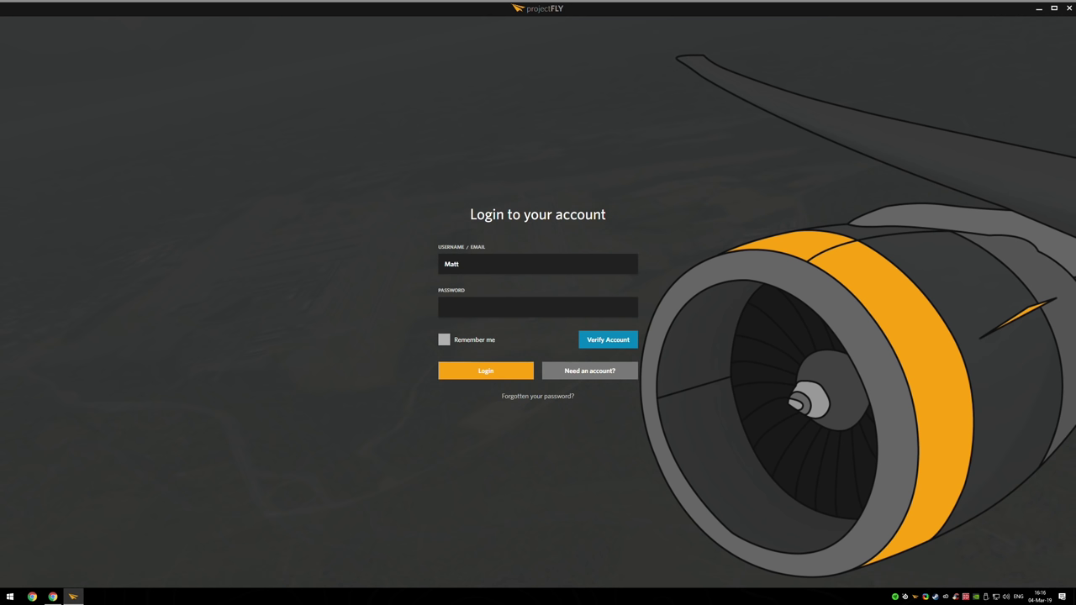
double_click(540, 265)
text(MettarSim)
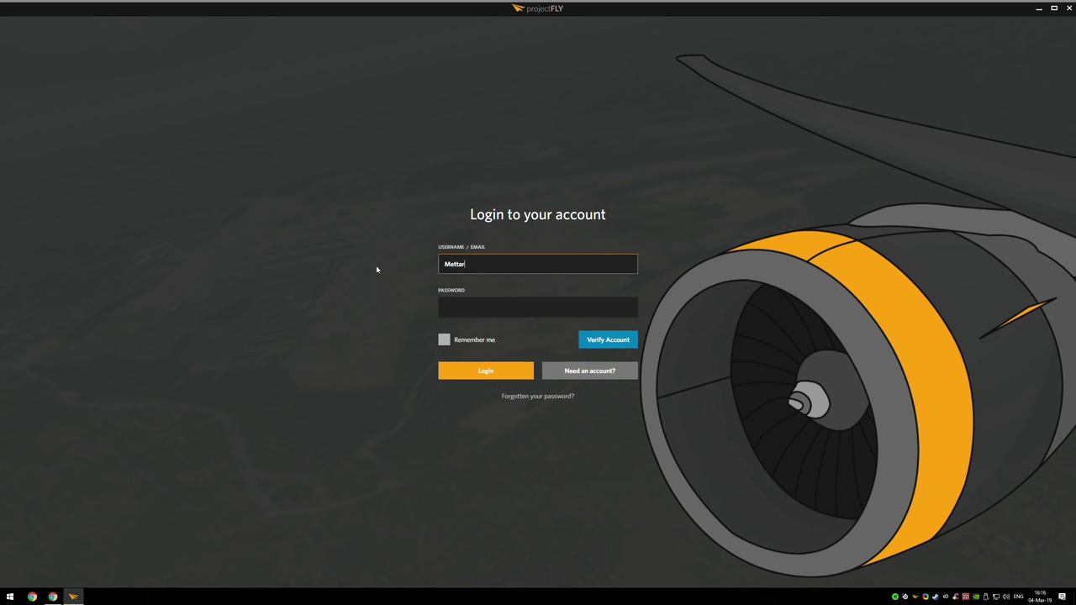
text(ulations)
key(Tab)
Enter the account password and log in to the dashboard showing four live flights.
text(************)
click(484, 375)
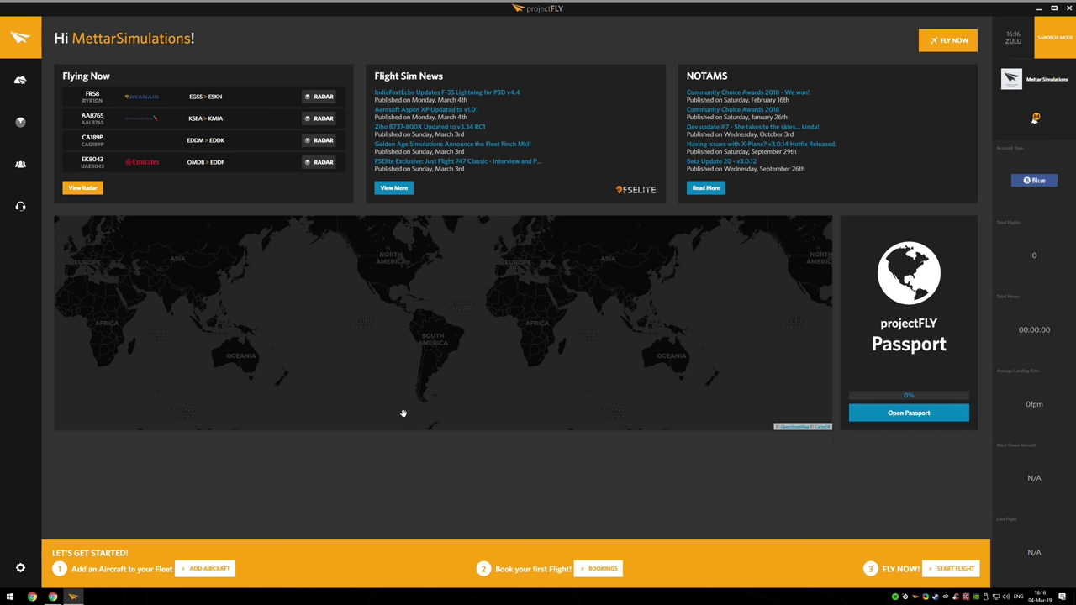
mouse_move(32, 84)
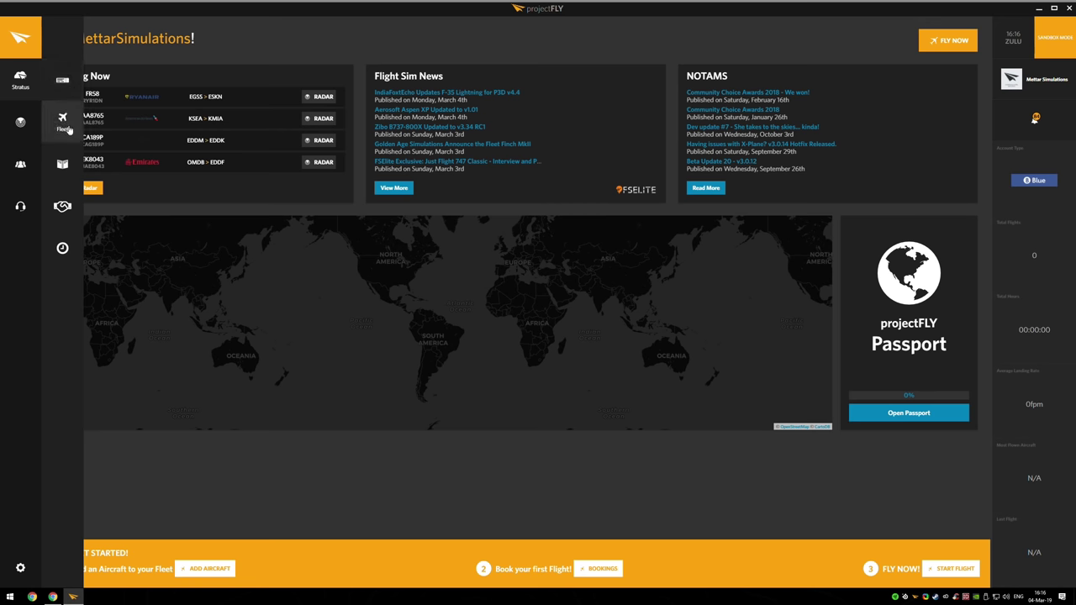
mouse_move(39, 113)
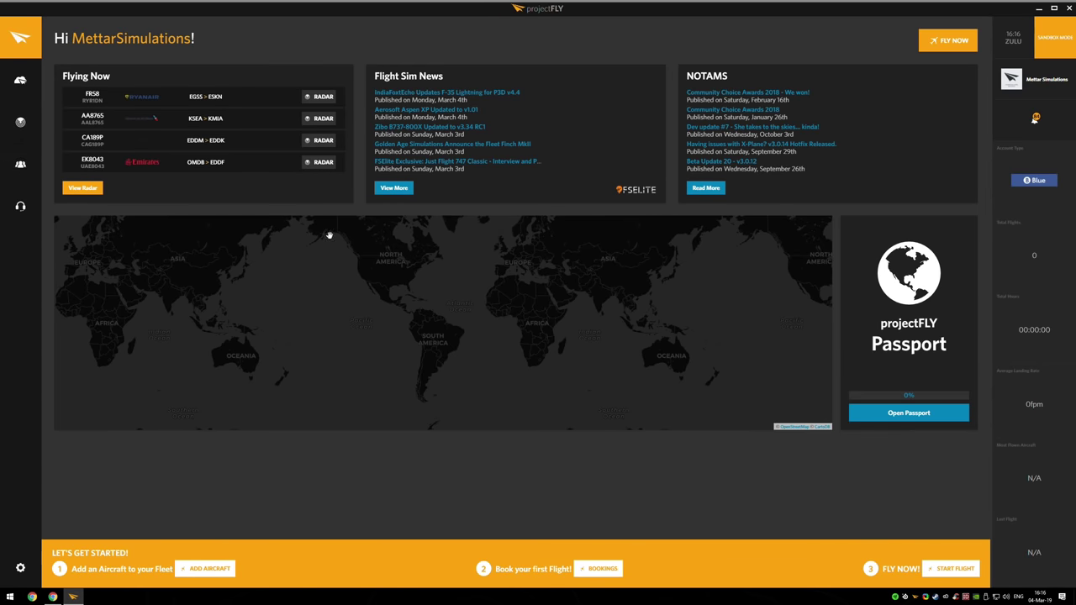
Open the notifications, scroll through the friend requests, then close the dropdown.
click(1034, 118)
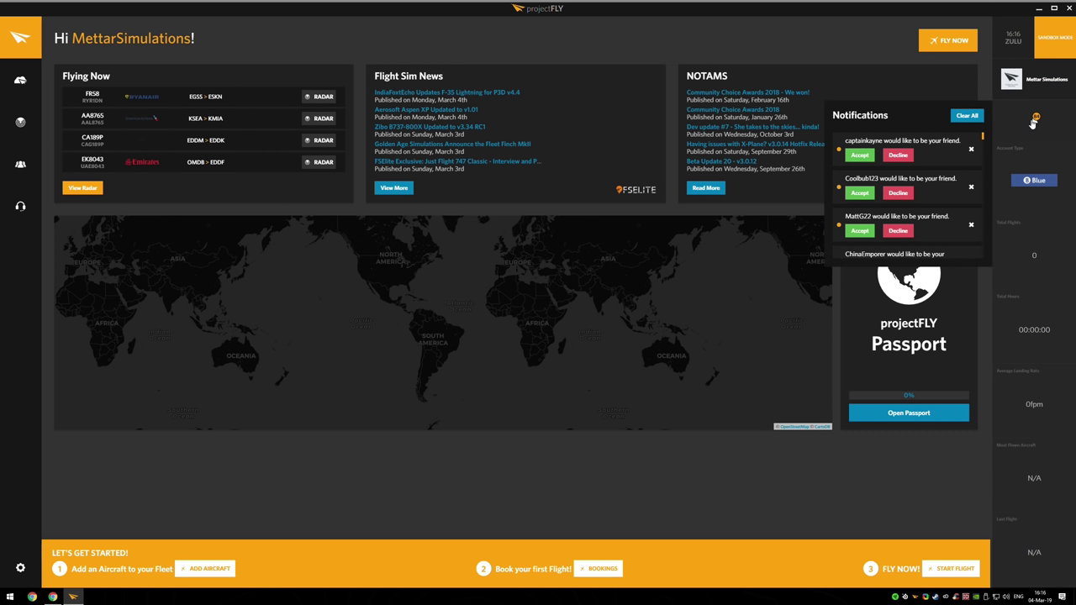
scroll(925, 173, down, 3)
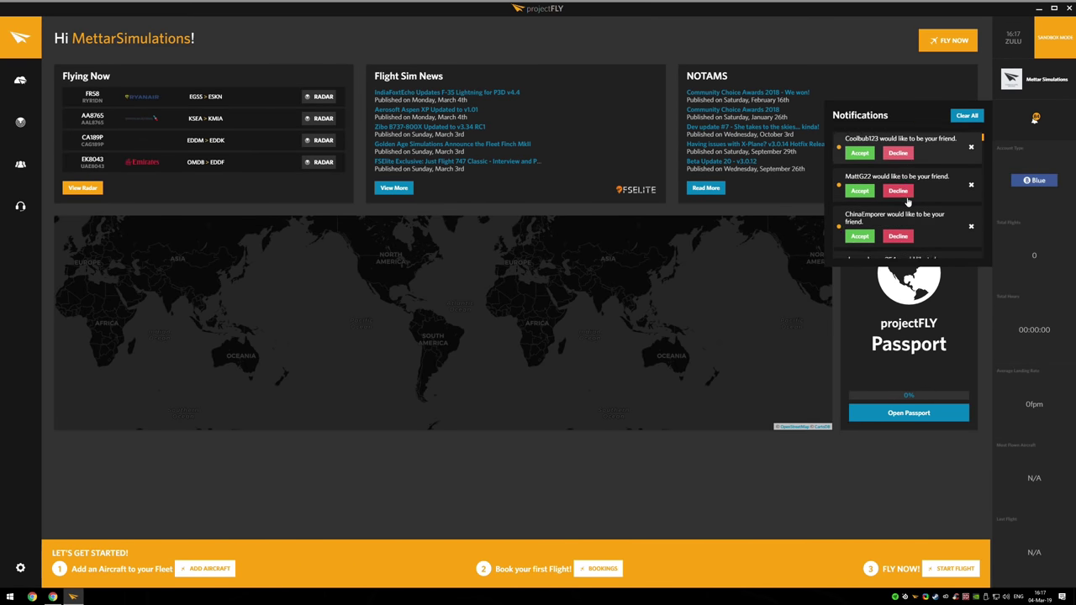
scroll(908, 203, up, 2)
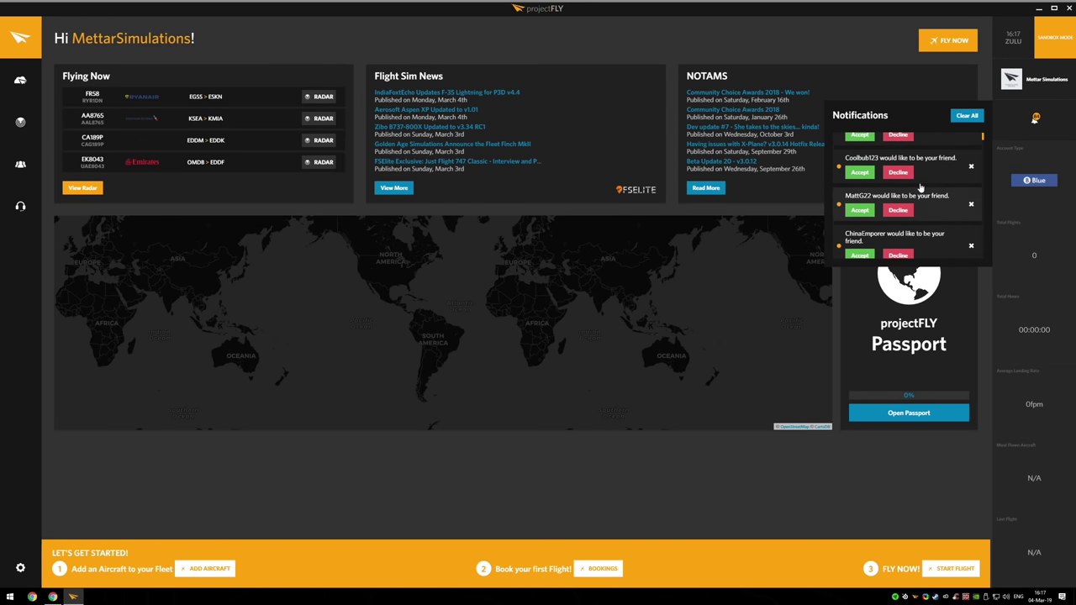
scroll(920, 187, up, 1)
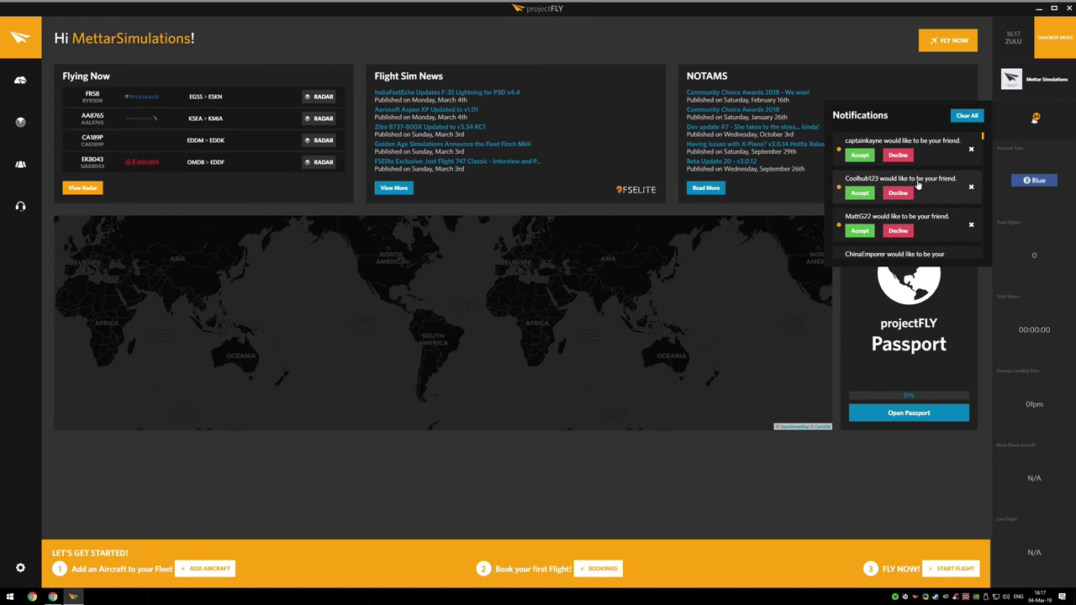
click(1036, 120)
click(1037, 119)
click(1037, 119)
mouse_move(1040, 81)
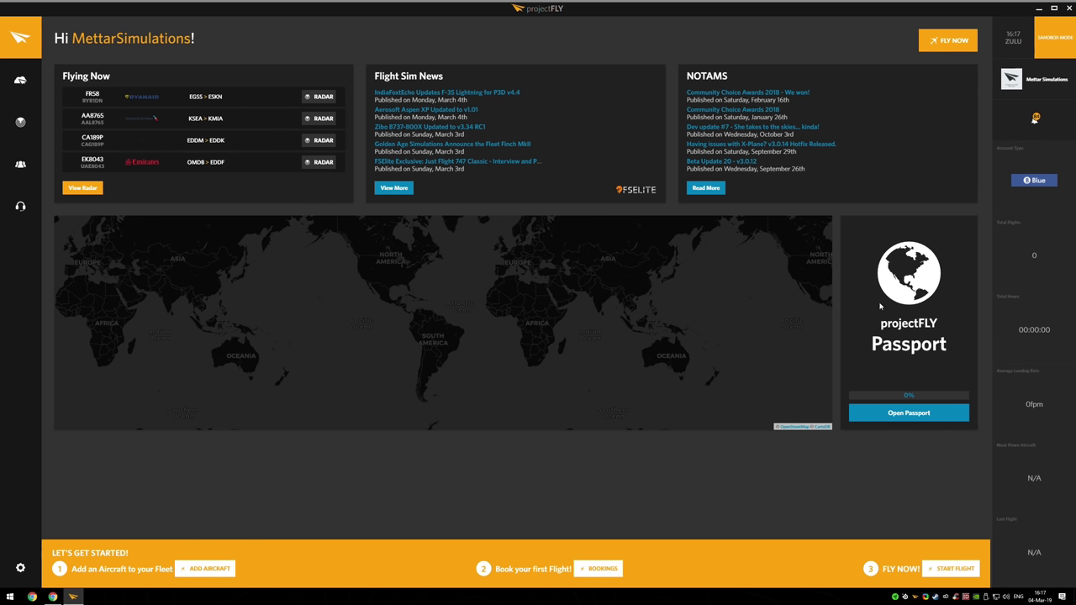
Pan the dashboard world map and zoom in on Europe and the Mediterranean.
click(1055, 37)
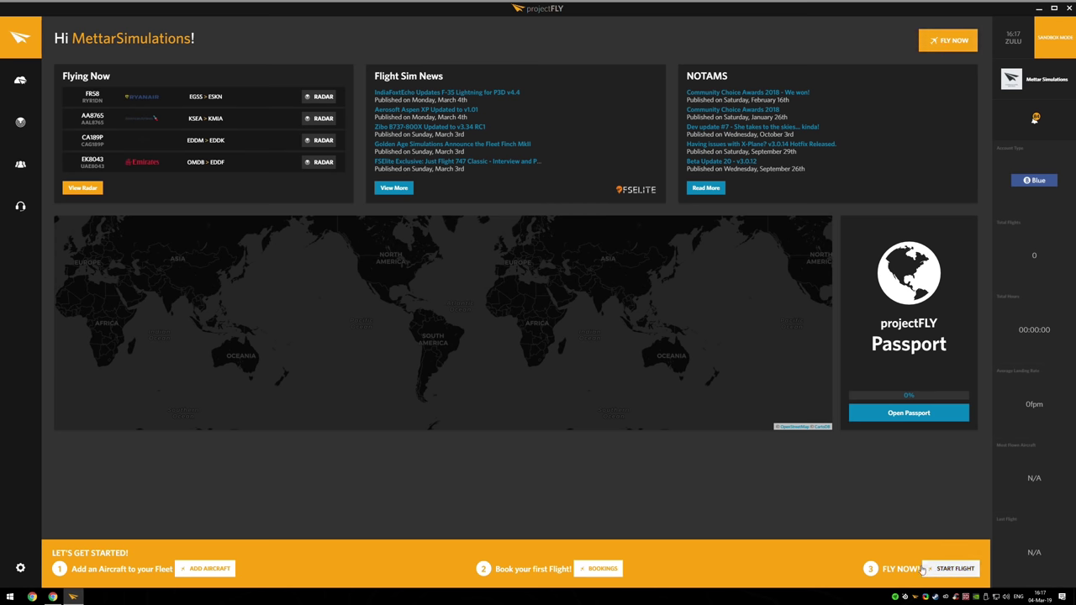
mouse_move(24, 101)
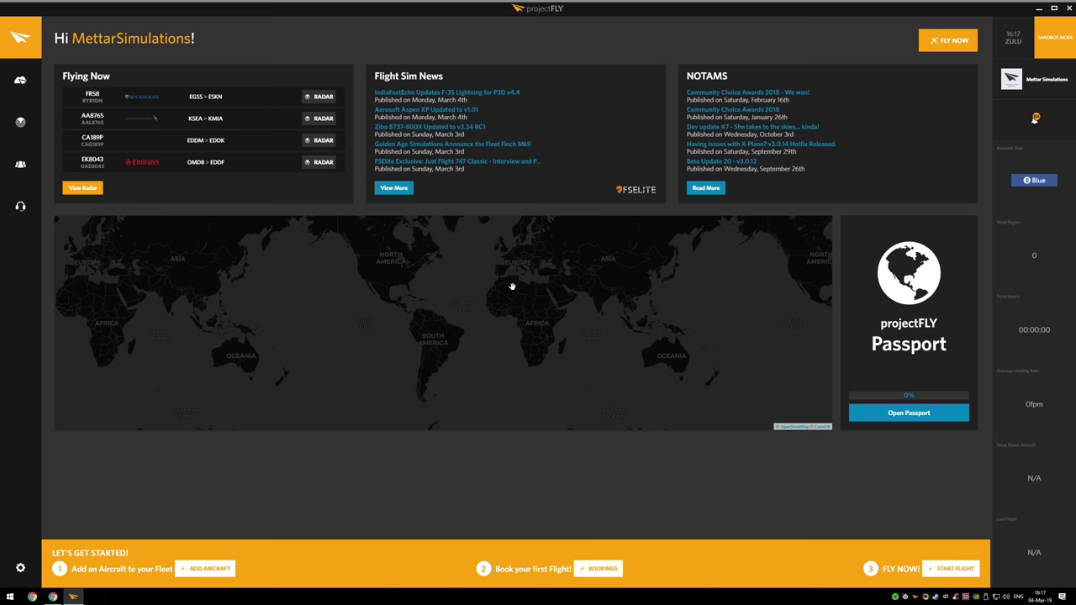
drag(511, 283, 450, 244)
drag(406, 305, 413, 320)
scroll(446, 336, up, 4)
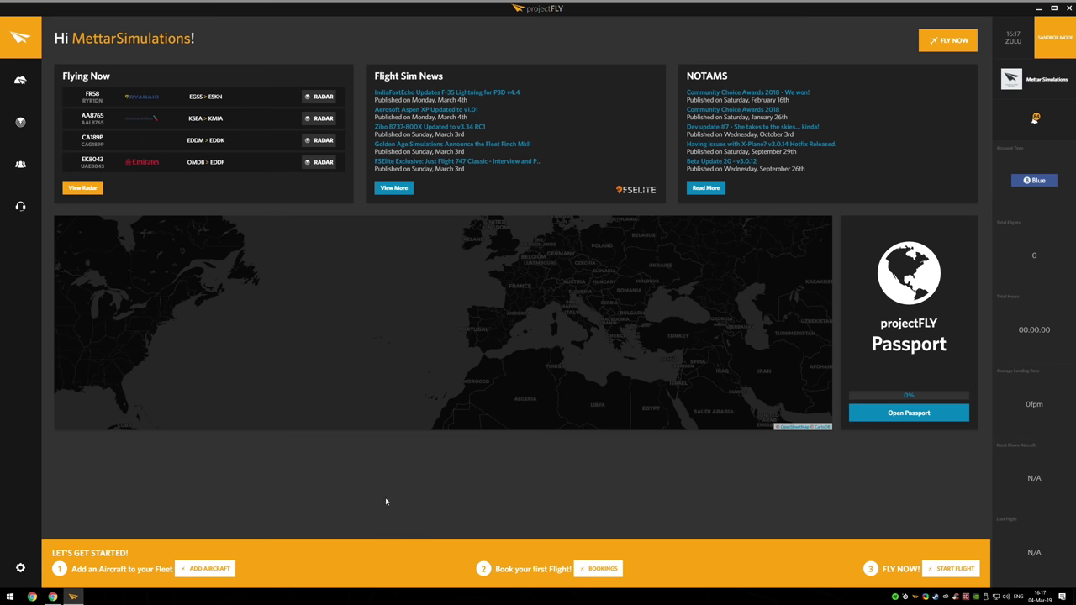
Open Settings at Your Profile and select the Display Name and username text.
click(20, 568)
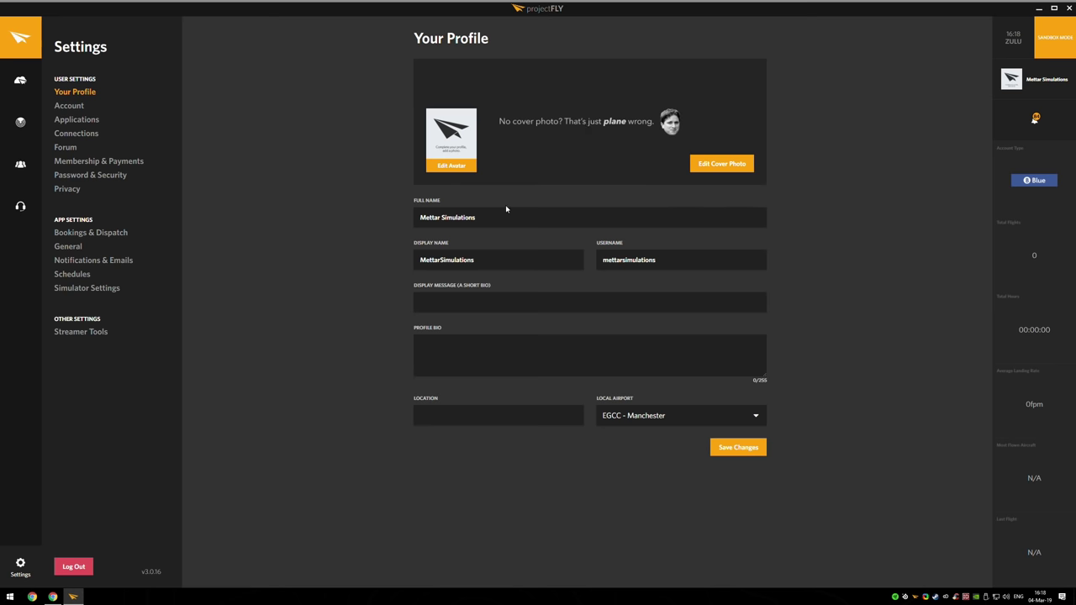
click(519, 256)
click(664, 266)
drag(636, 266, 609, 267)
click(604, 267)
drag(514, 261, 399, 266)
click(399, 266)
Go through the Full Name, Display Message, Profile Bio and Location fields.
drag(484, 218, 408, 216)
click(408, 216)
click(428, 302)
click(507, 360)
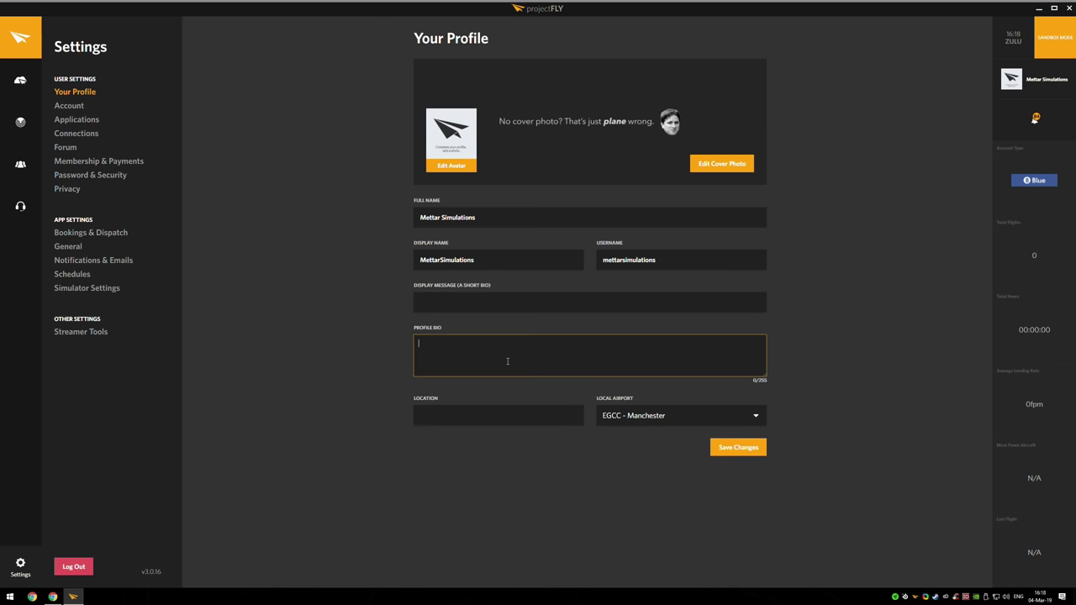
click(487, 422)
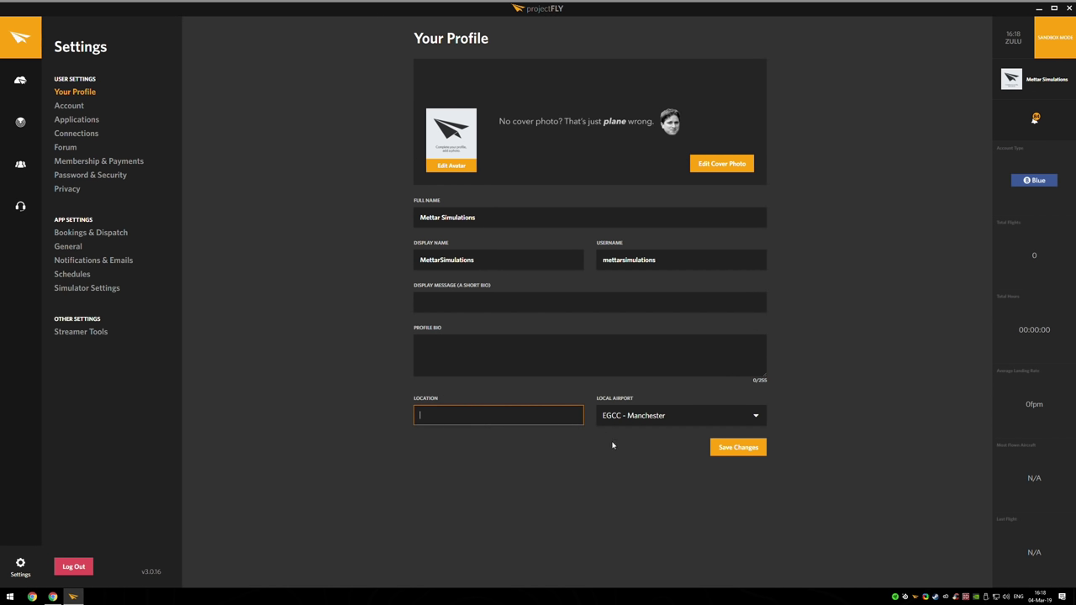
Open the Account page and scroll through Reset Account, data export and Delete My Account sections.
click(82, 106)
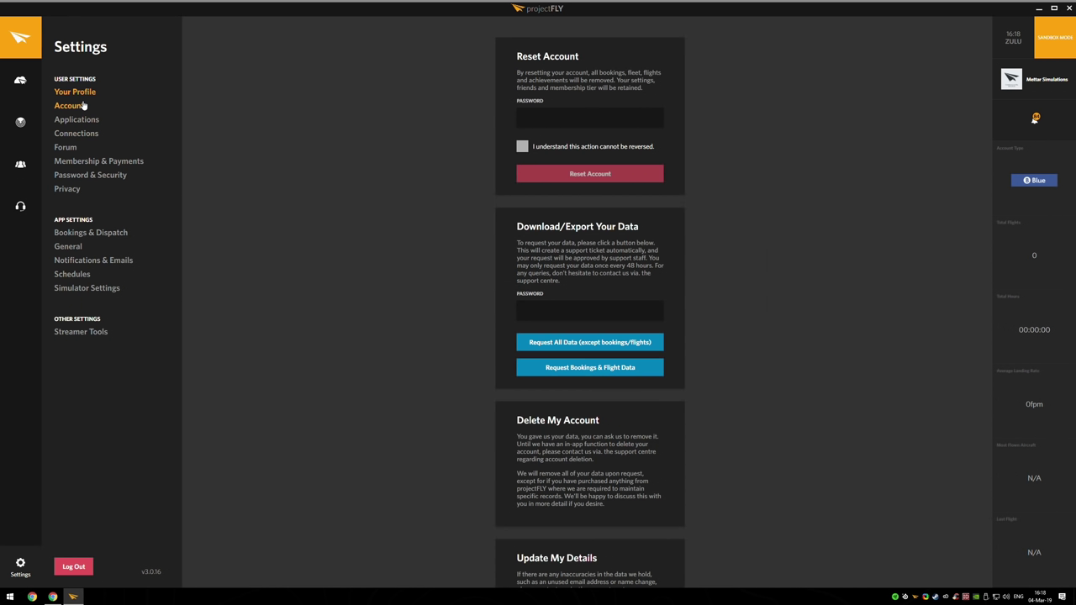
scroll(353, 224, down, 5)
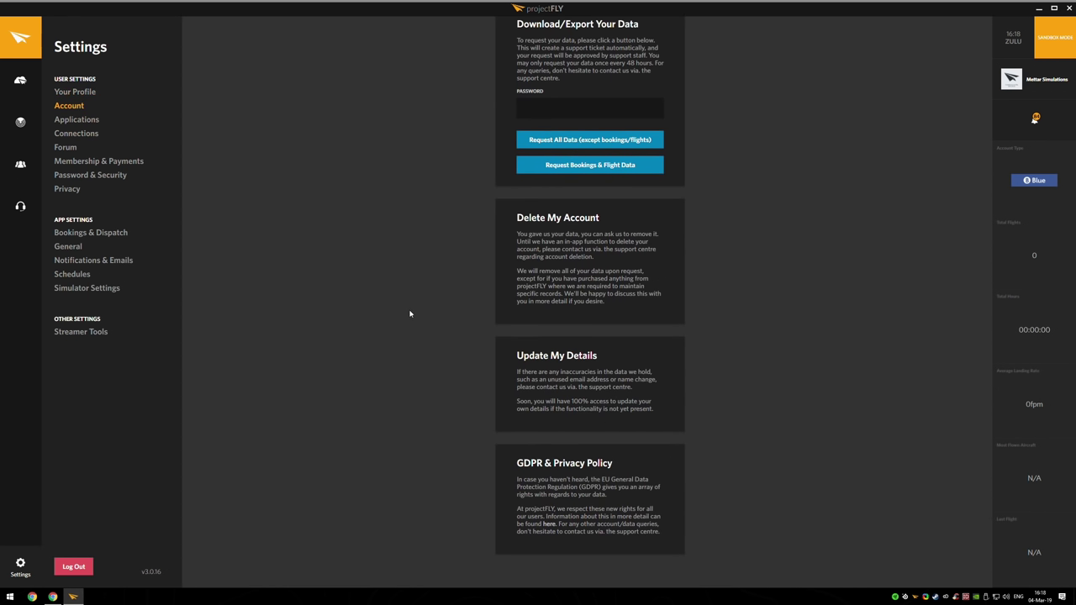
scroll(408, 302, up, 5)
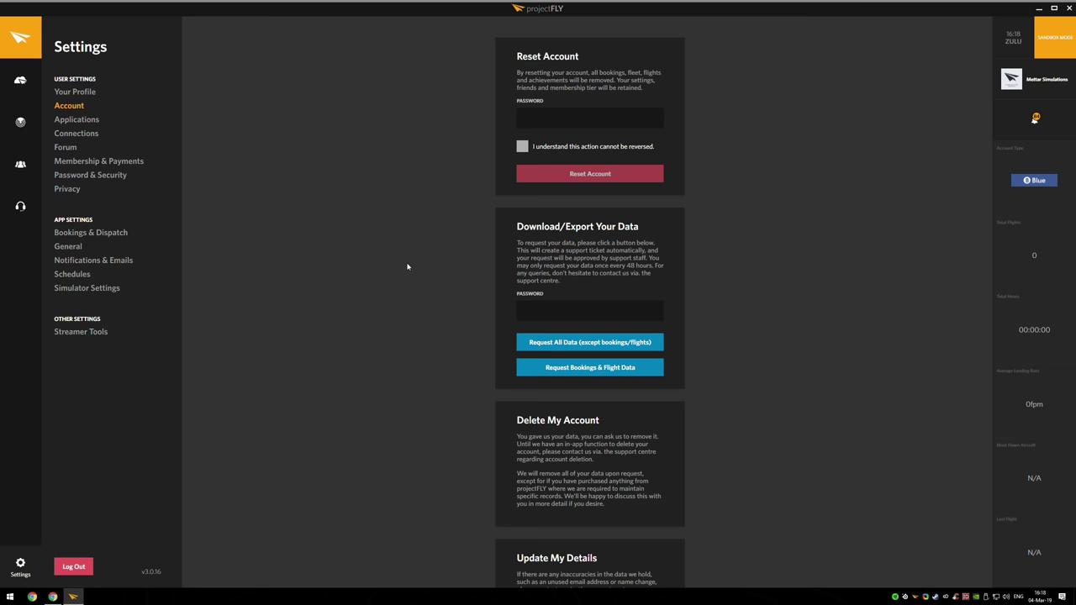
scroll(428, 260, down, 5)
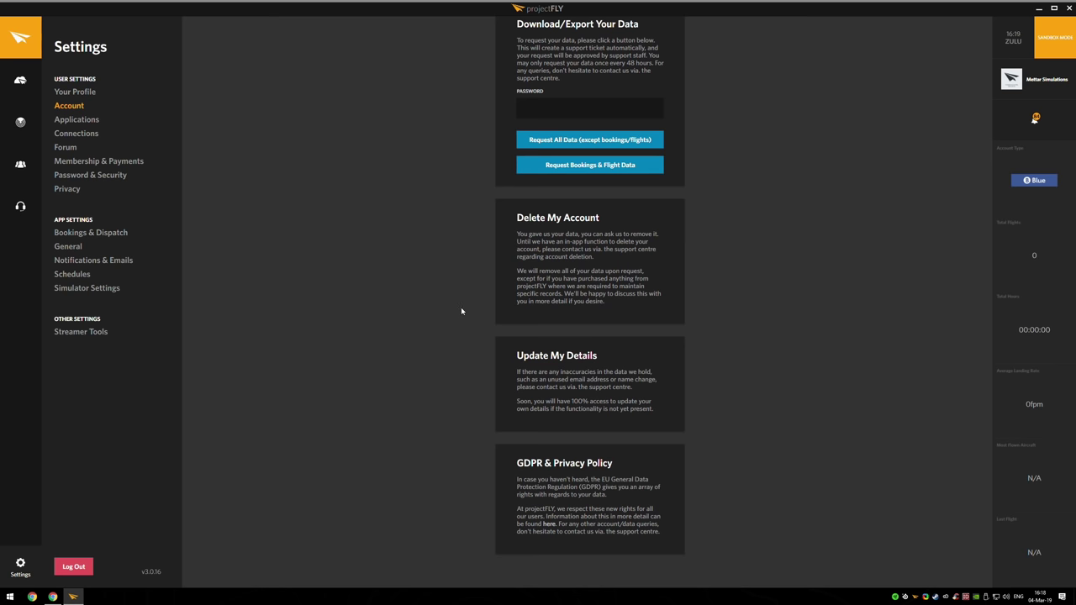
scroll(461, 306, up, 5)
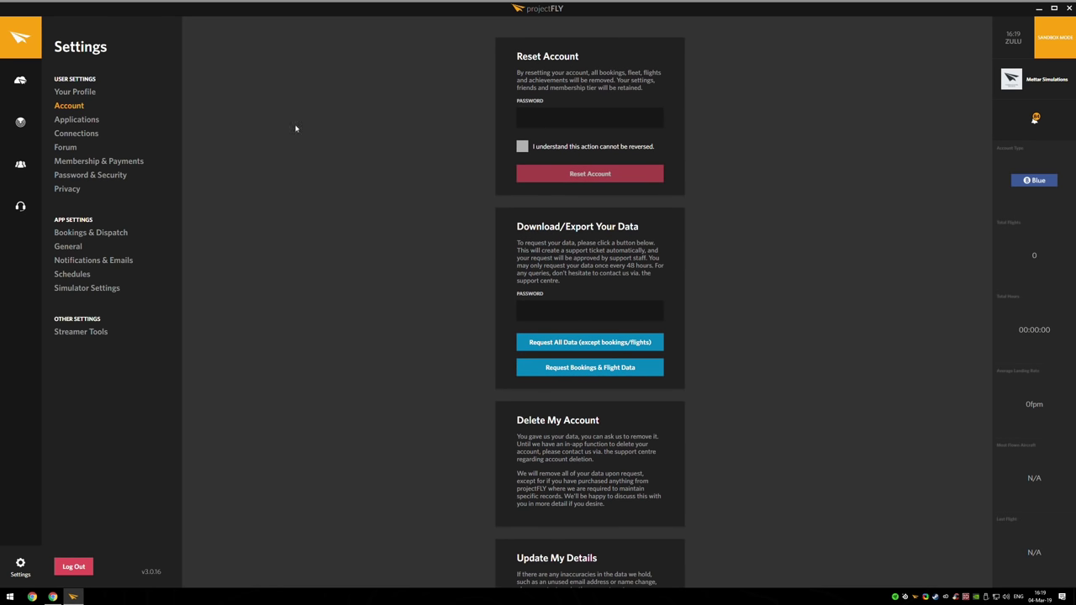
Open Applications and cycle through Authorised Apps, Create New Application and the empty Your Applications tab.
click(96, 123)
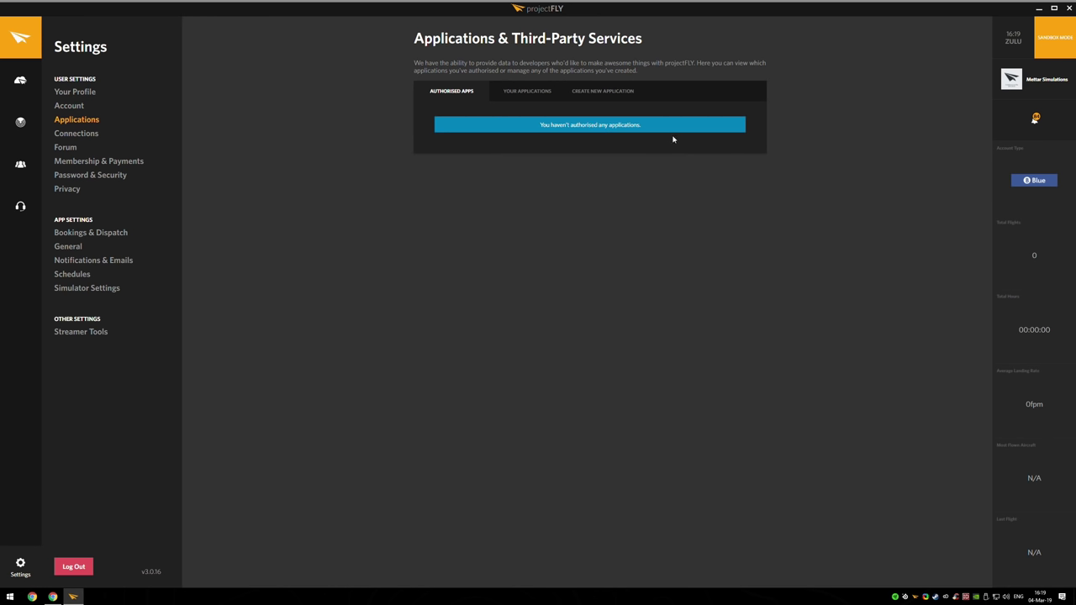
click(521, 93)
click(598, 92)
click(521, 93)
click(487, 97)
click(598, 95)
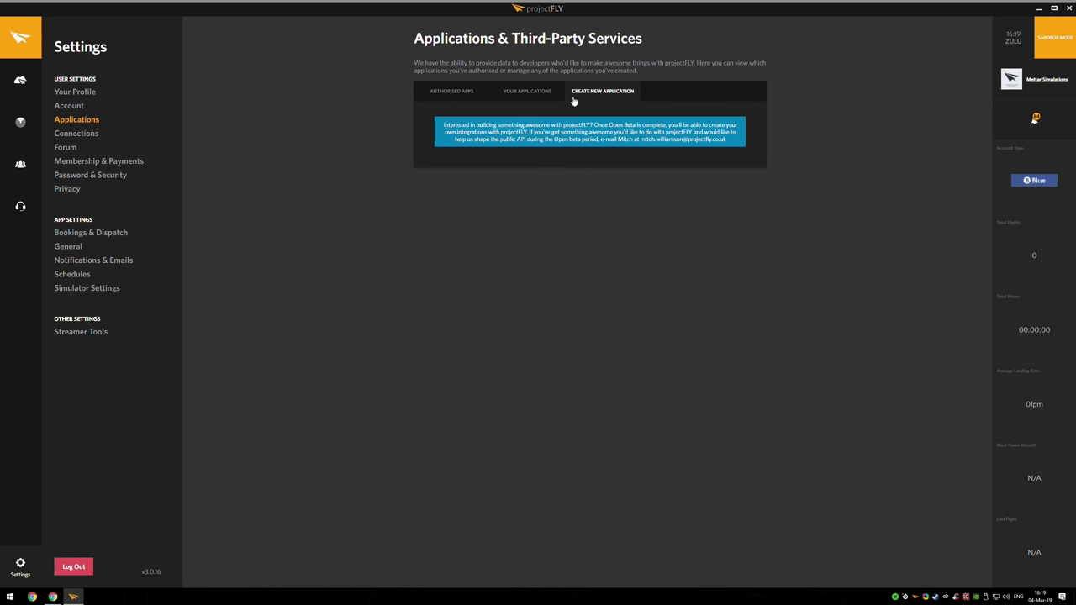
click(561, 98)
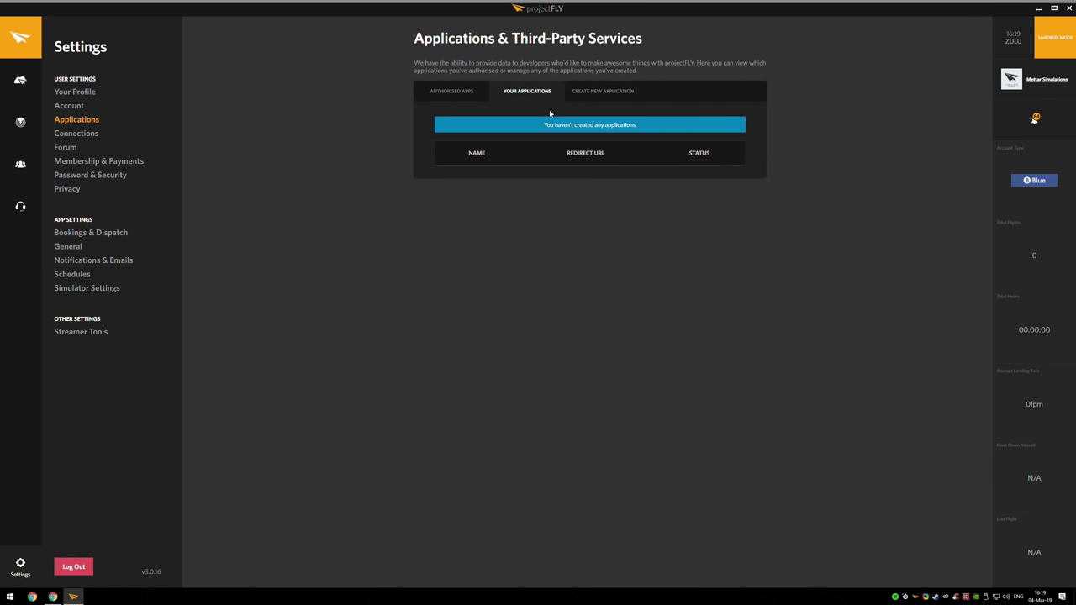
Look over the VATSIM, IVAO, PILOTEDGE and FSCLOUD fields on Connections, then open the Forum page.
click(80, 135)
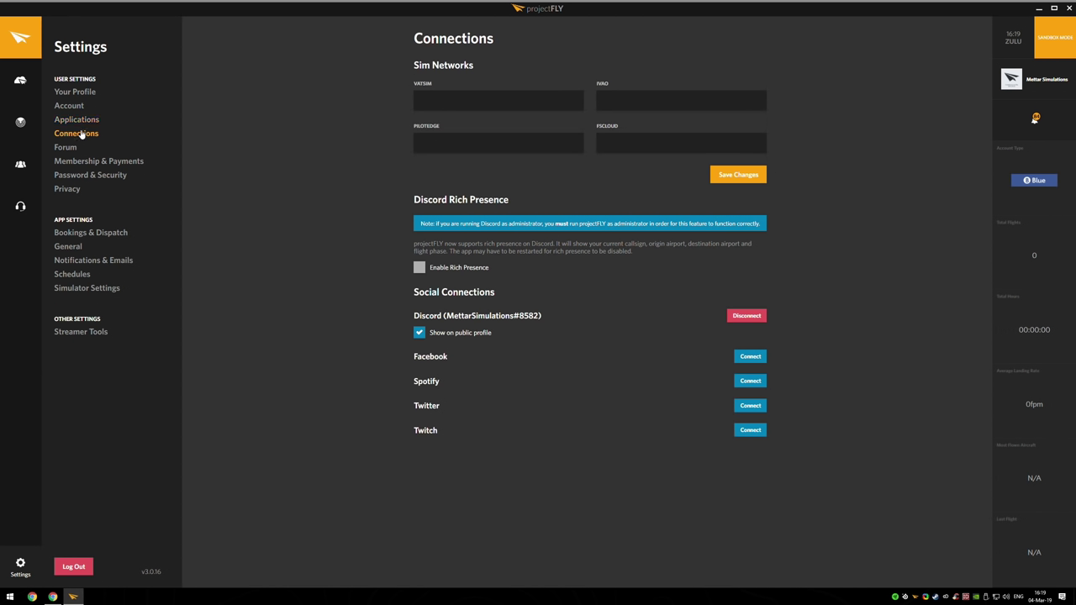
click(477, 104)
click(625, 100)
click(496, 149)
click(635, 140)
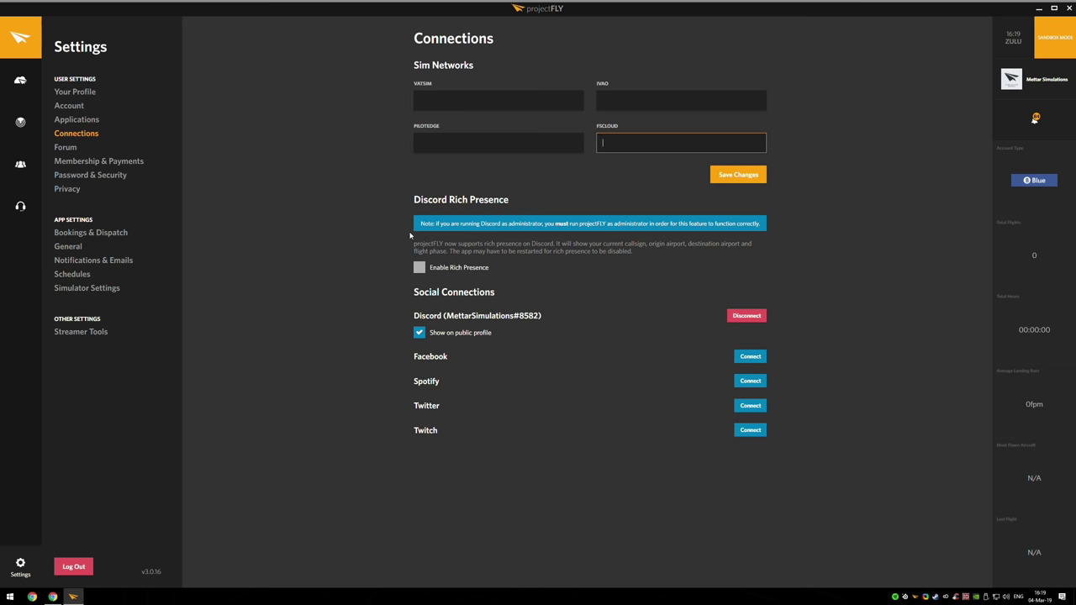
click(67, 147)
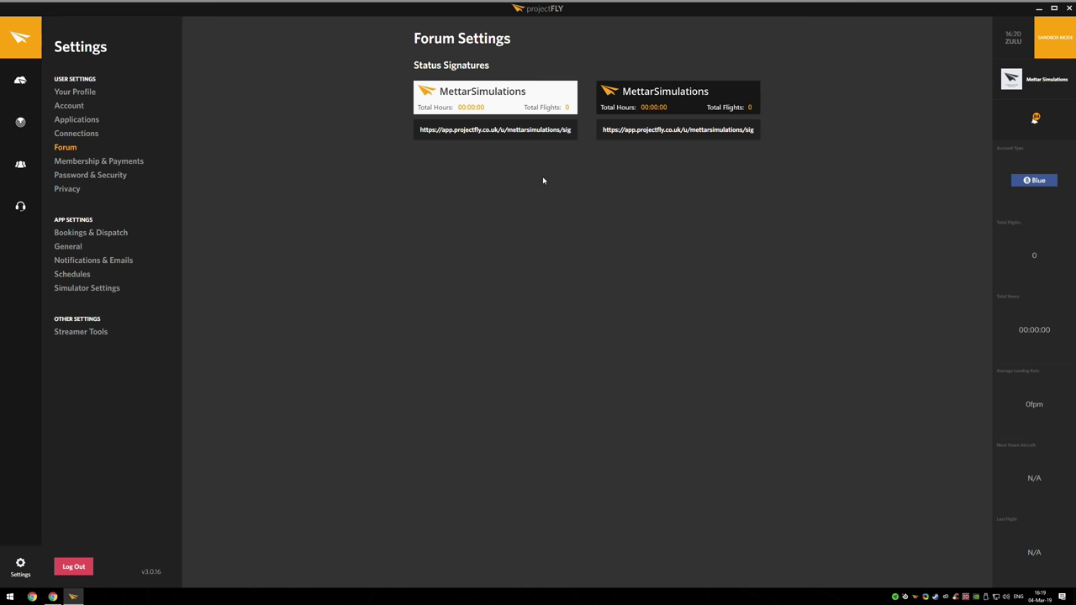
Open the Membership & Payments page comparing the Blue, Silver and Gold tiers.
click(123, 167)
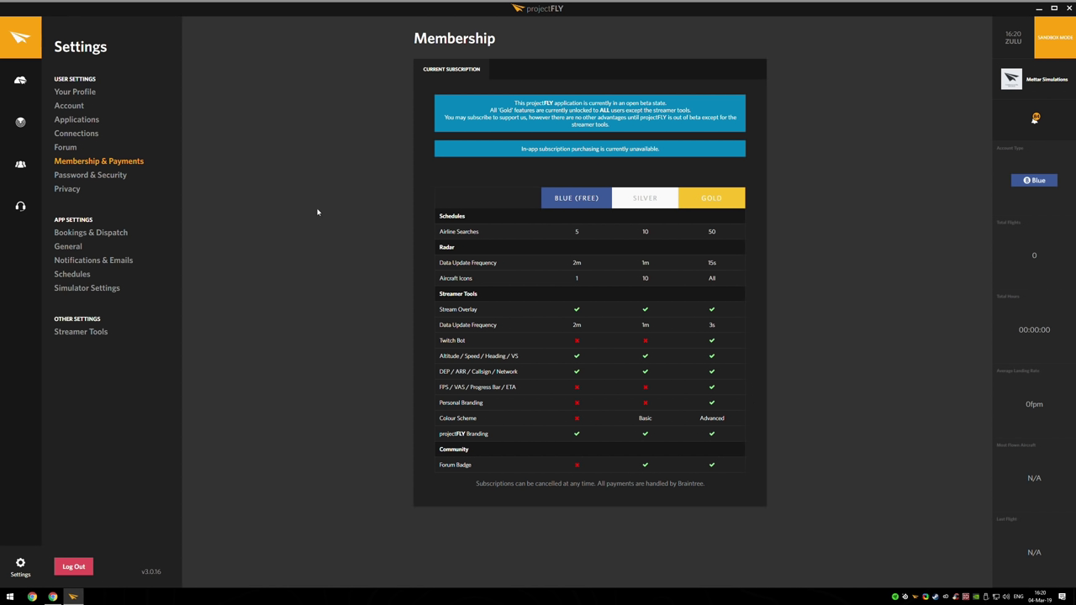
Open the Password & Security page with its change-password and two-factor authentication options.
click(105, 176)
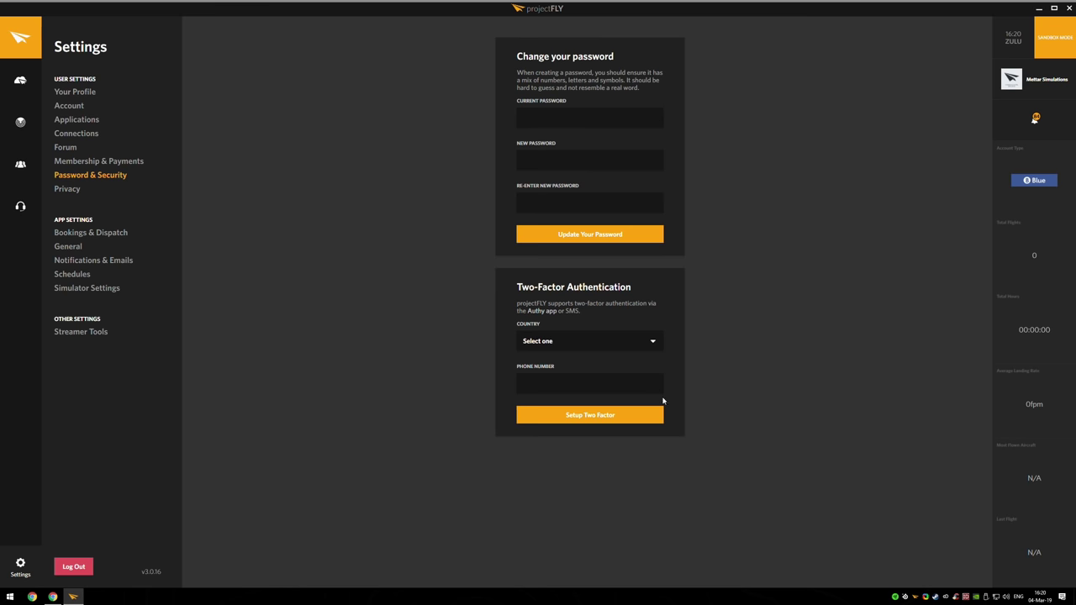
Open Privacy and check the logbook and radar options, keeping Friends Only and Public.
click(79, 193)
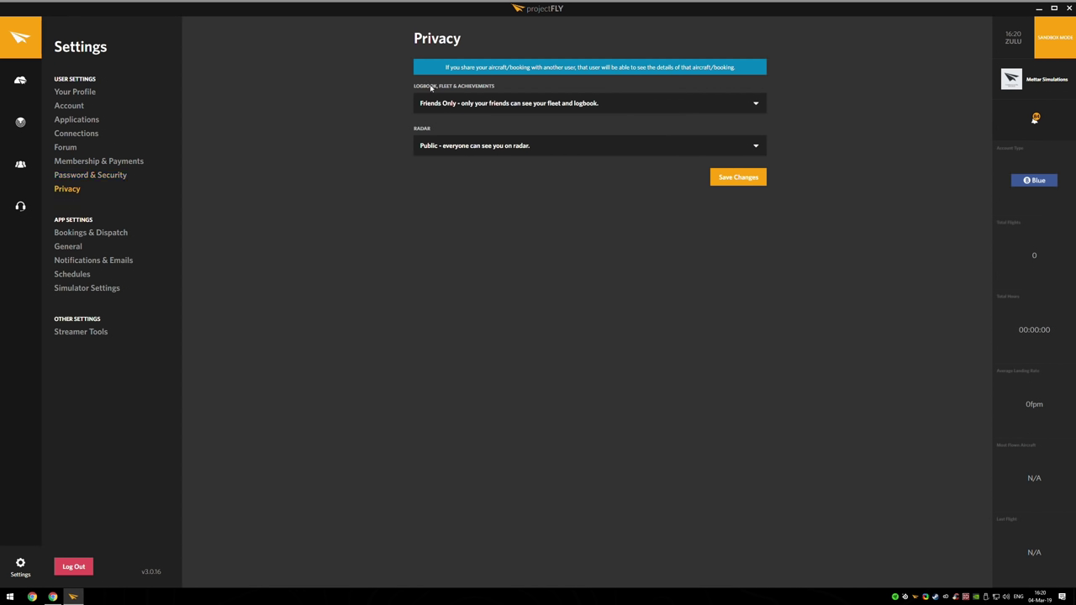
click(451, 103)
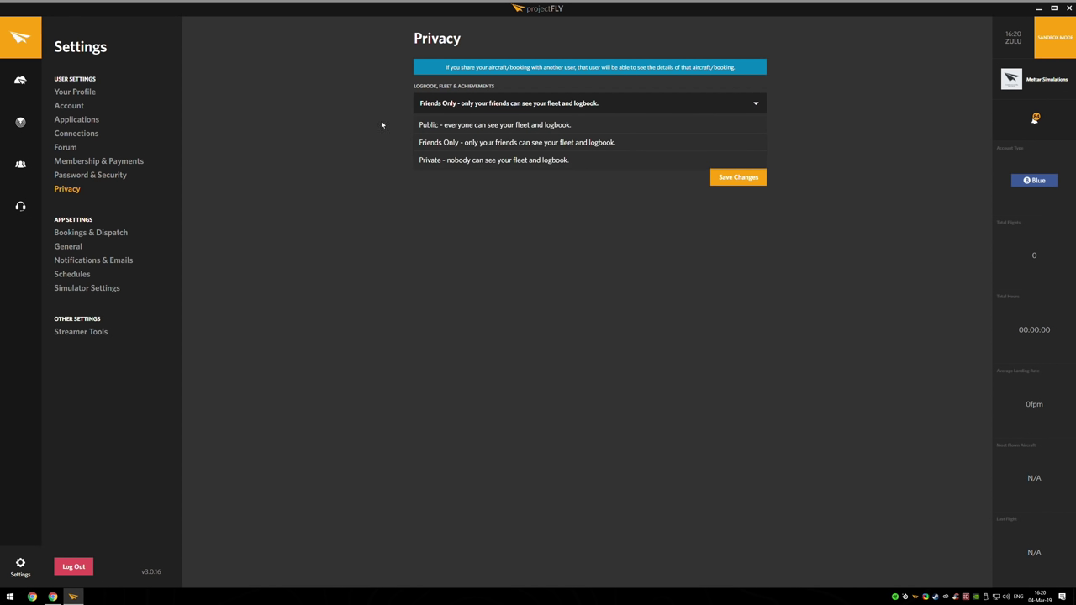
click(385, 124)
click(511, 147)
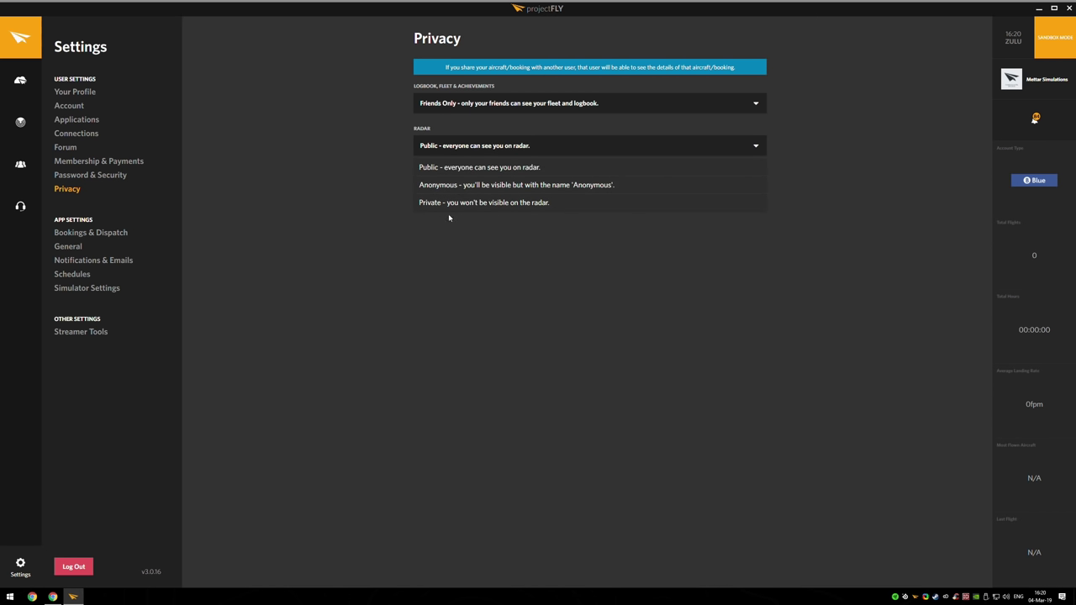
click(355, 168)
click(441, 104)
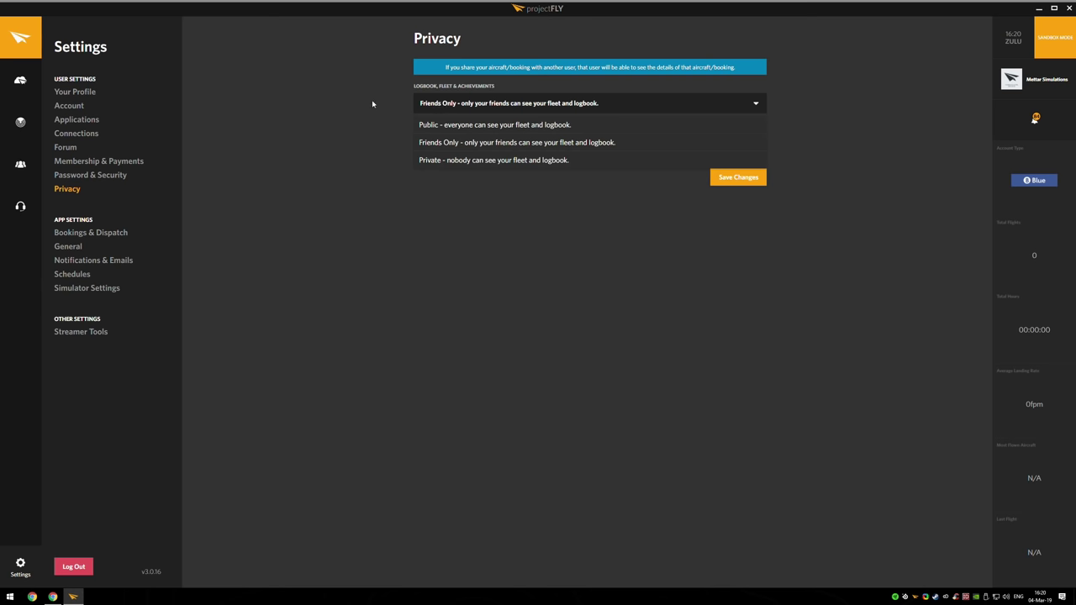
click(372, 101)
click(443, 104)
click(408, 186)
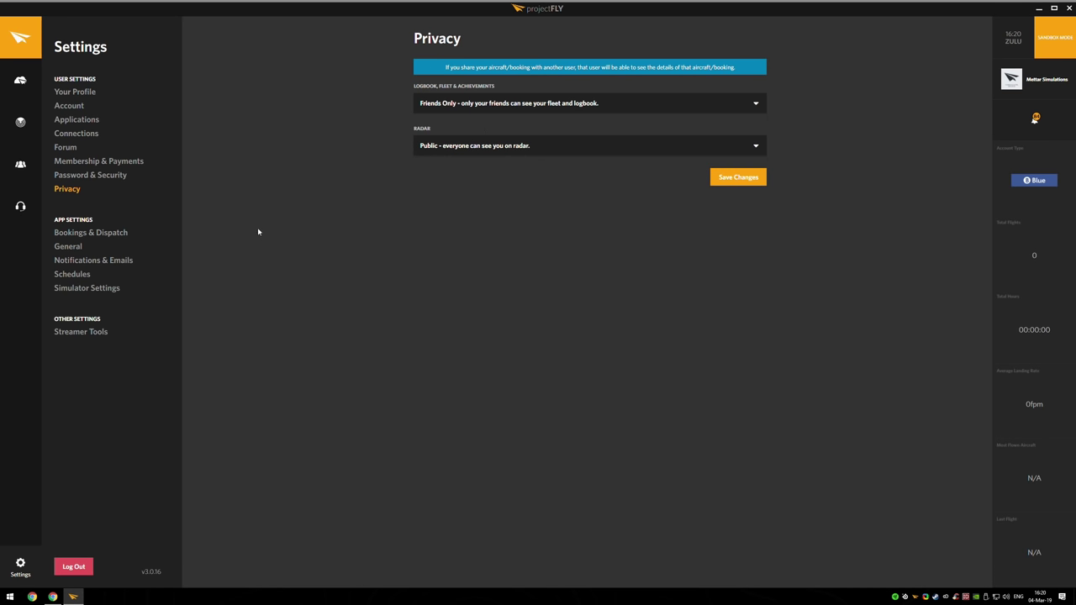
In Bookings & Dispatch, set the SimBrief OFP format to EZY.
click(98, 233)
scroll(319, 339, down, 6)
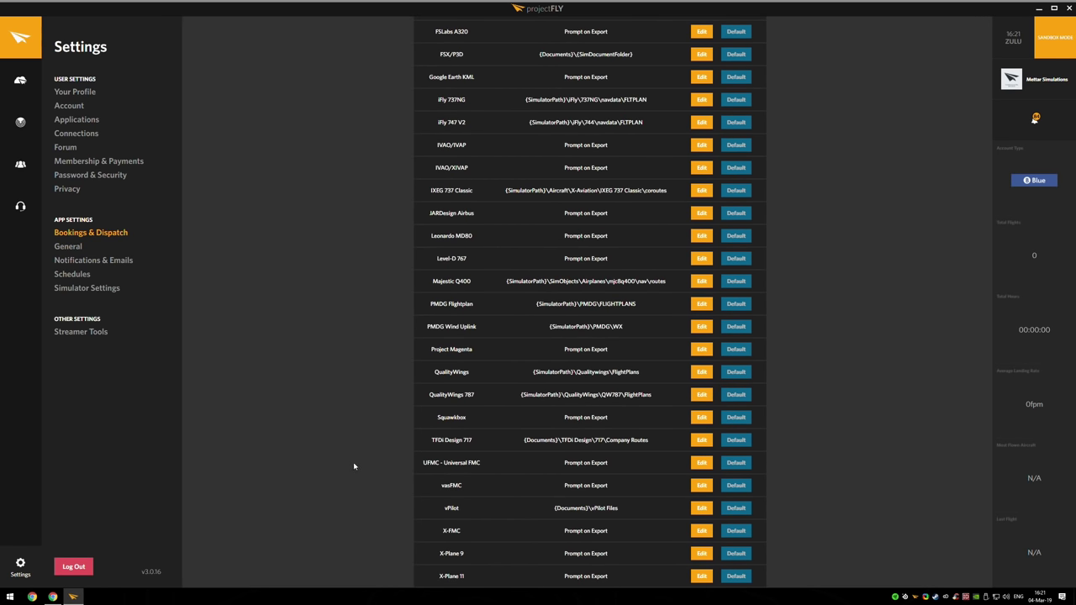
scroll(543, 521, up, 6)
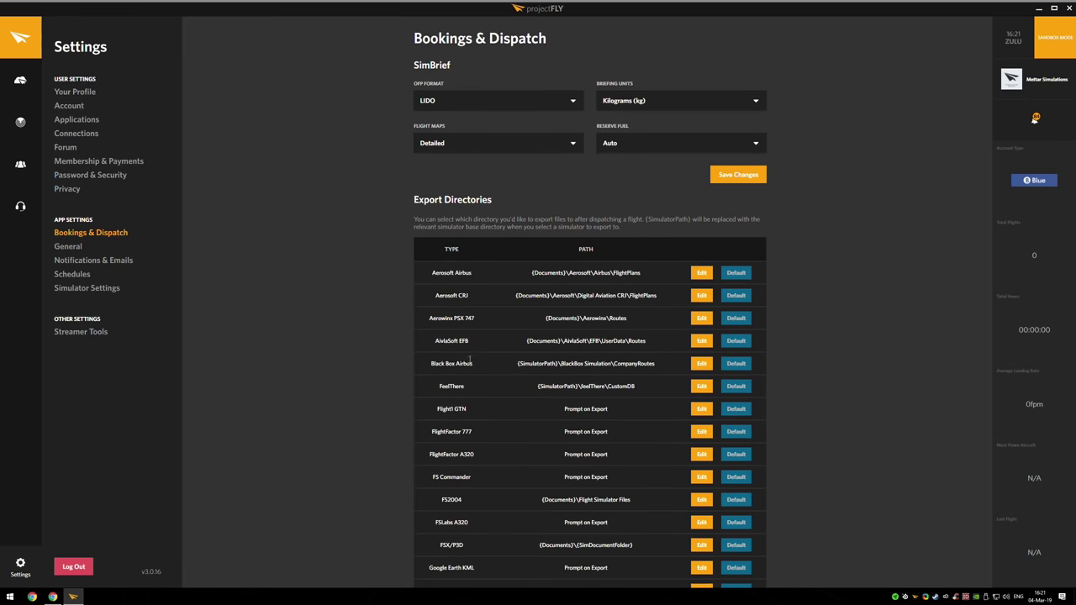
scroll(495, 386, down, 6)
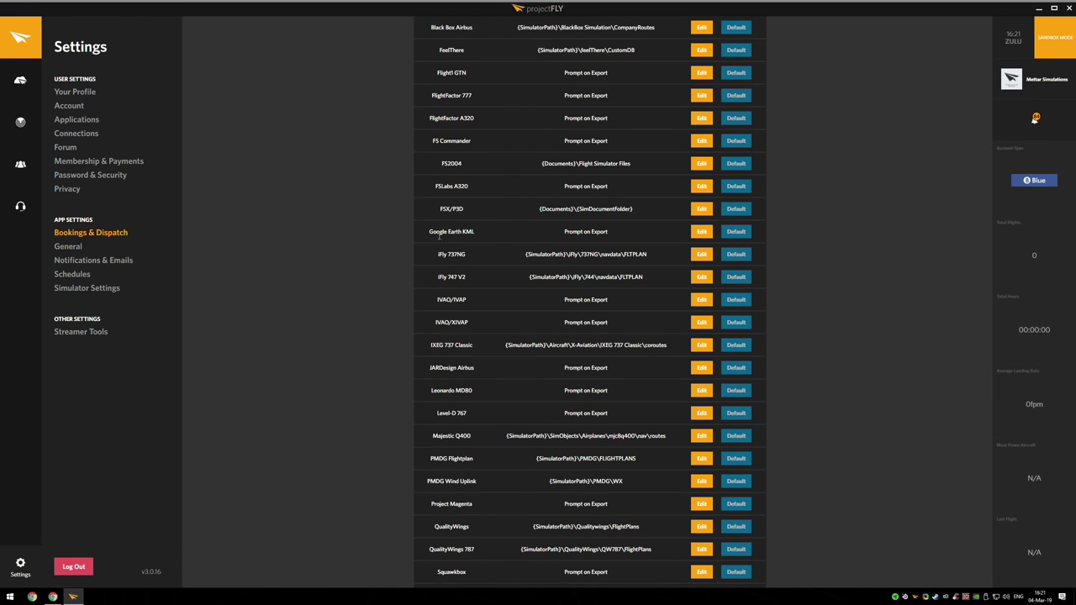
scroll(344, 324, up, 6)
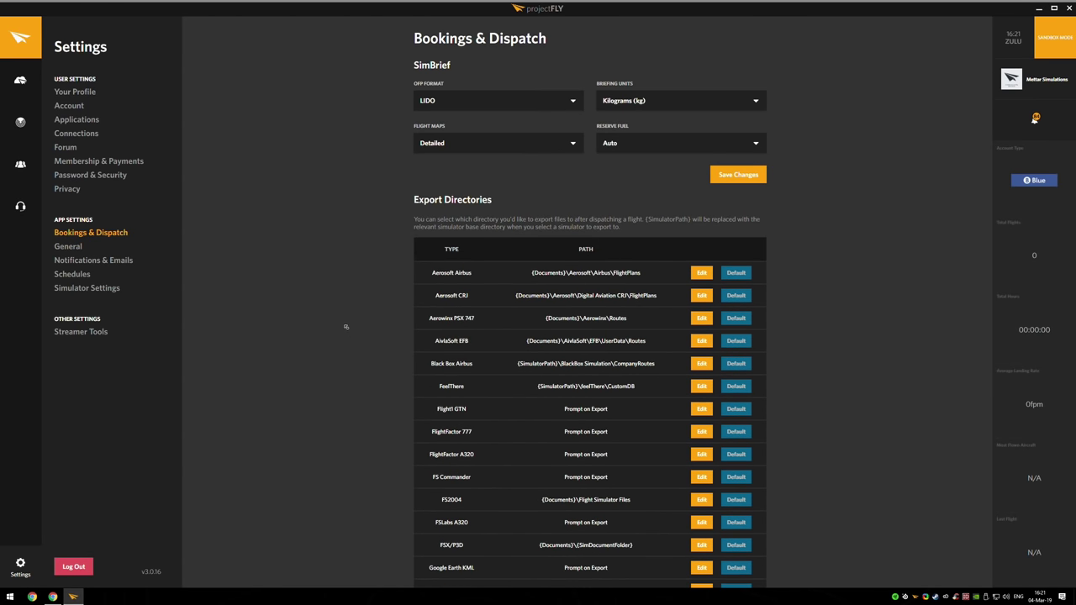
click(451, 104)
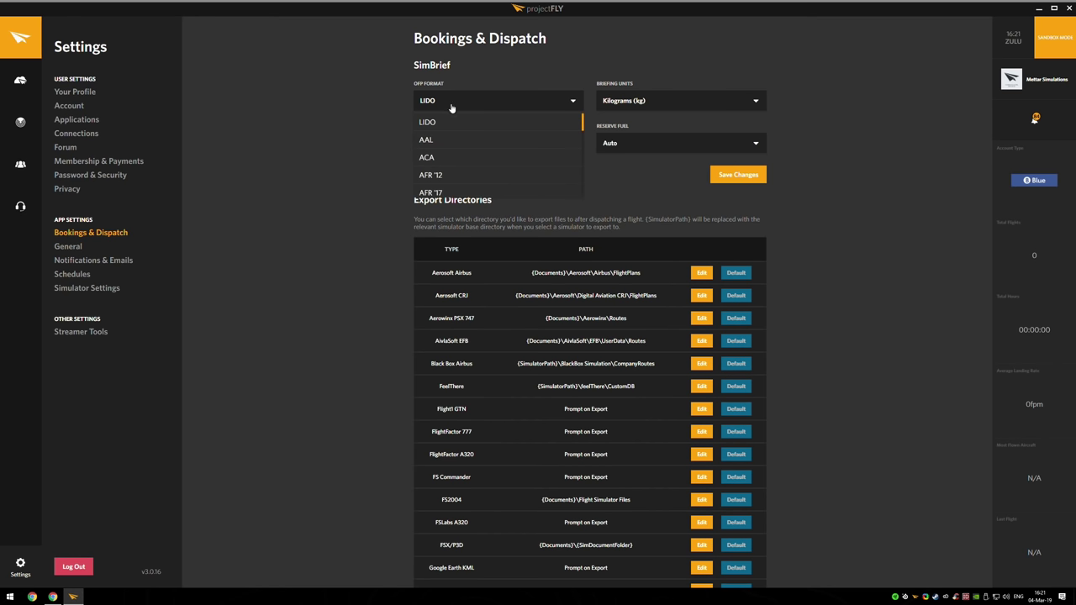
scroll(488, 154, down, 5)
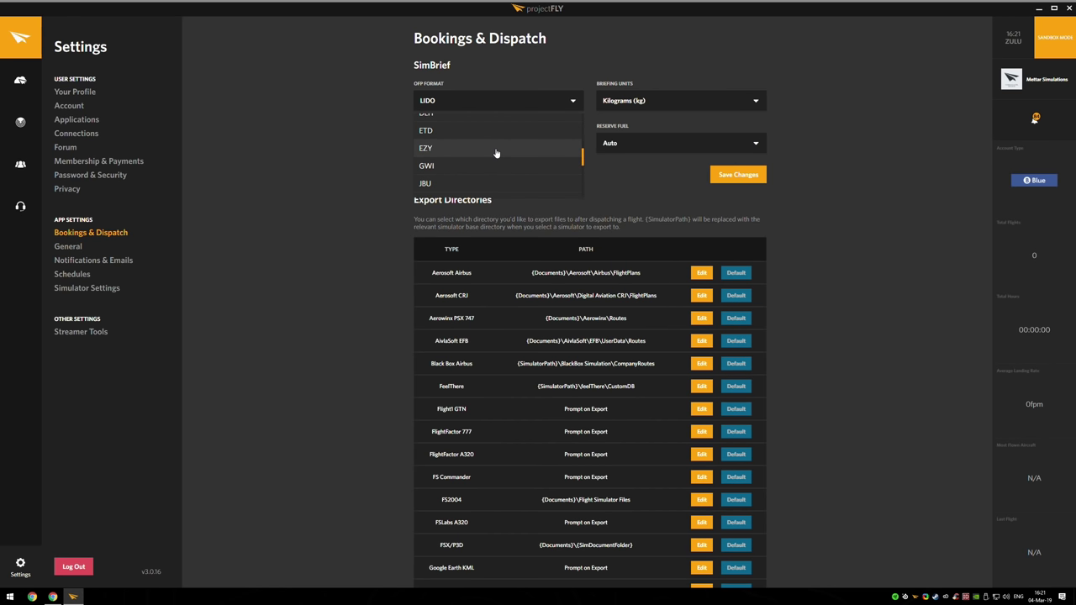
scroll(496, 153, up, 2)
click(453, 154)
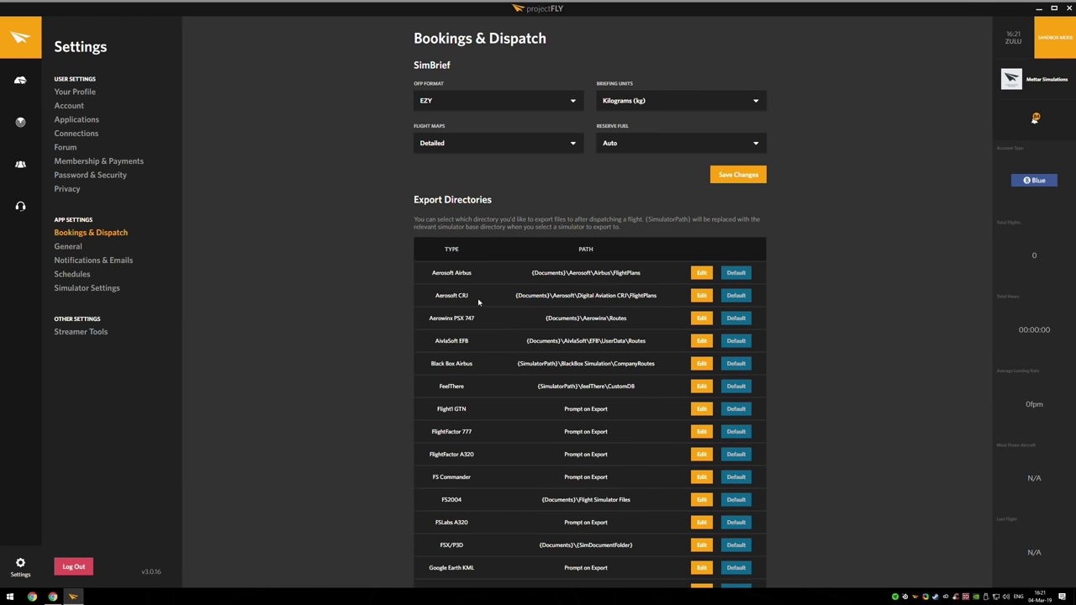
Set briefing units to Pounds (lb), leaving the reserve fuel option unchanged.
click(626, 110)
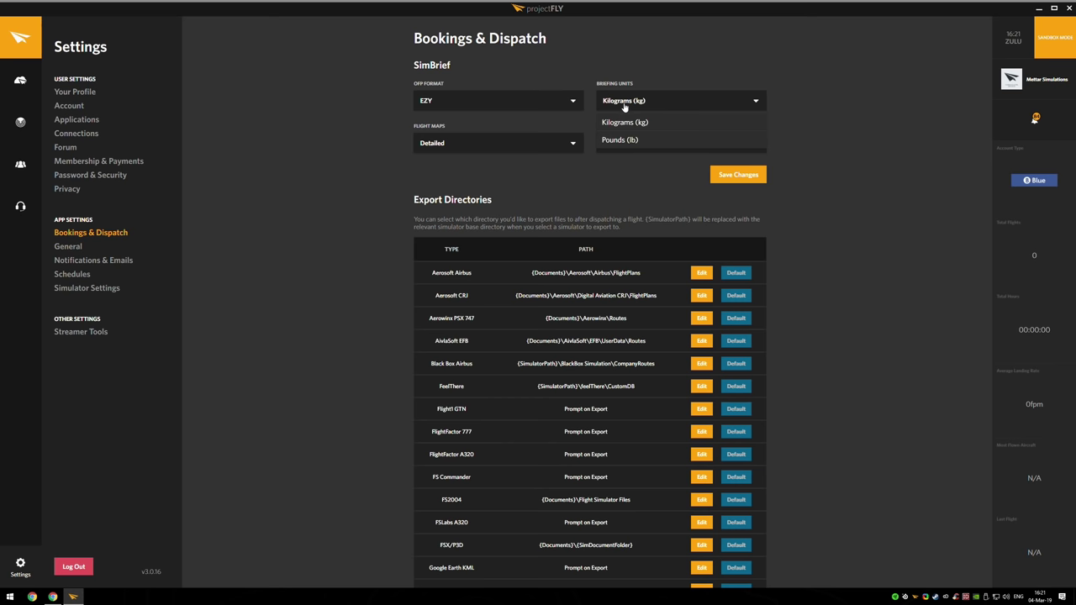
double_click(624, 104)
click(631, 141)
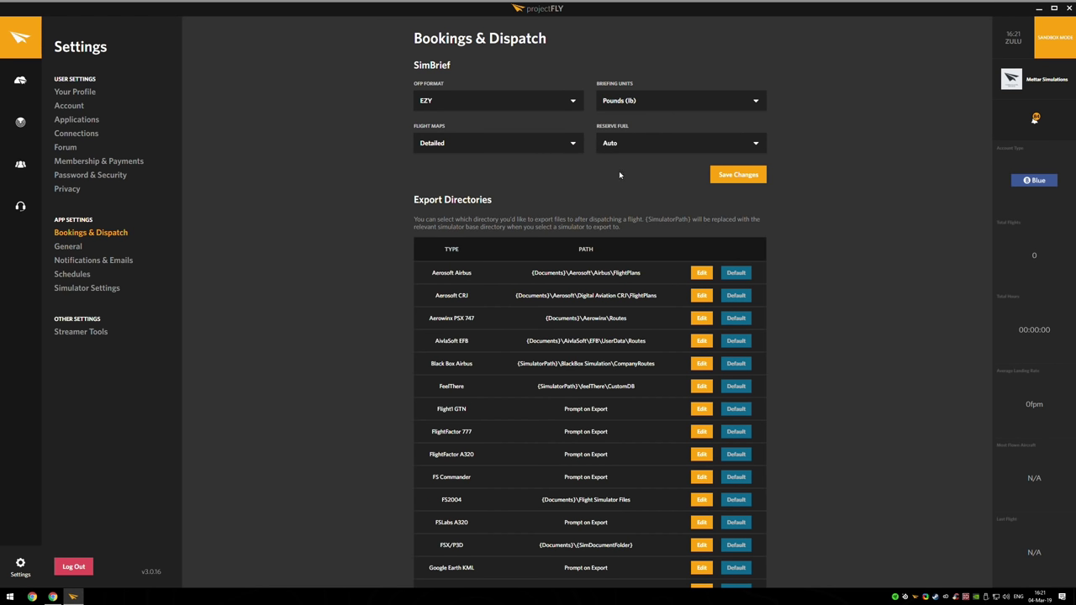
click(522, 154)
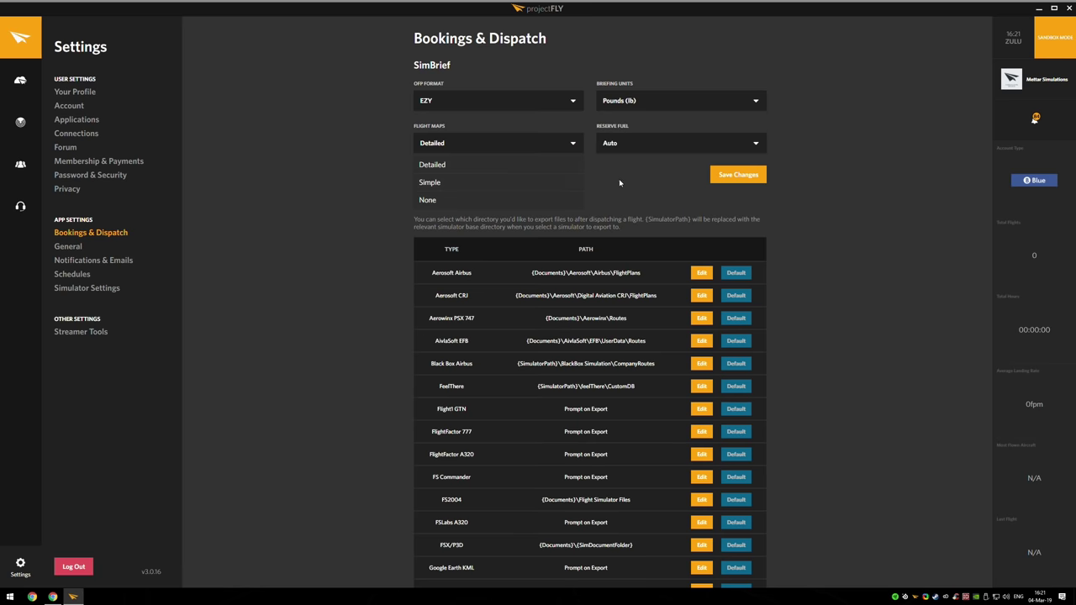
click(631, 145)
click(772, 210)
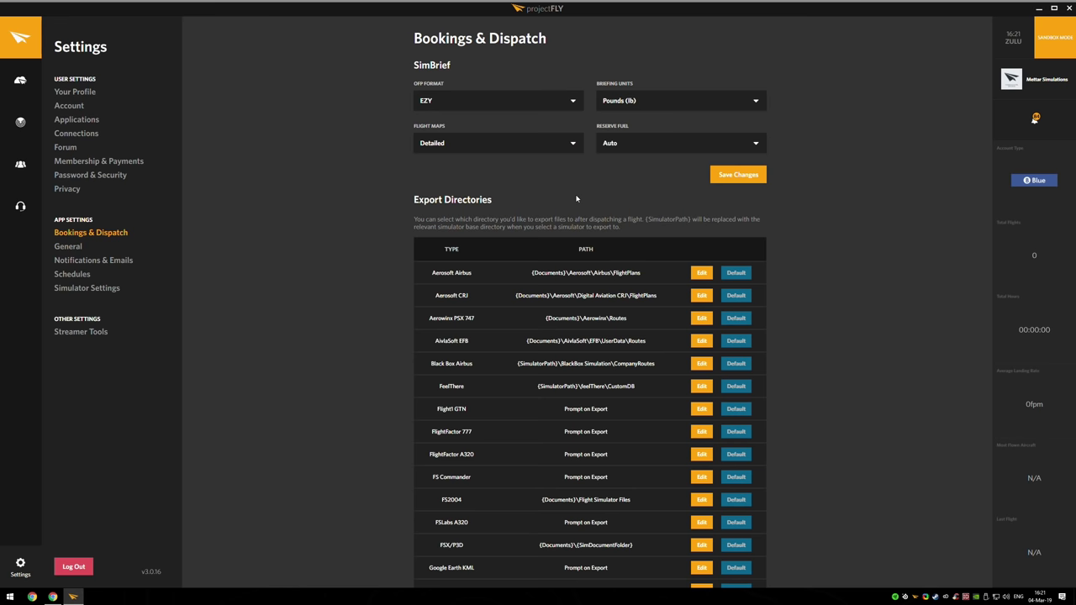
Review the General close-confirmation and Close Button Behaviour options unchanged, then open Notifications & Emails.
click(66, 247)
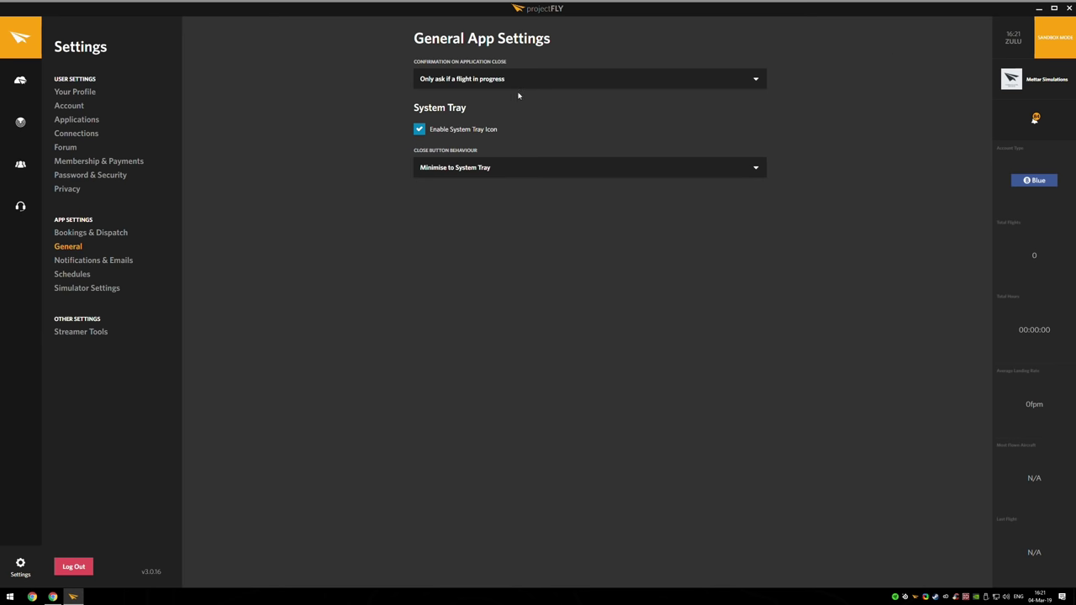
click(715, 80)
click(833, 141)
click(489, 82)
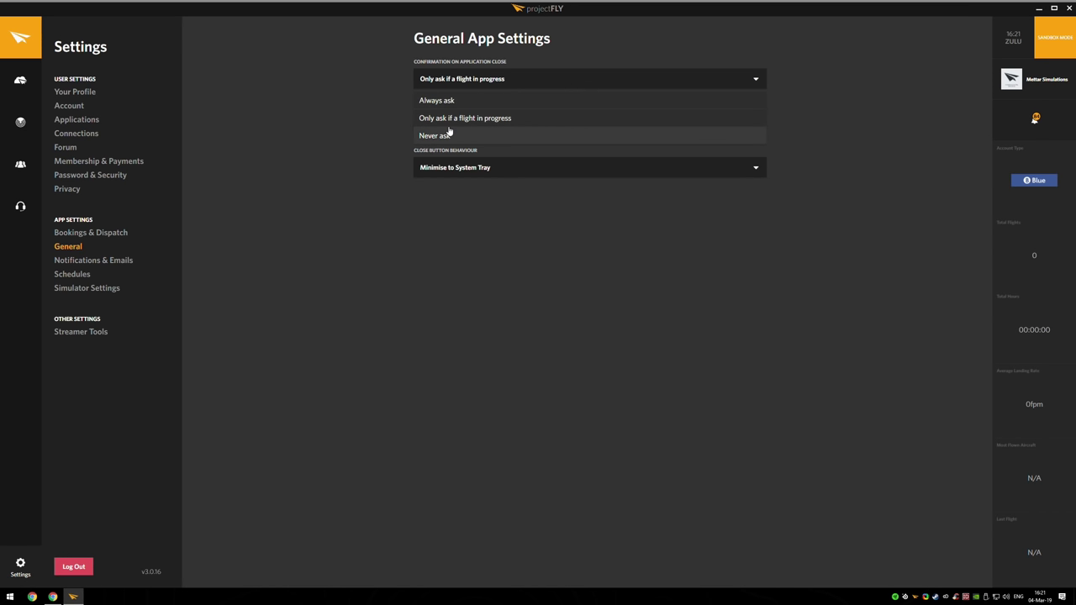
click(459, 119)
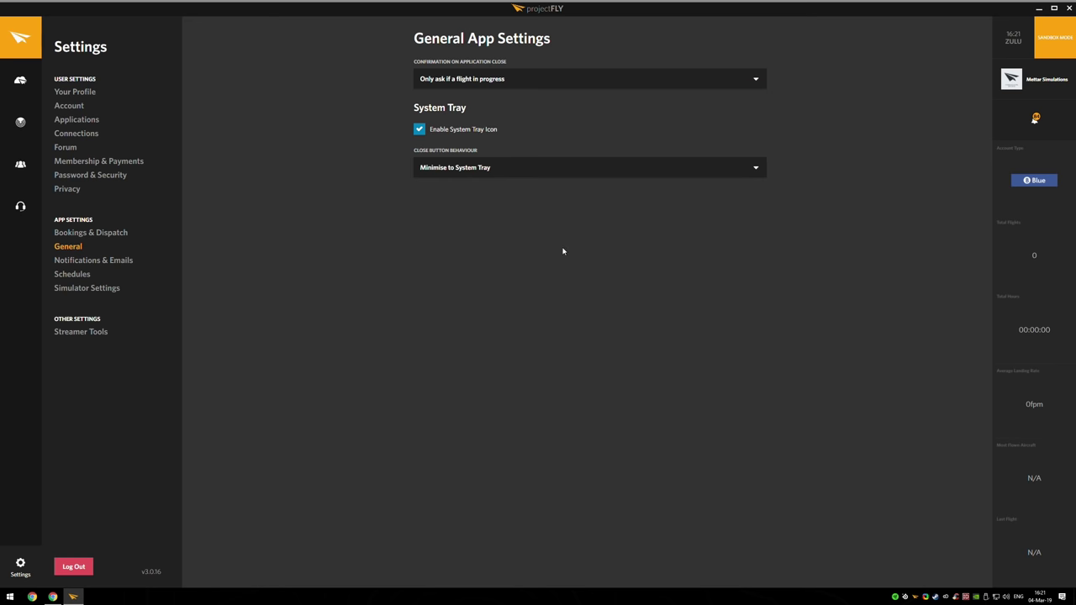
click(475, 171)
click(695, 320)
click(122, 263)
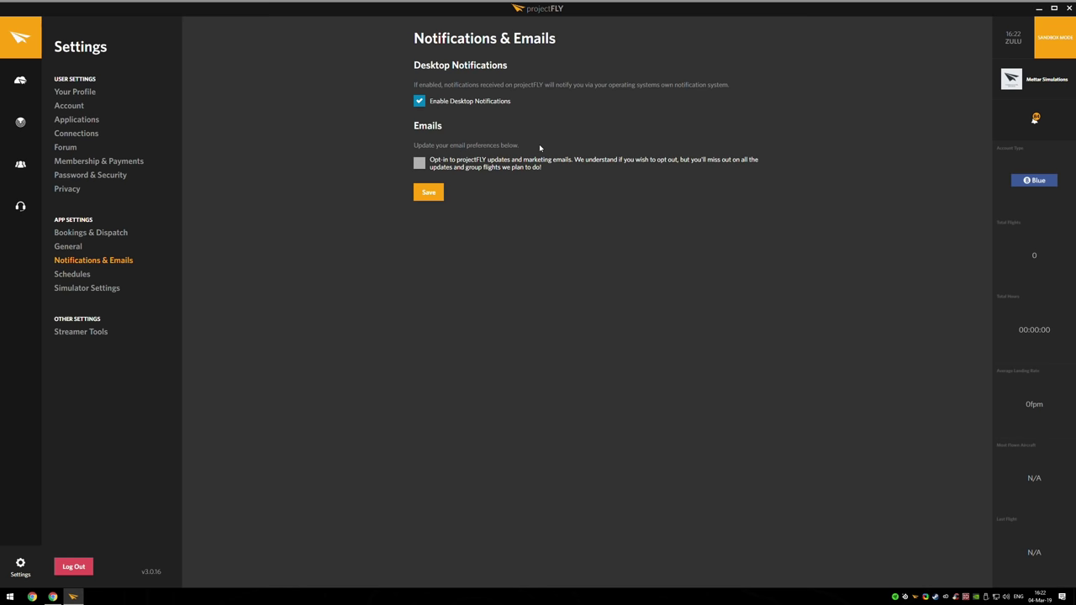
Open the Schedules settings page and look over its airline selection area.
click(72, 274)
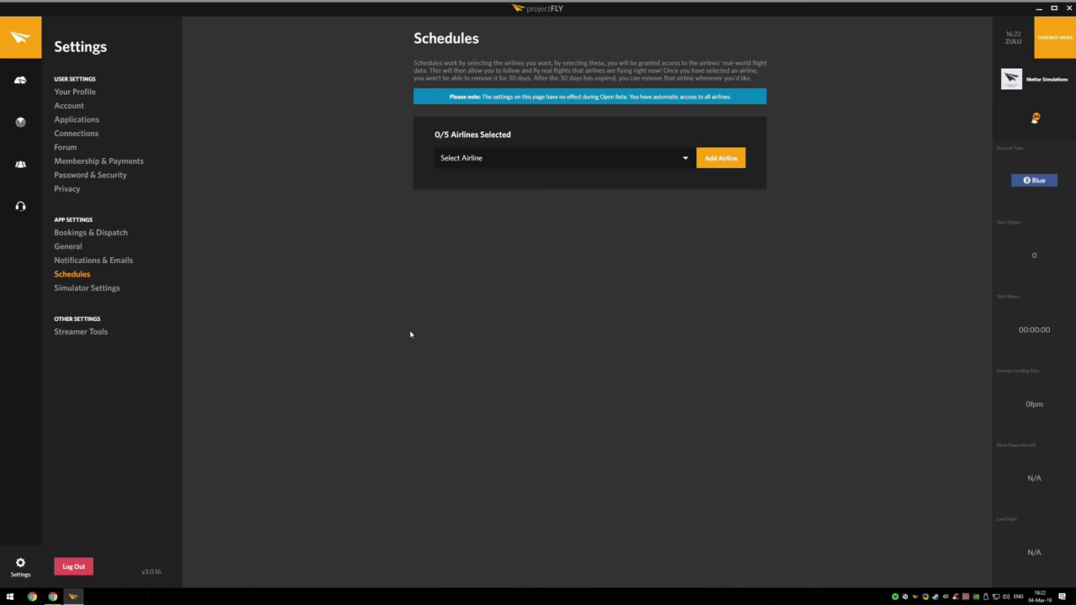
click(511, 159)
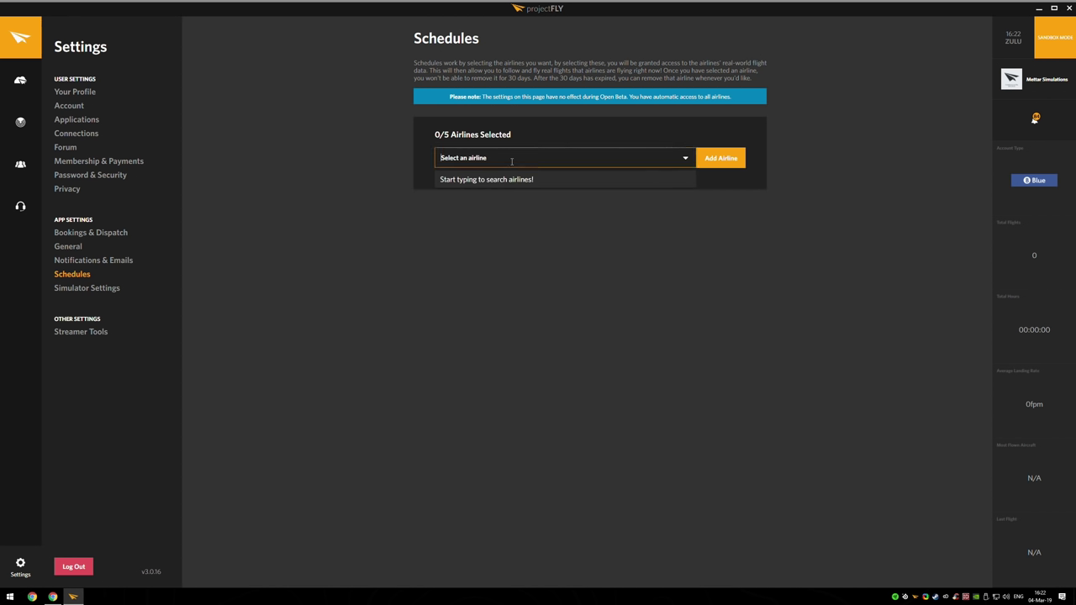
click(660, 221)
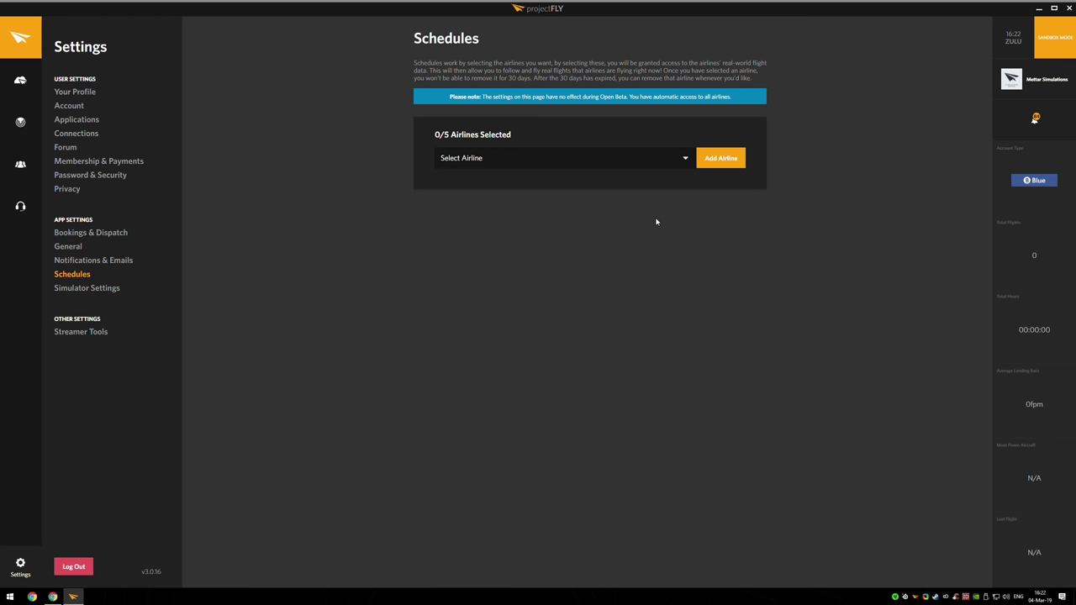
drag(433, 135, 530, 142)
click(534, 138)
click(428, 137)
click(530, 143)
Search 'baw', add BAW - British Airways, and highlight the 4 April expiry date.
click(535, 165)
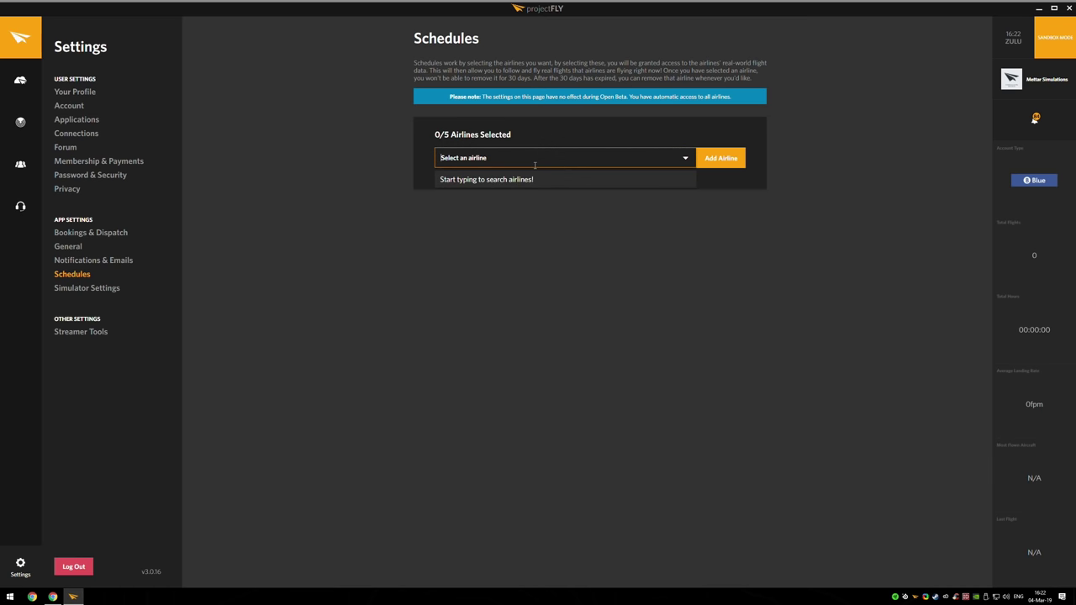
text(baw)
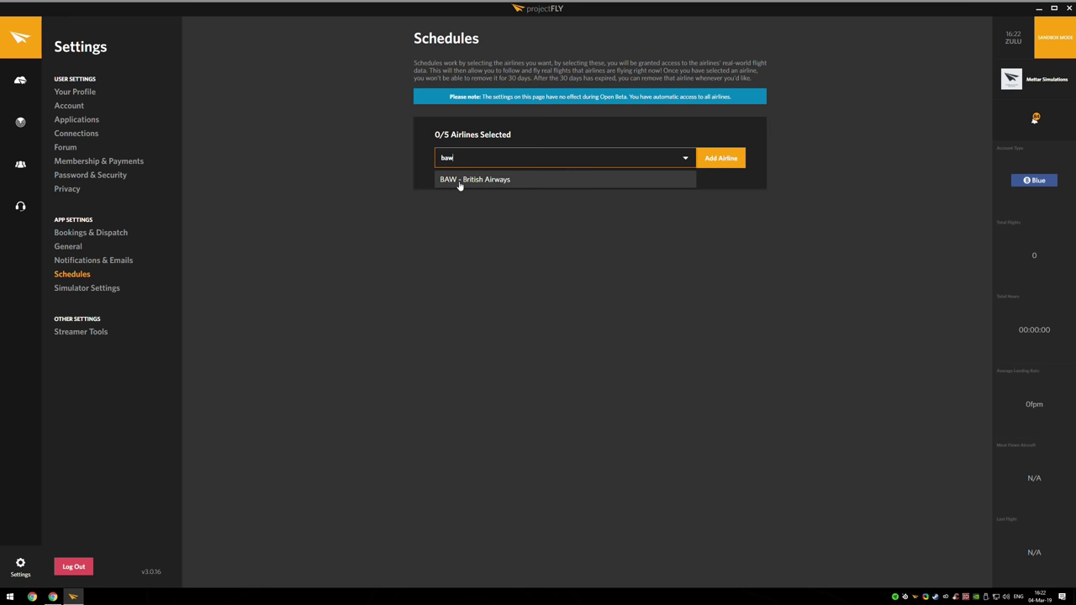
click(459, 181)
click(723, 158)
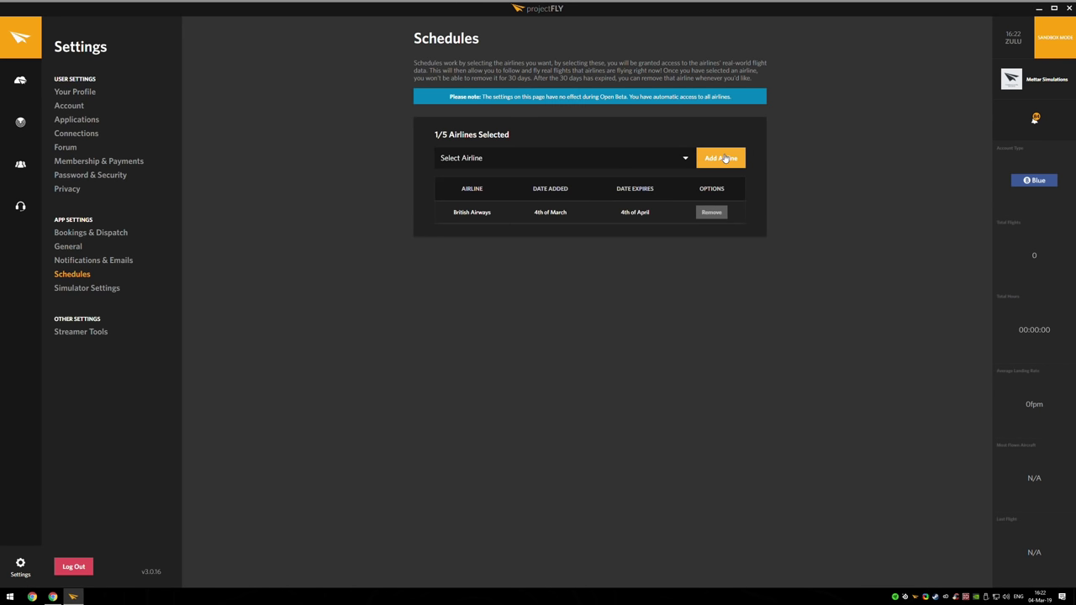
triple_click(668, 214)
click(641, 211)
triple_click(616, 217)
click(644, 217)
Check the X-Plane 11 Core path in Simulator Settings and keep [FSX/P3D] SimConnect as connection type.
click(104, 289)
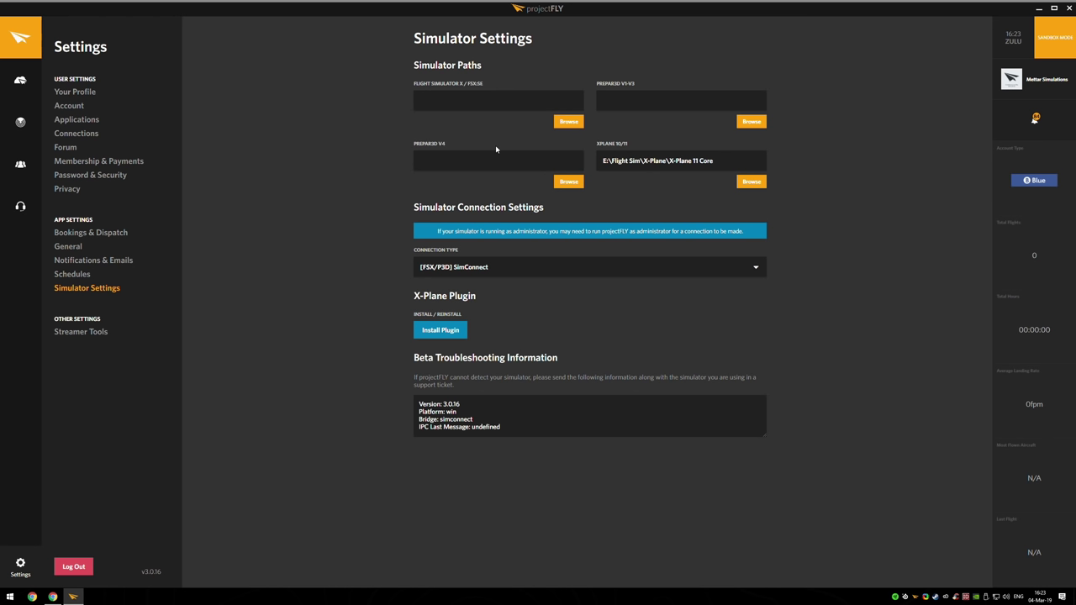
triple_click(675, 167)
click(438, 161)
click(475, 271)
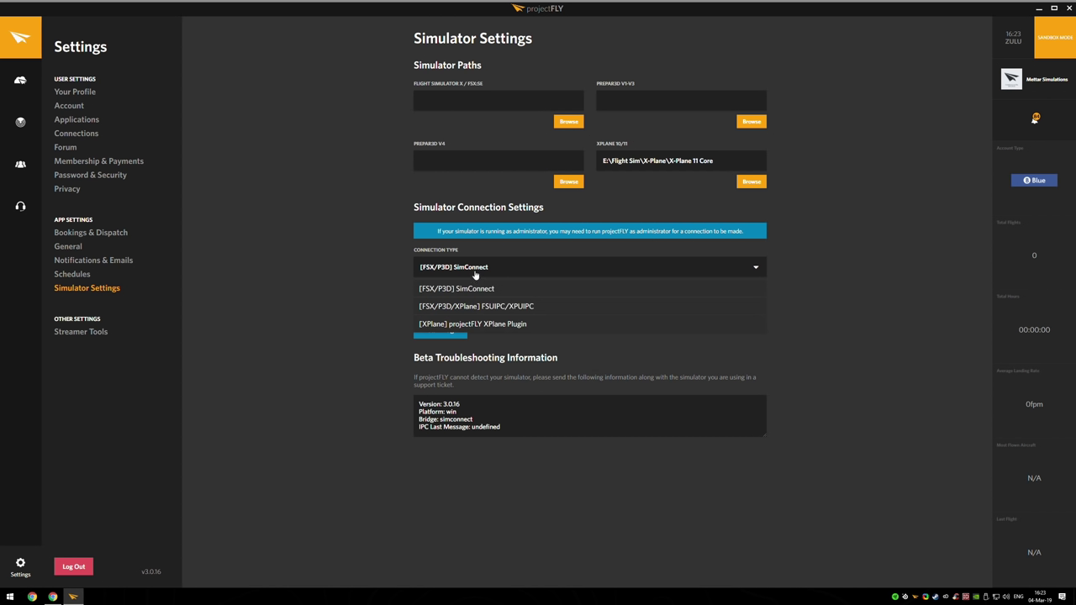
double_click(475, 271)
click(475, 271)
click(475, 271)
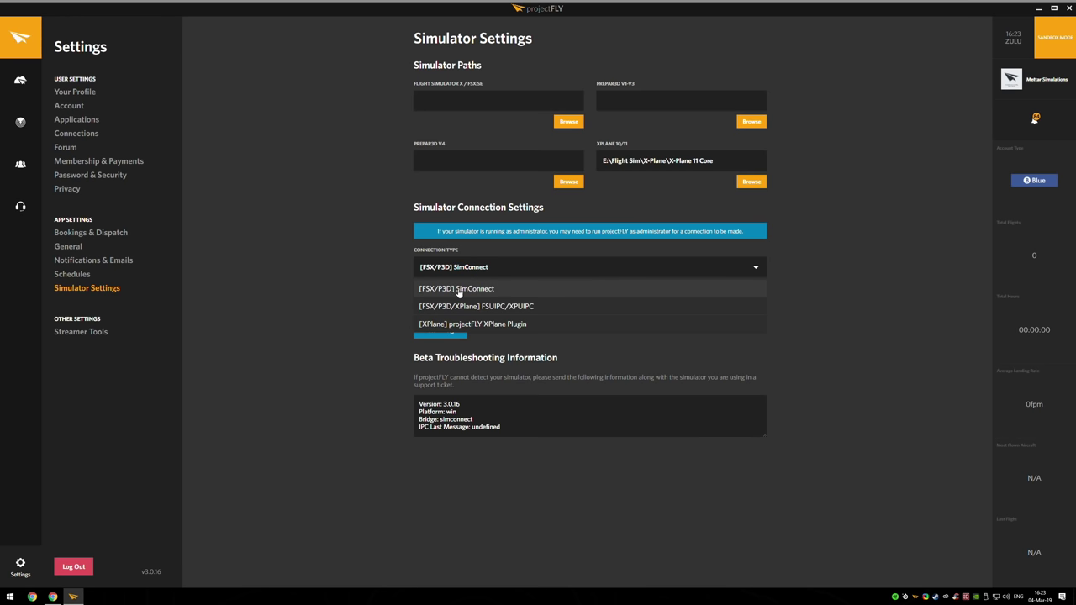
click(458, 290)
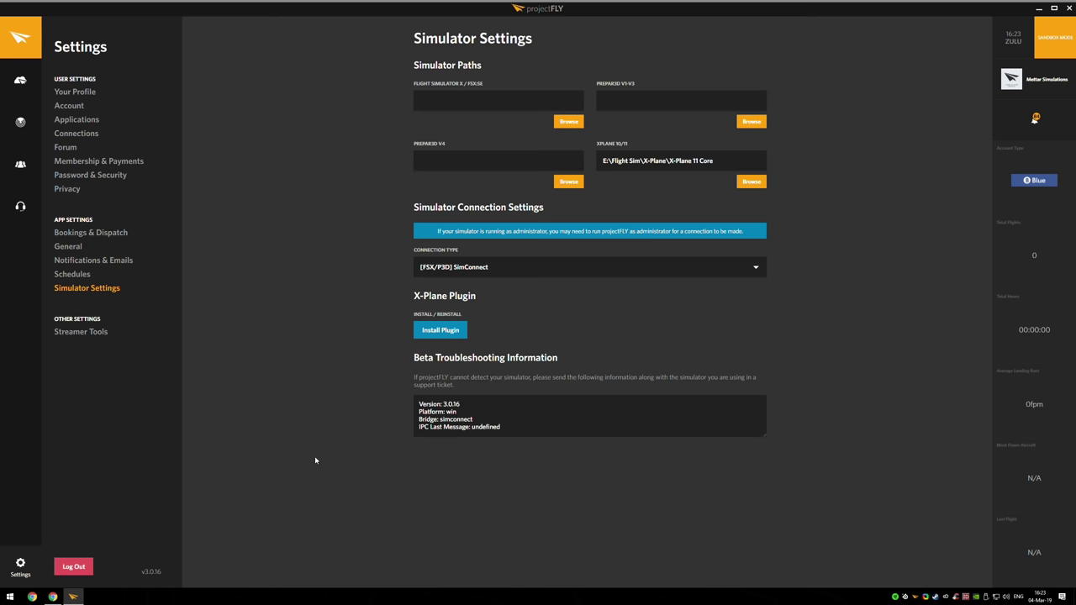
click(10, 596)
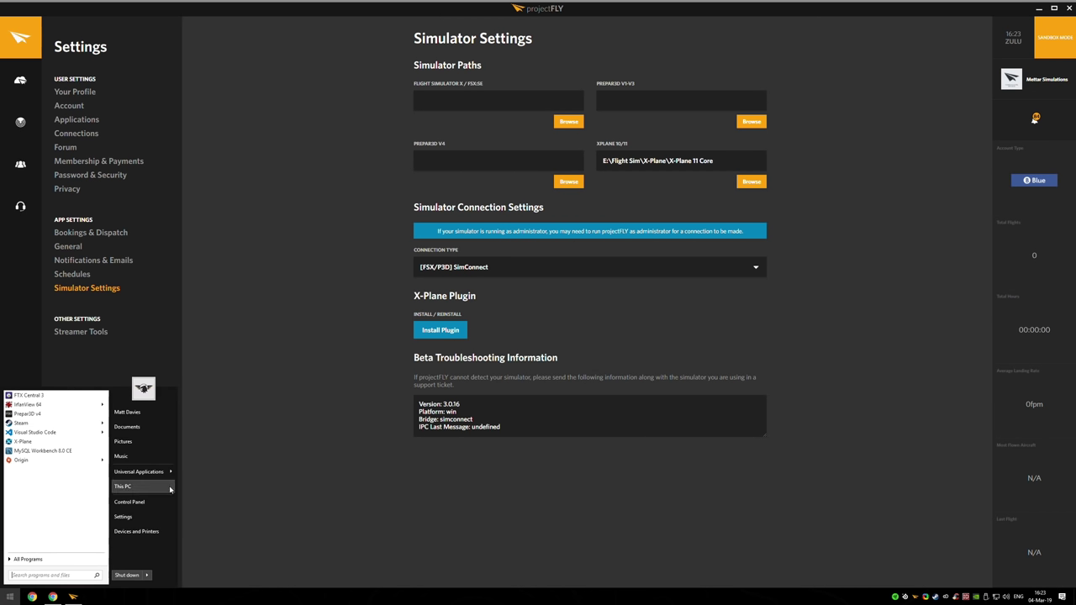
Browse from This PC into P3D Core's redist\Interface folder and look inside ESPv1.
click(139, 495)
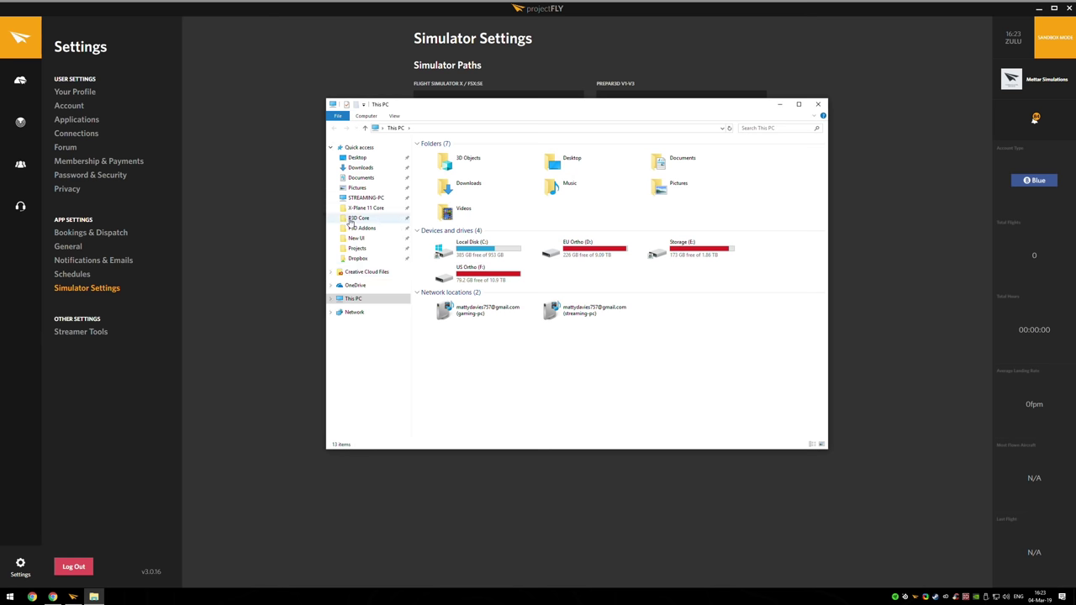
click(353, 218)
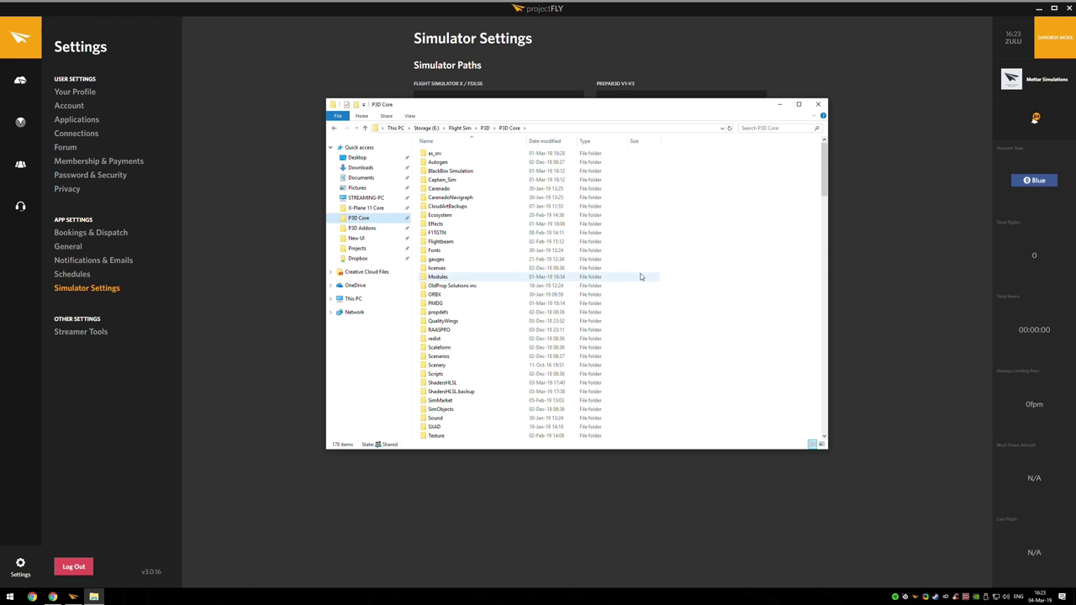
double_click(438, 339)
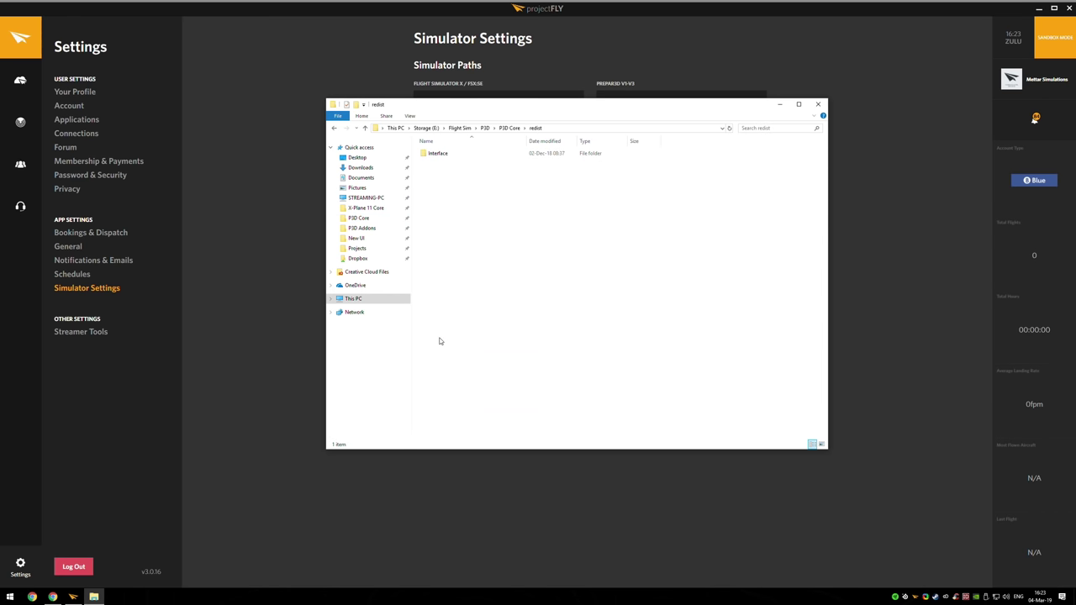
double_click(438, 153)
drag(494, 110, 470, 87)
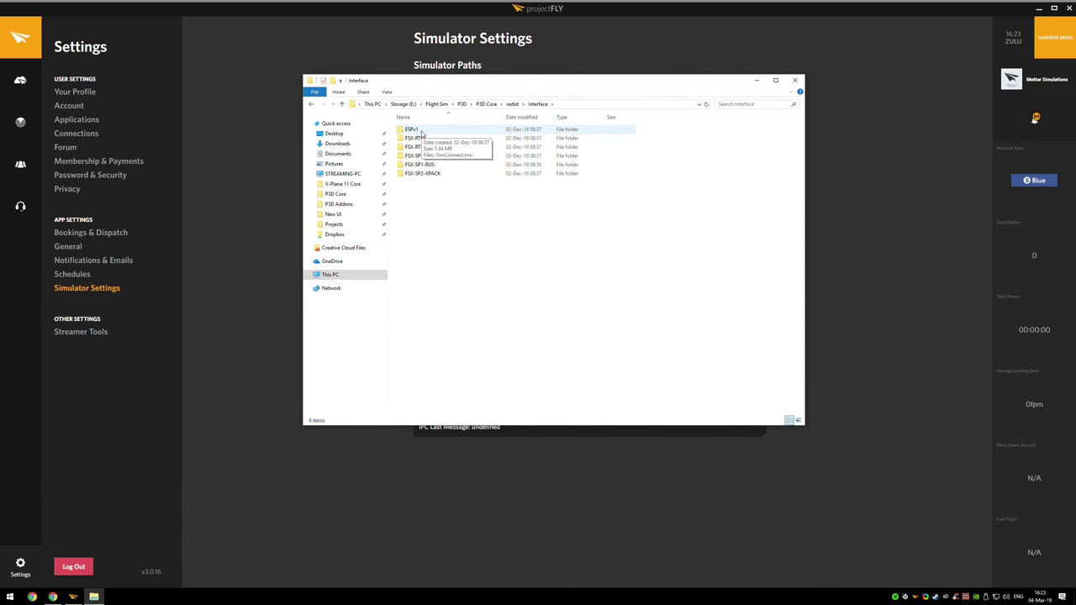
double_click(412, 131)
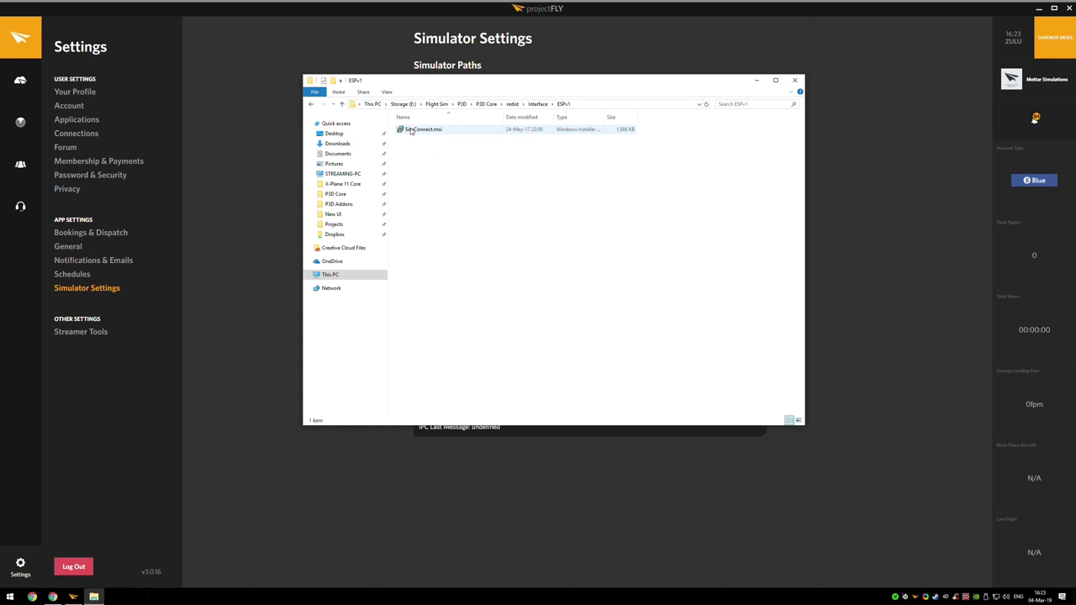
click(432, 131)
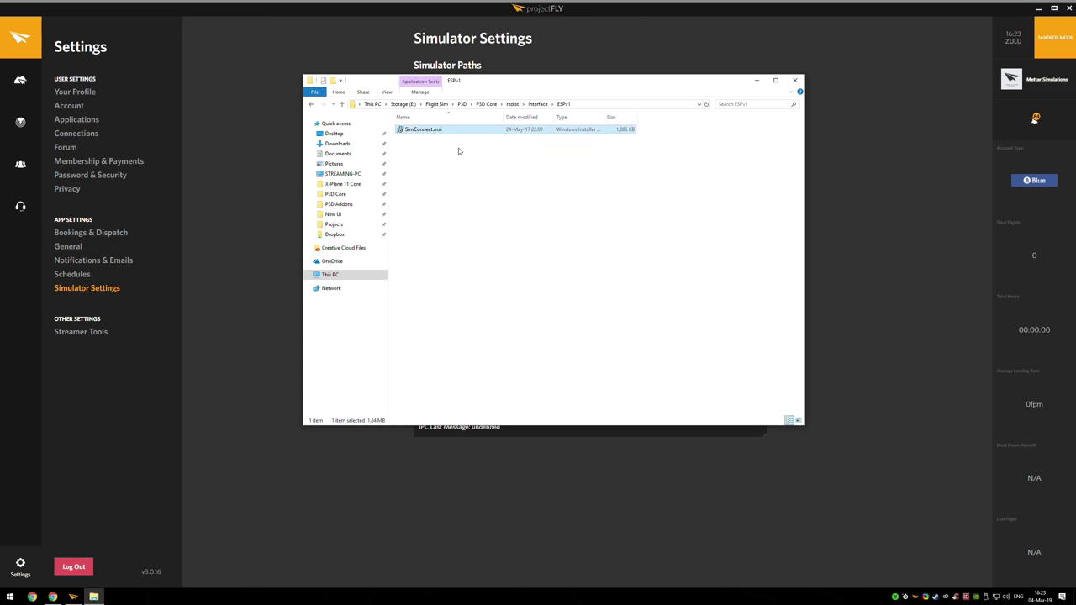
key(BackSpace)
Check FSX-RTM\retail\lib for the SimConnect.msi installer, then return to Interface.
double_click(419, 138)
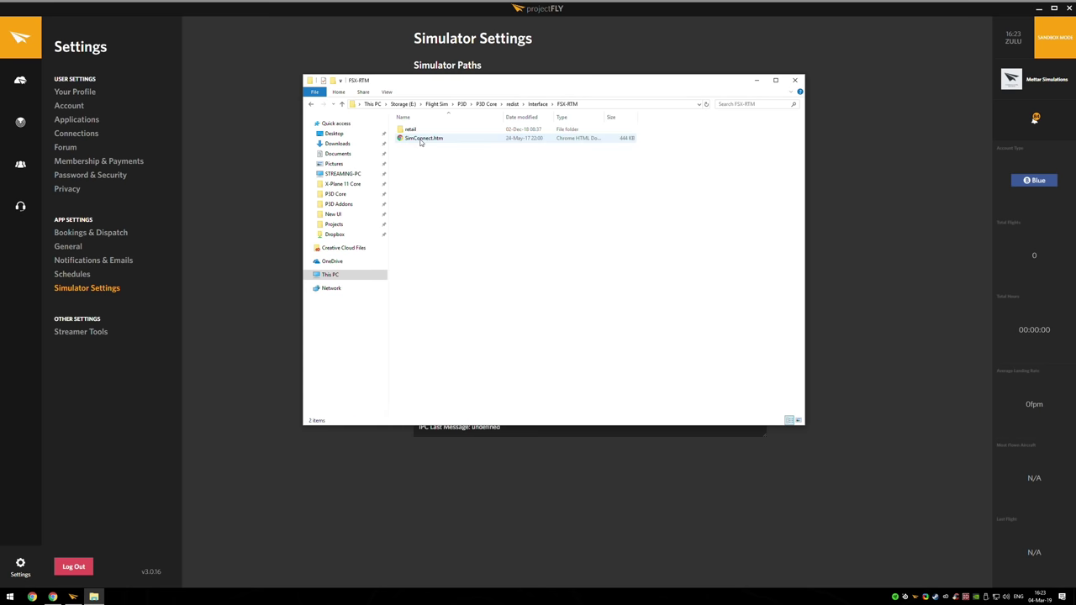
double_click(421, 139)
double_click(420, 138)
click(432, 148)
key(BackSpace)
key(BackSpace)
key(BackSpace)
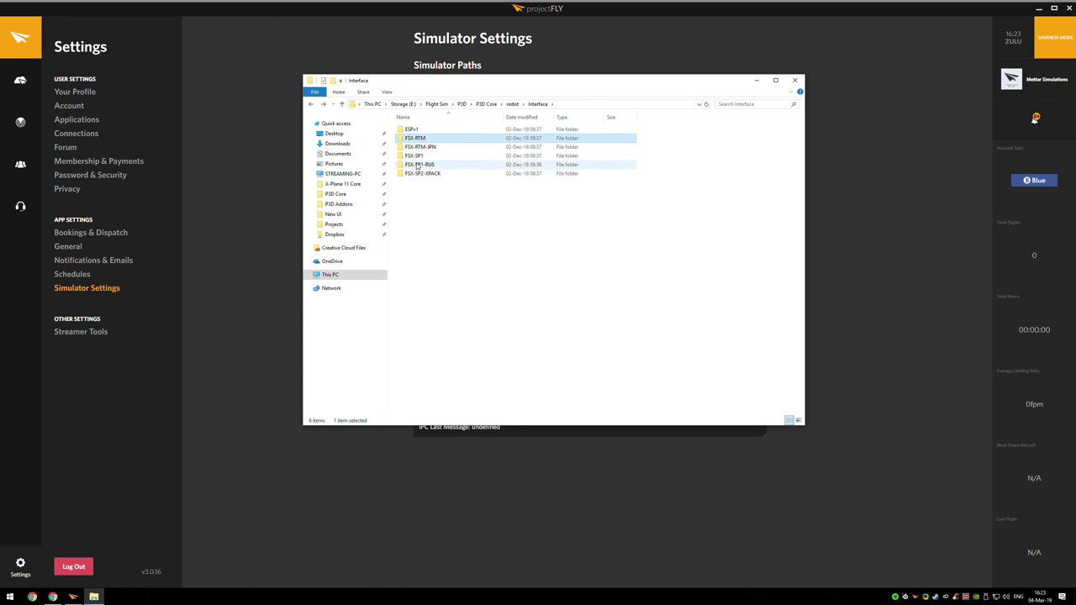
Step through the Interface subfolders and open FSX-SP2-XPACK\retail.
click(423, 148)
key(Down)
key(Down)
key(Up)
key(Up)
key(Down)
key(Up)
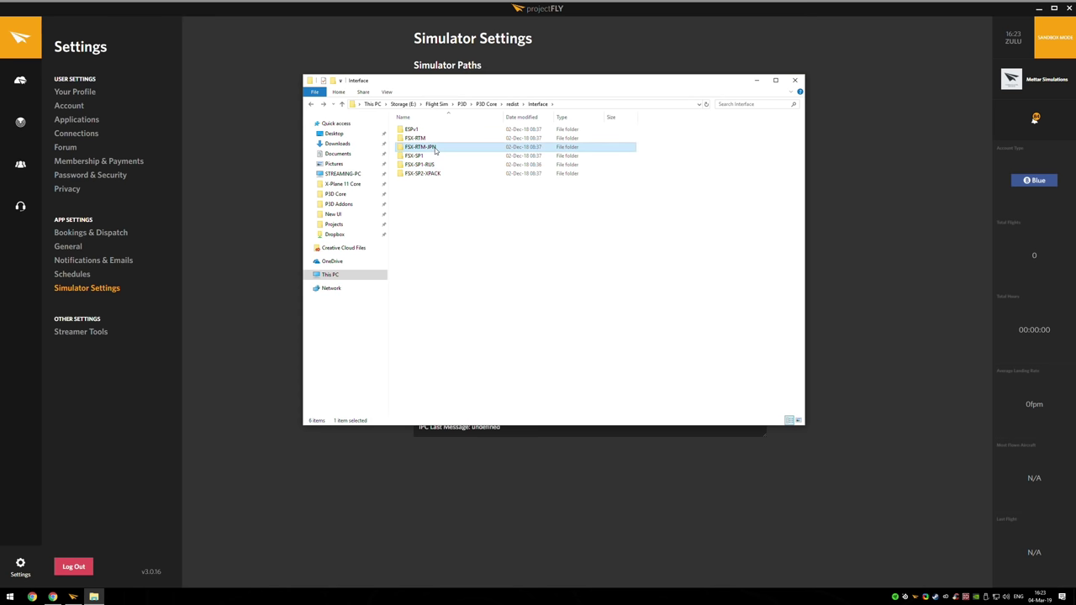
click(435, 166)
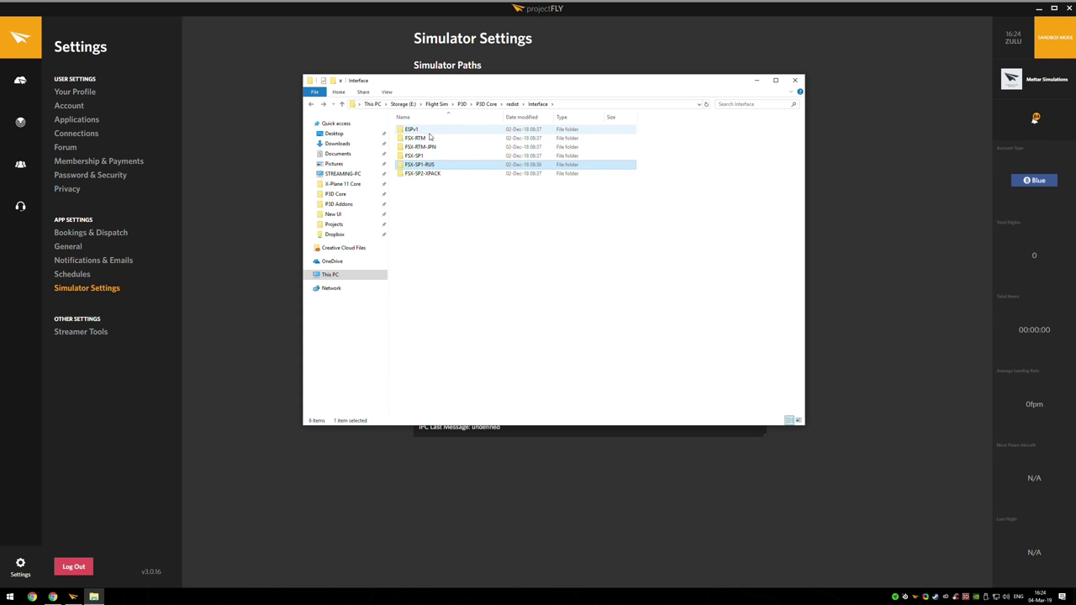
click(414, 130)
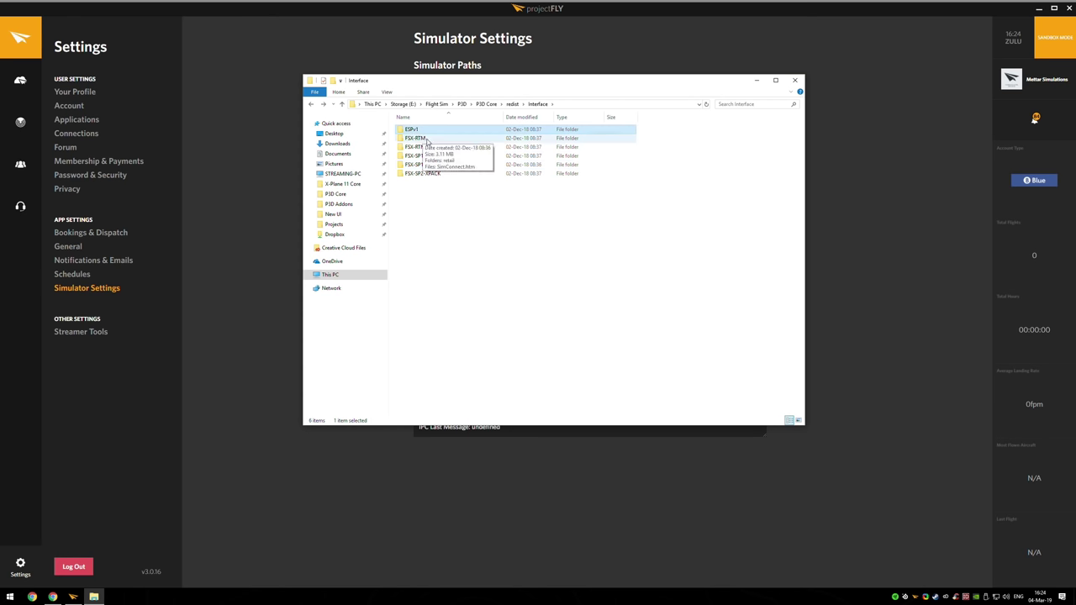
click(424, 157)
double_click(424, 173)
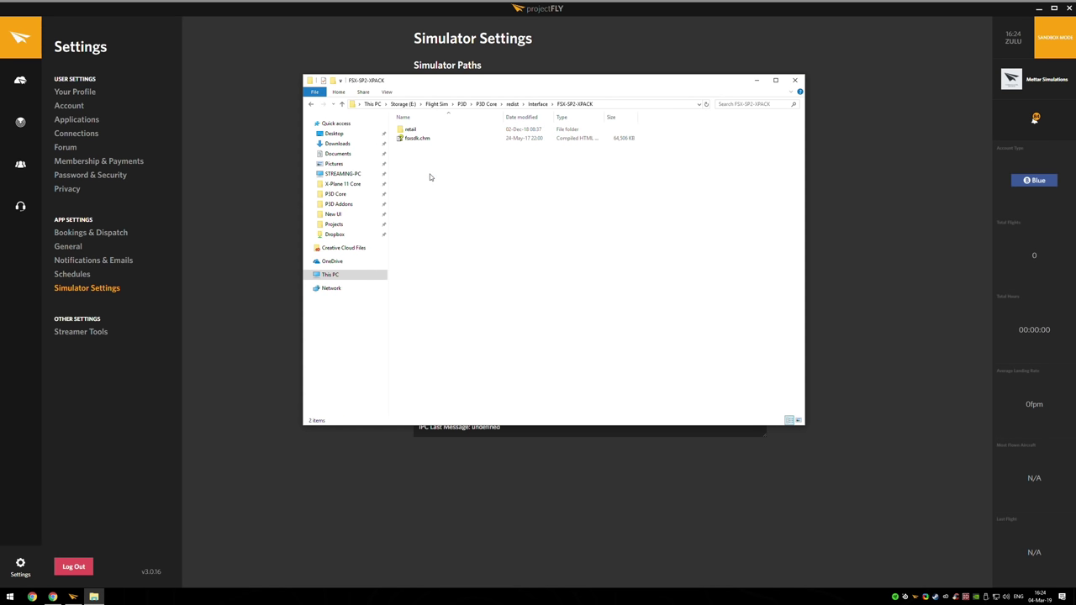
double_click(420, 130)
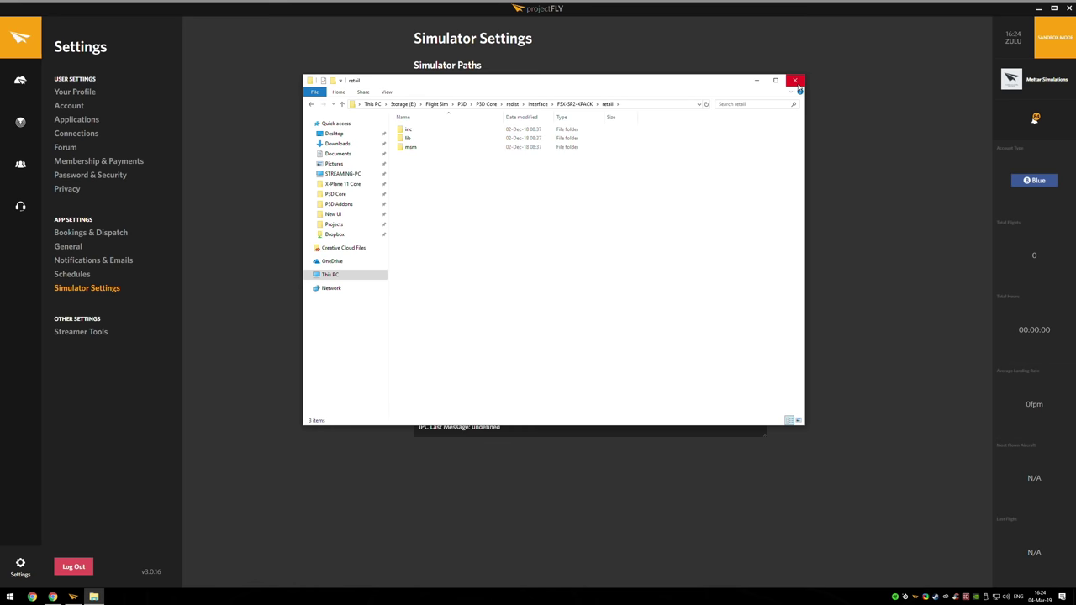
Close the folder browser without a path and keep [FSX/P3D] SimConnect as connection type.
click(794, 80)
click(513, 268)
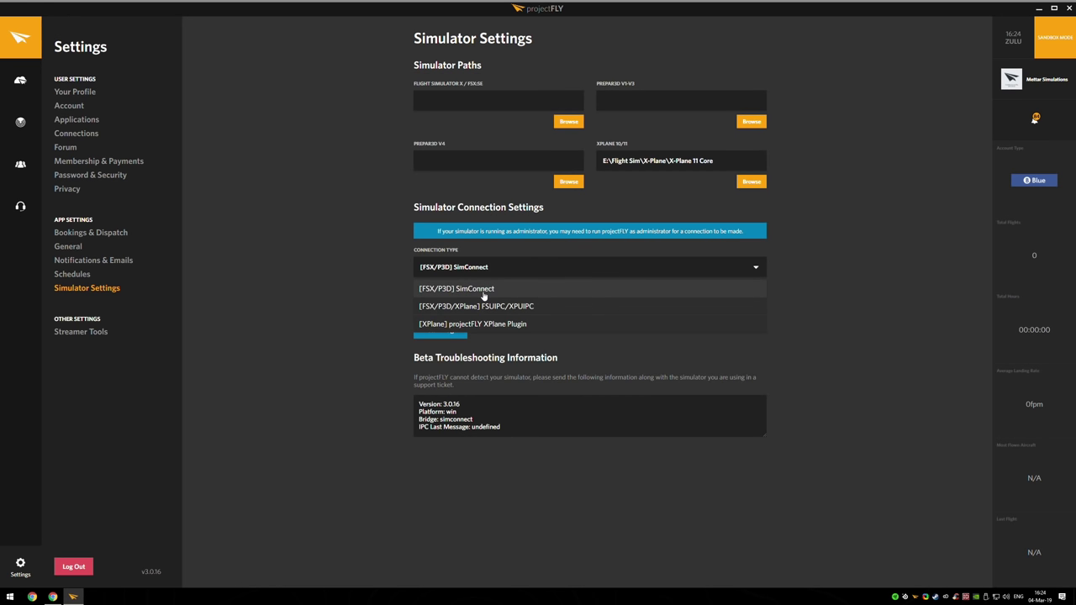
click(477, 289)
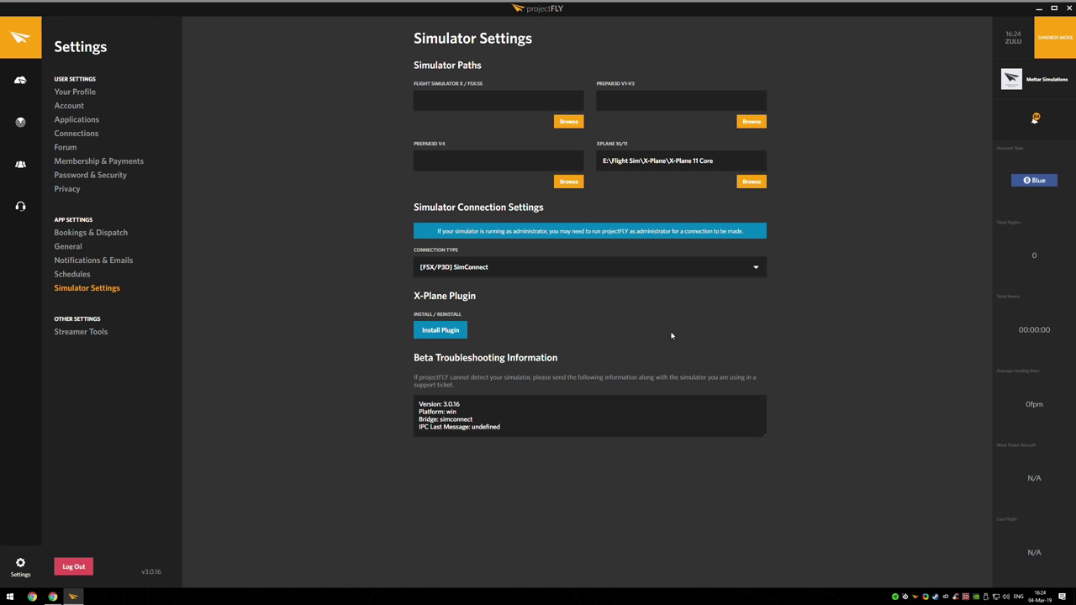
Install the X-Plane plugin from the X-Plane Plugin section.
drag(412, 292, 507, 333)
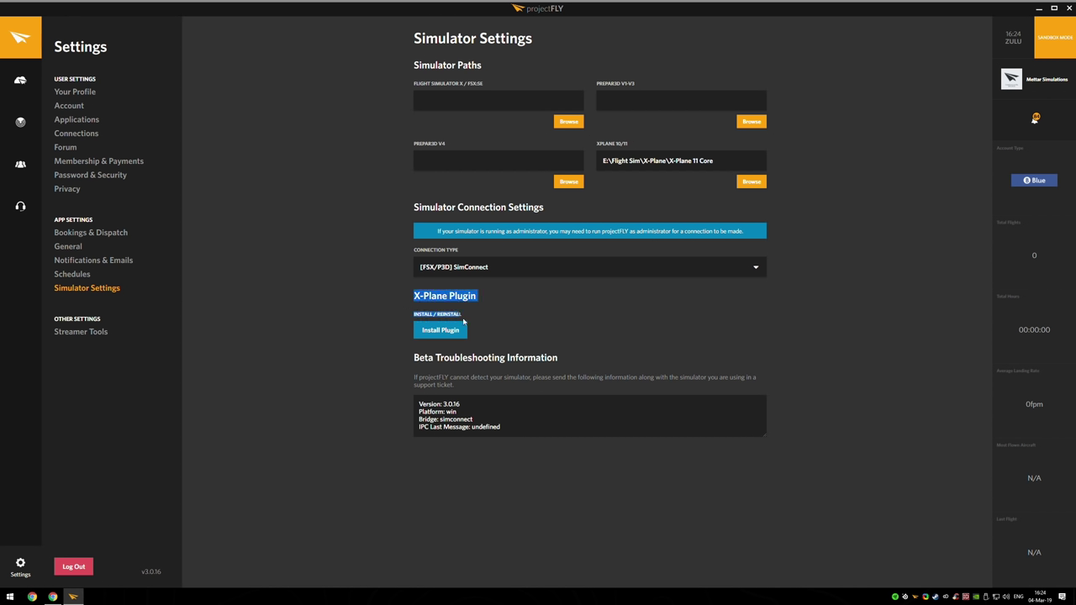
click(509, 333)
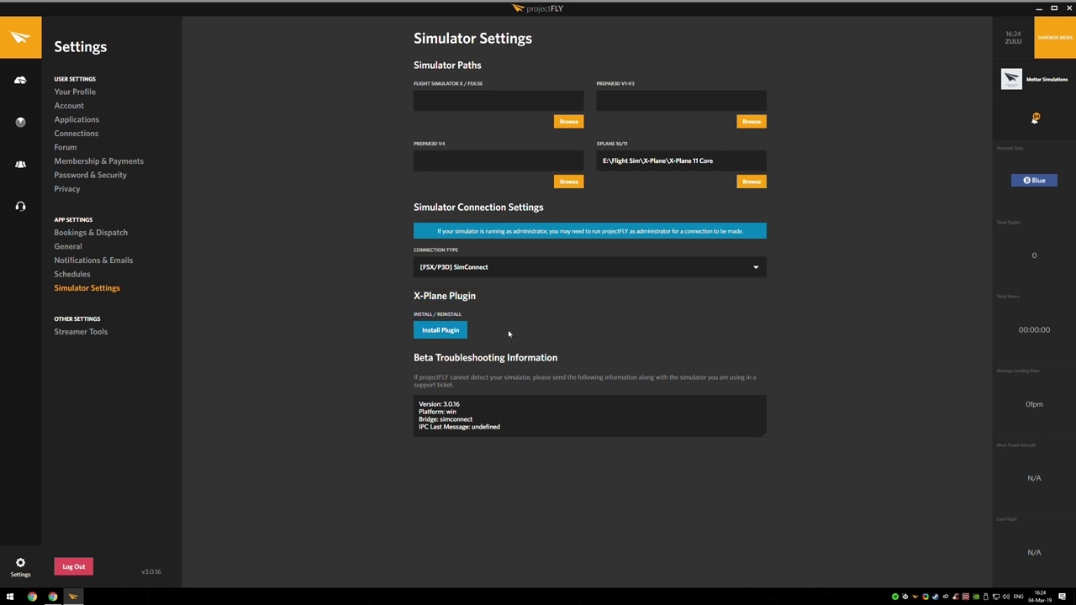
click(433, 333)
Open the Streamer Tools overlay settings, showing Roboto font, Regular size and goals Disabled.
click(81, 331)
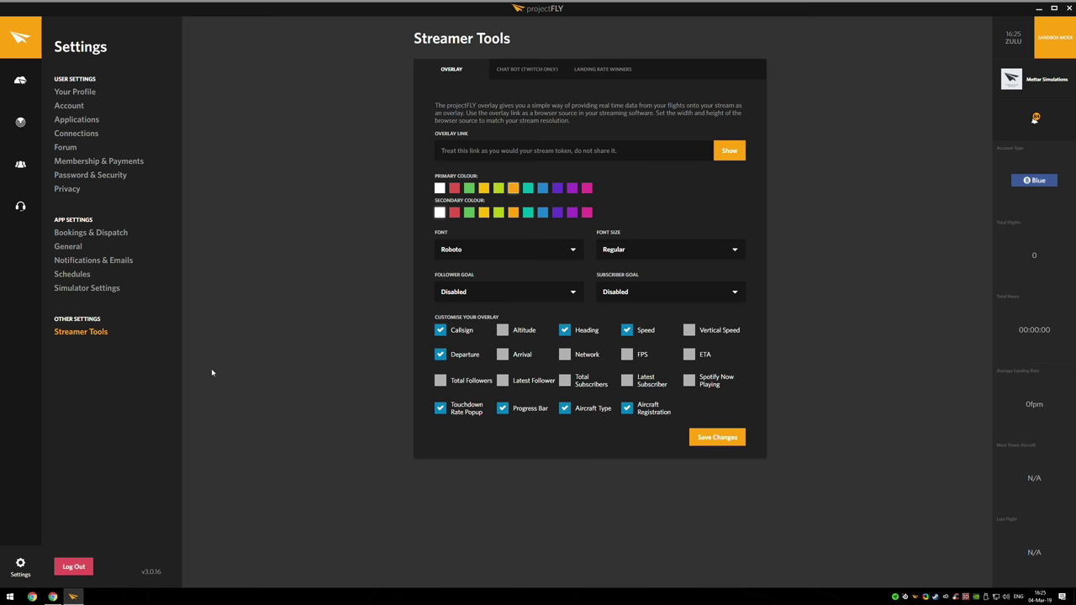
Open My Tickets from Support and view the Open and Closed Tickets lists.
click(20, 206)
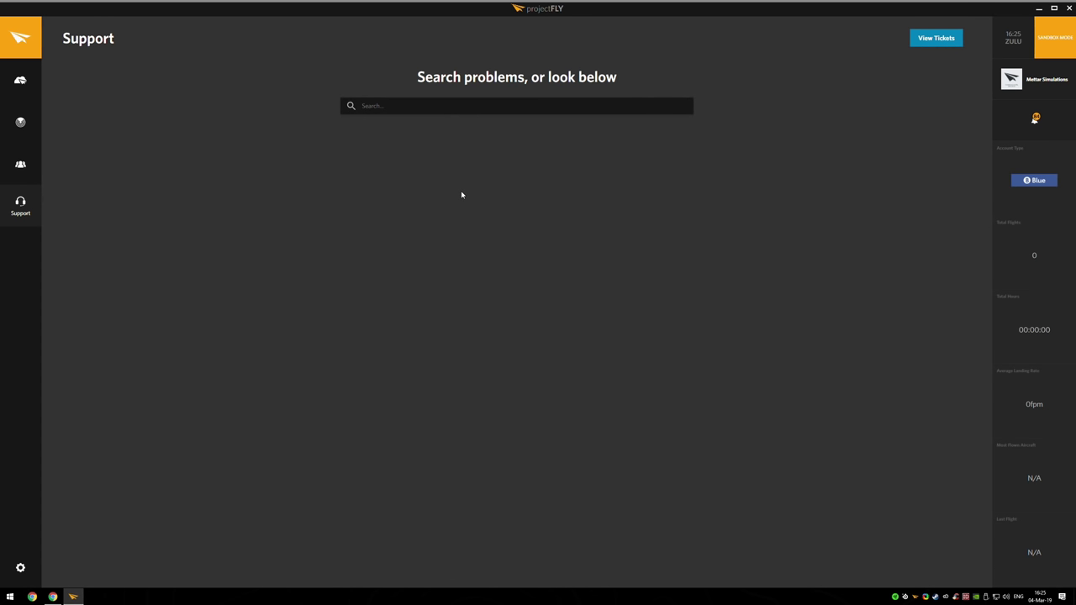
mouse_move(41, 211)
click(75, 213)
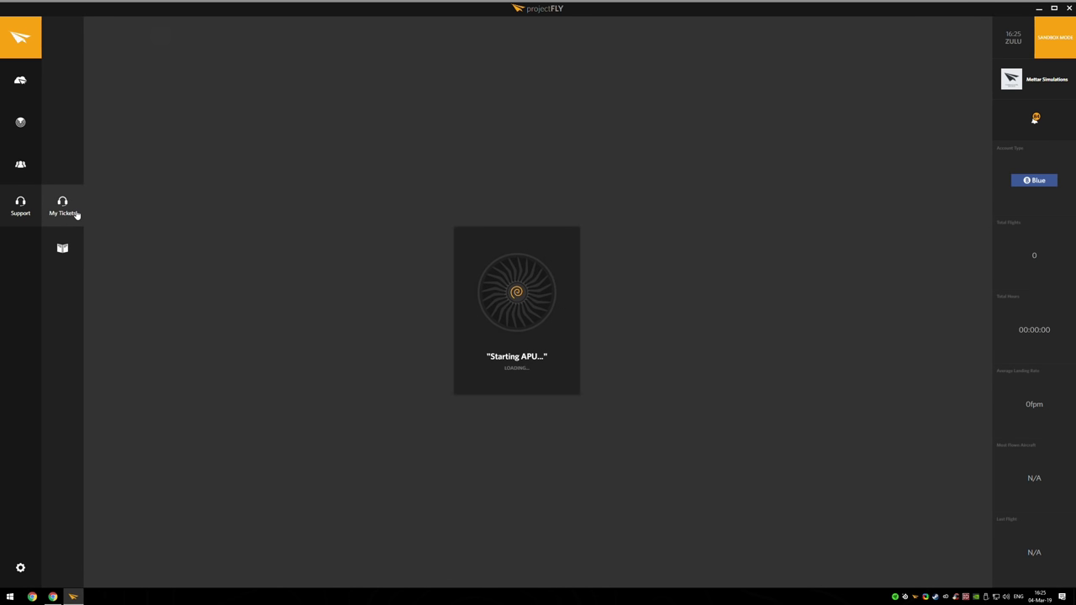
click(20, 206)
click(935, 39)
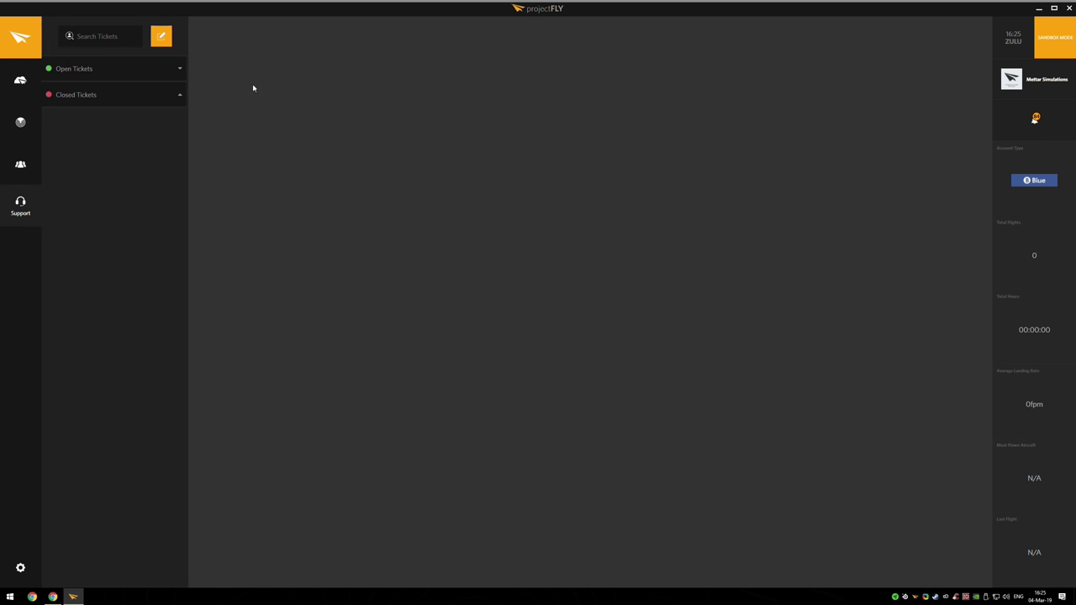
Start a new support ticket, then discard the Create Ticket form without sending.
click(161, 38)
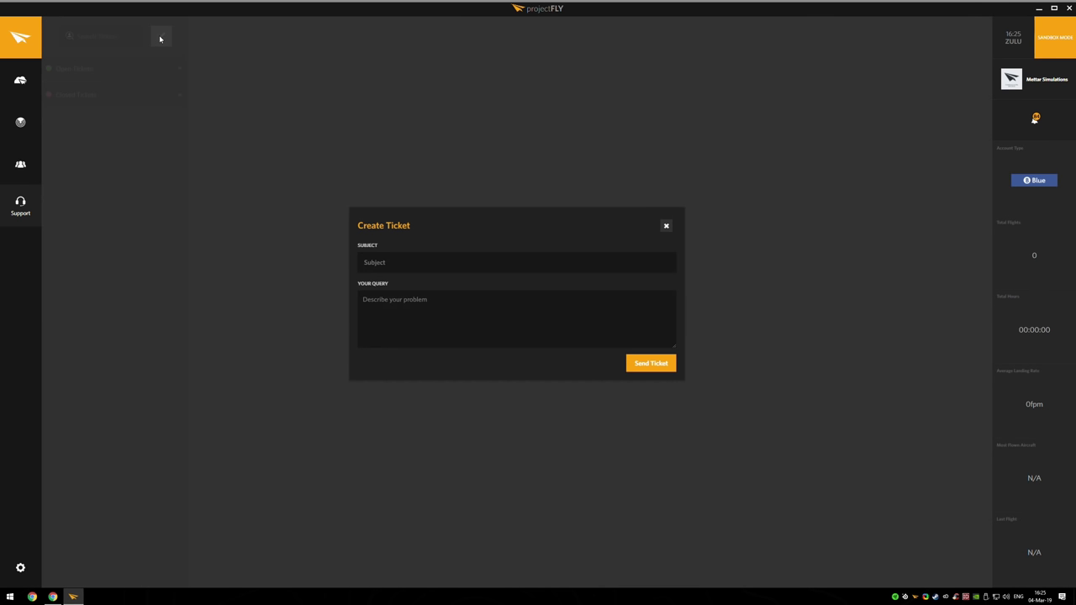
click(396, 312)
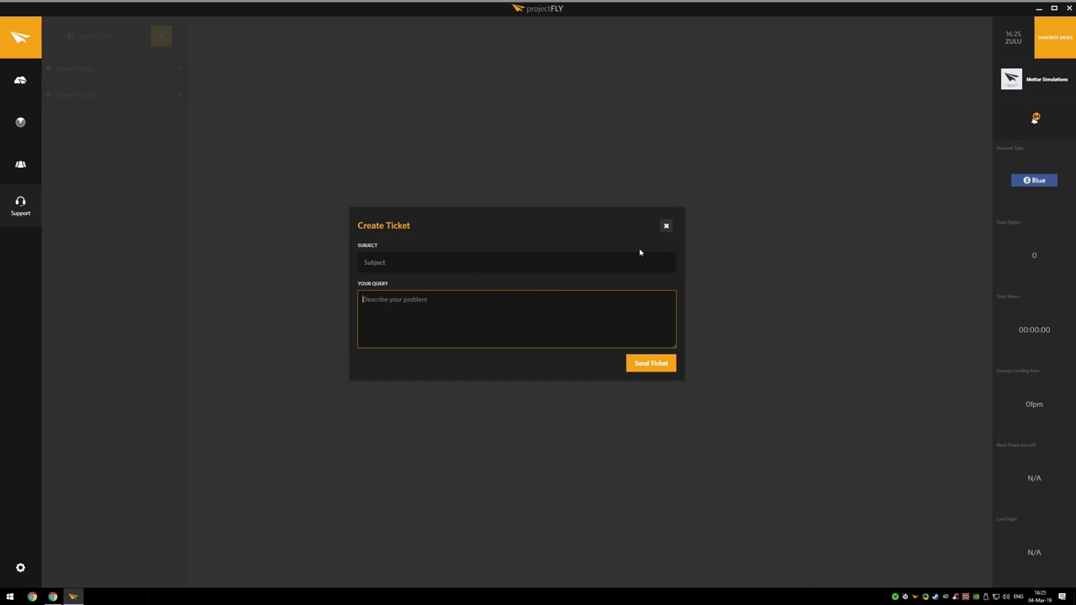
click(666, 227)
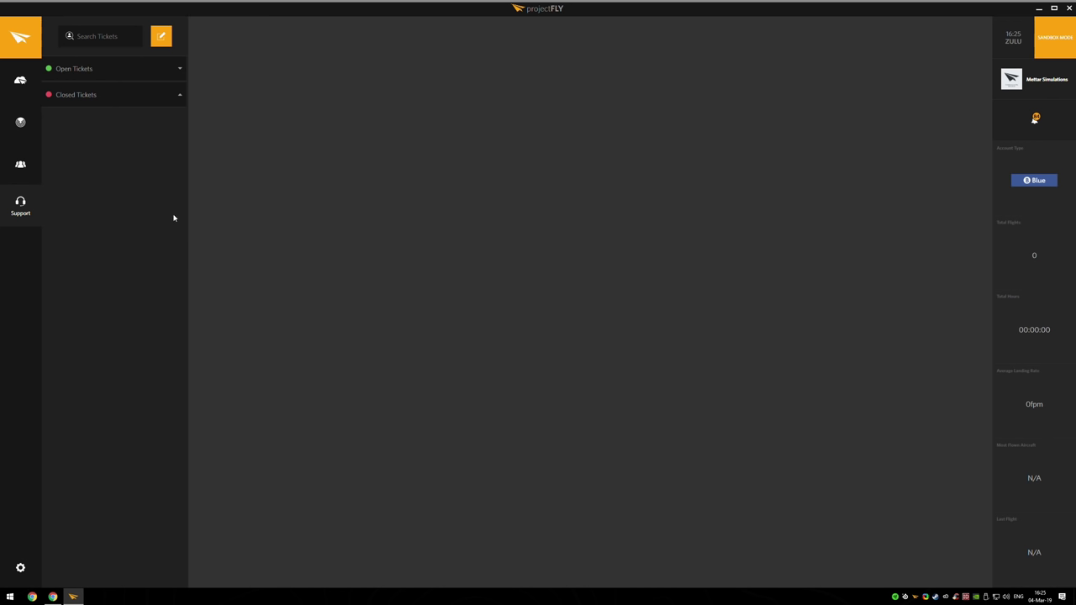
Return to the Knowledgebase search page and briefly check the friend-request notifications.
mouse_move(22, 212)
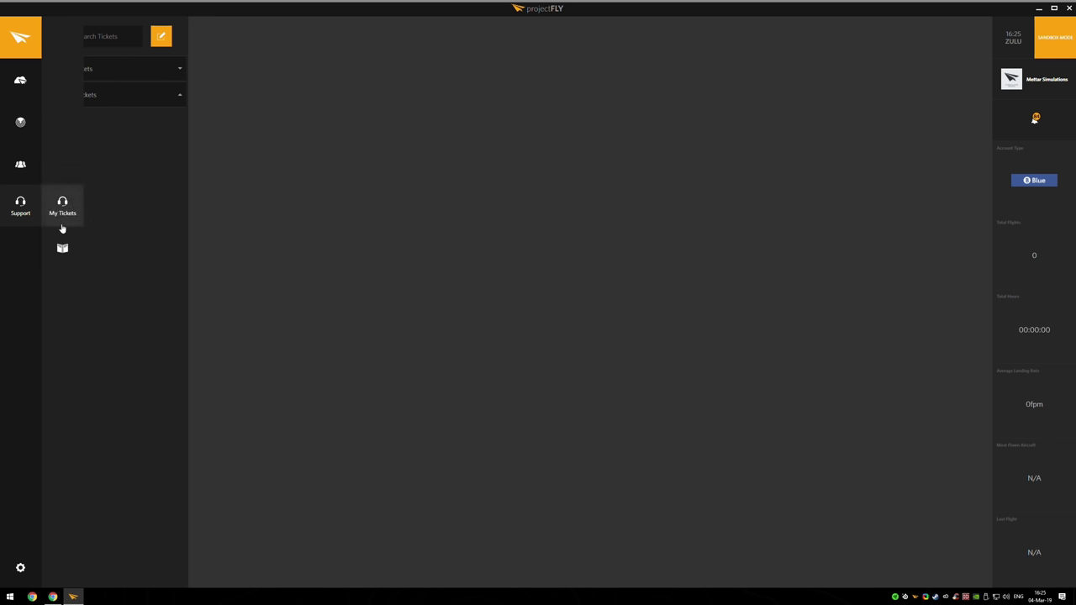
click(68, 249)
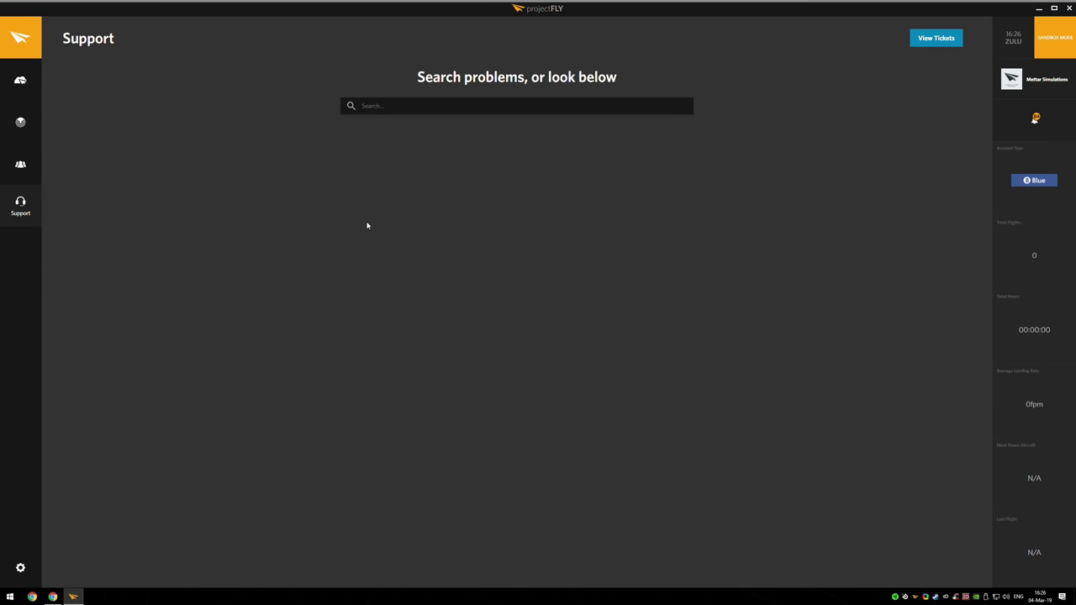
click(1035, 118)
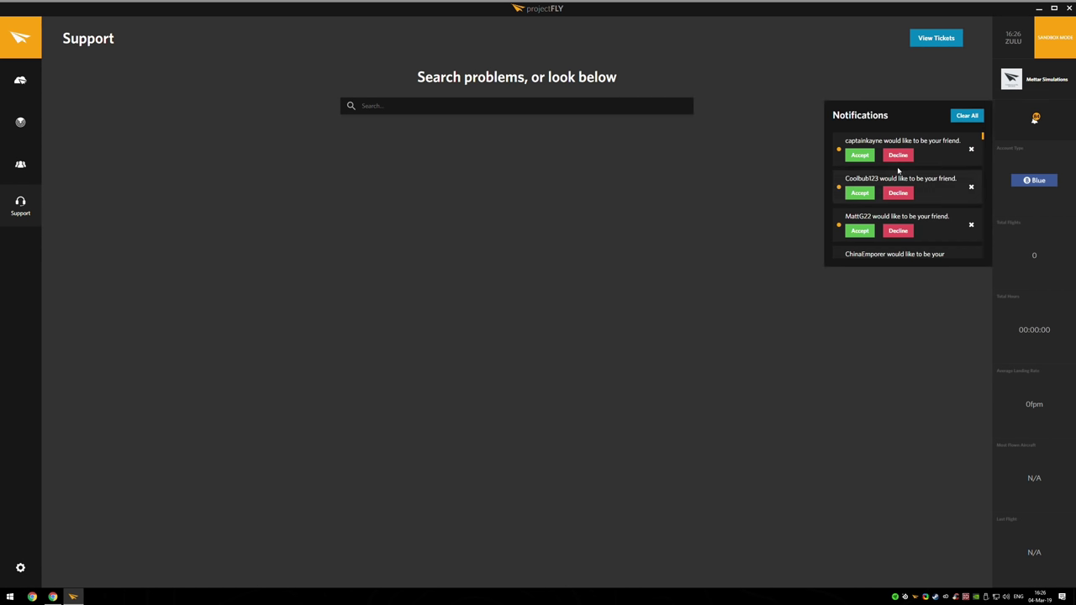
click(1057, 123)
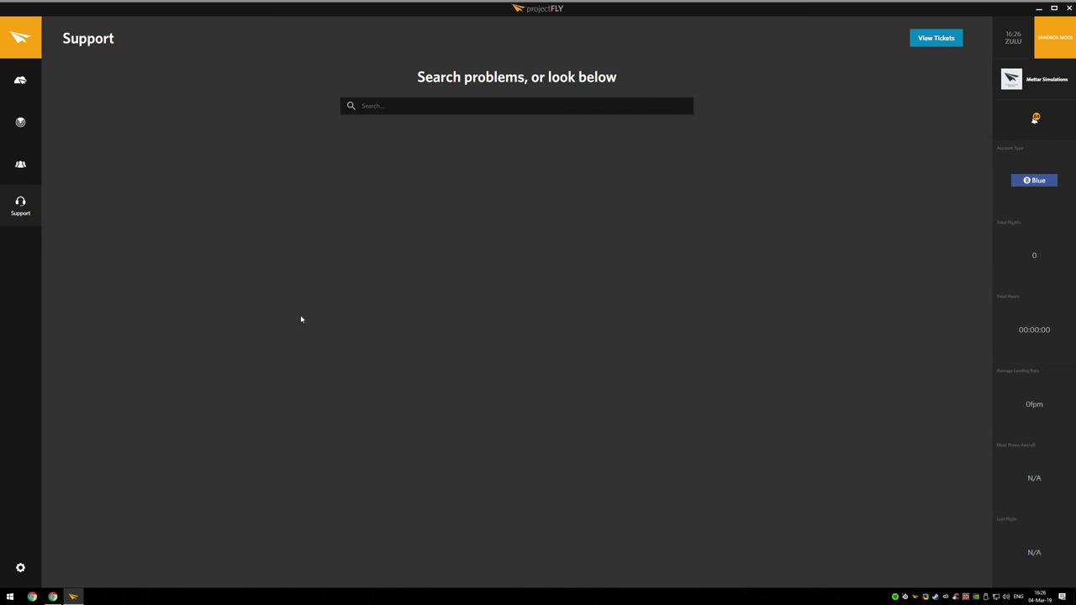
Open the Community forums and browse categories like News & Announcements and Client Support.
click(31, 175)
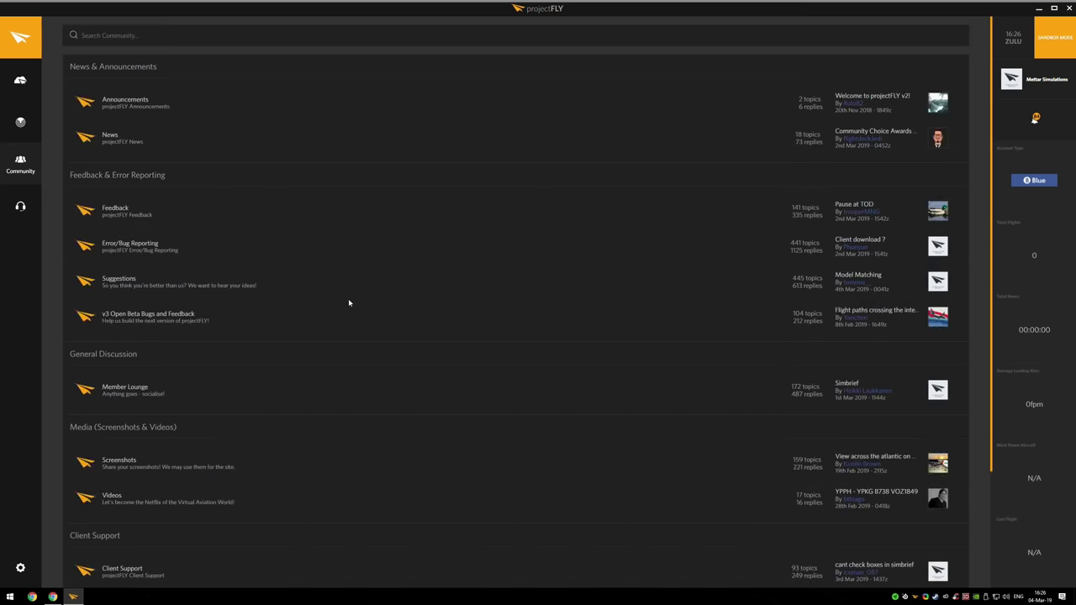
scroll(349, 303, down, 3)
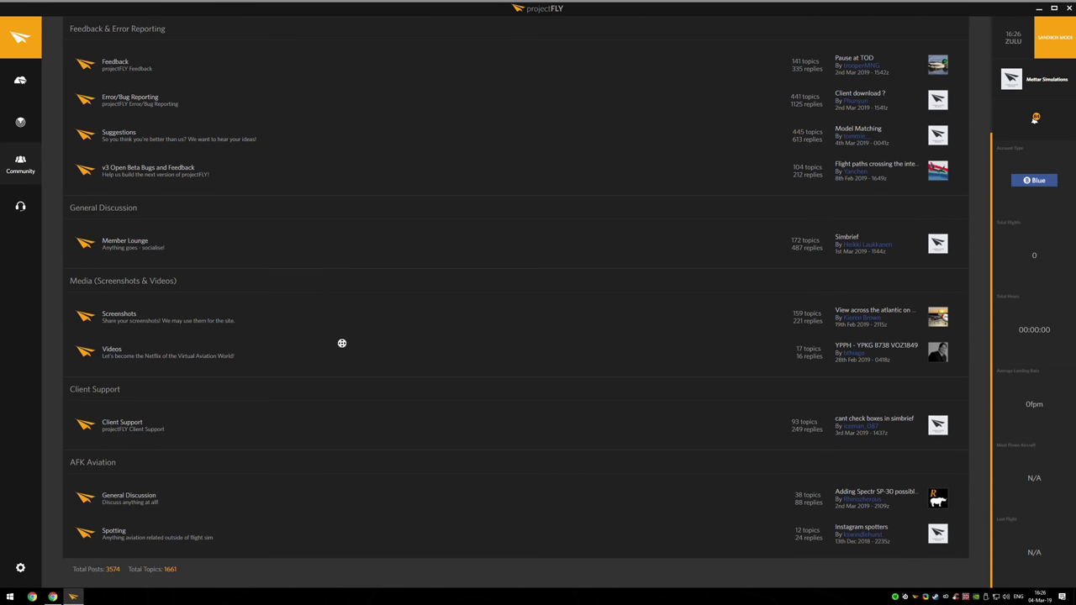
scroll(343, 336, up, 3)
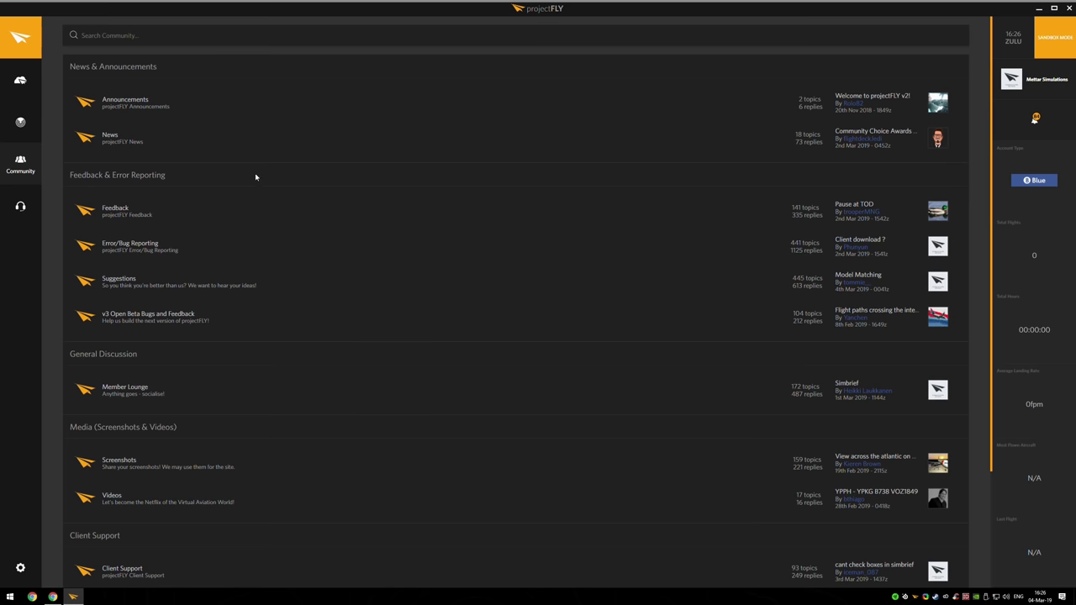
scroll(298, 281, down, 3)
scroll(301, 270, up, 3)
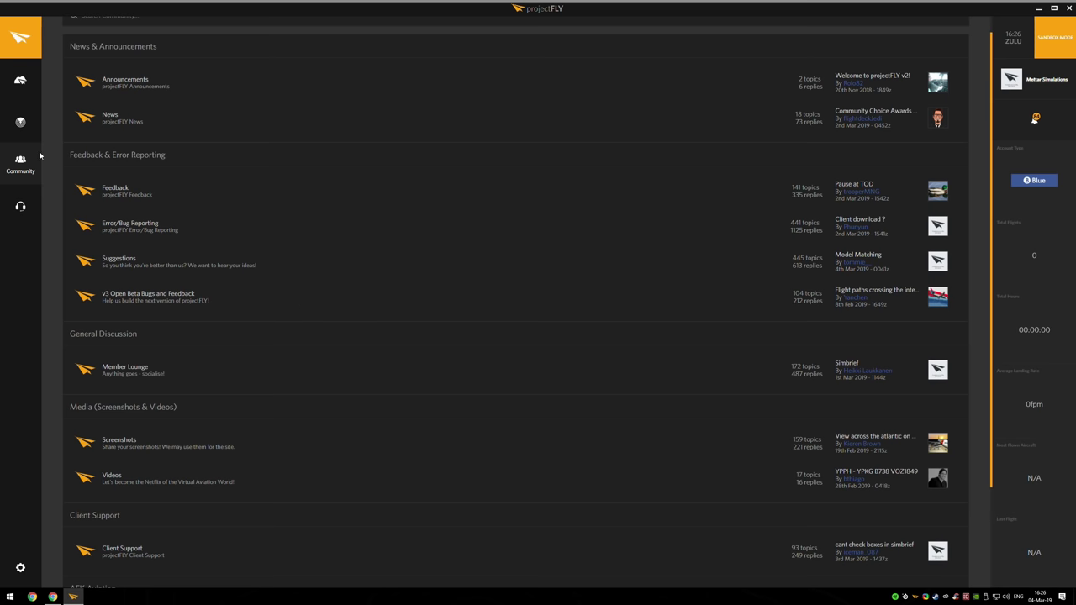
Open the live radar map and zoom out to bring North America into view.
click(20, 120)
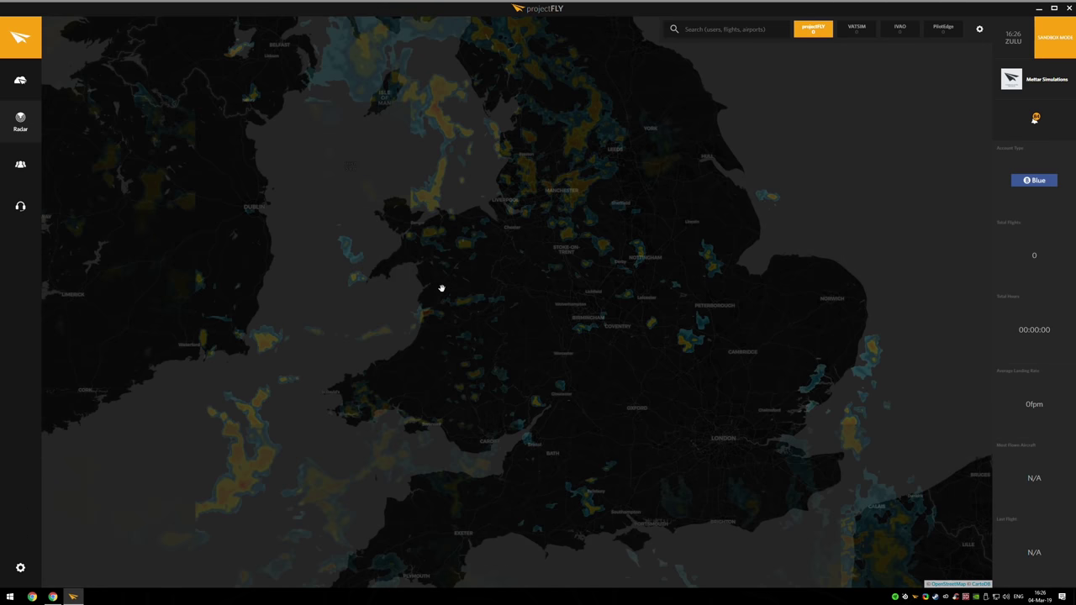
scroll(465, 355, down, 1)
scroll(465, 355, down, 2)
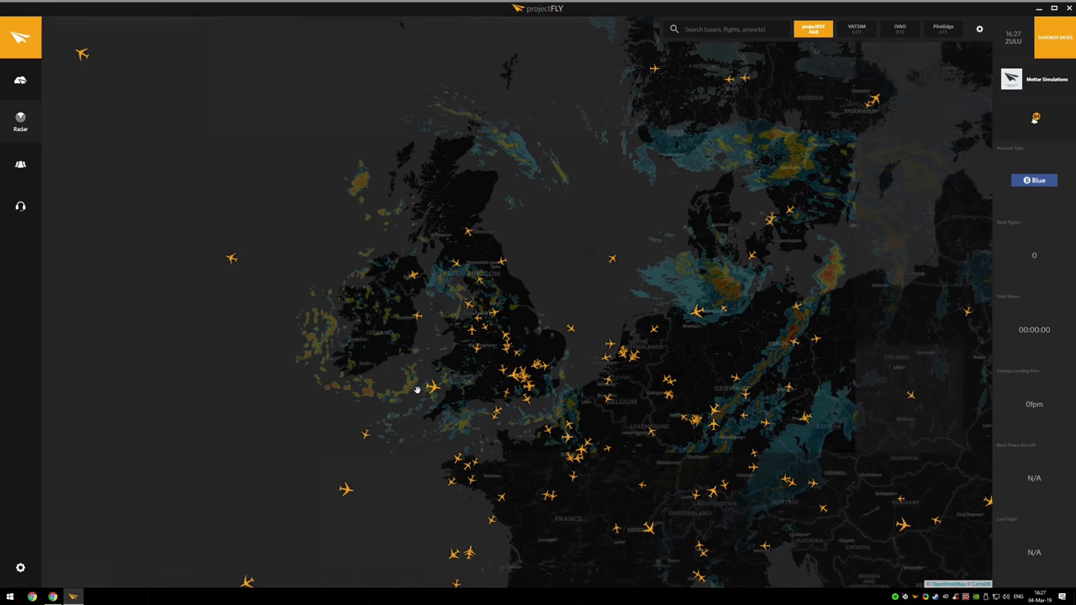
scroll(664, 395, down, 3)
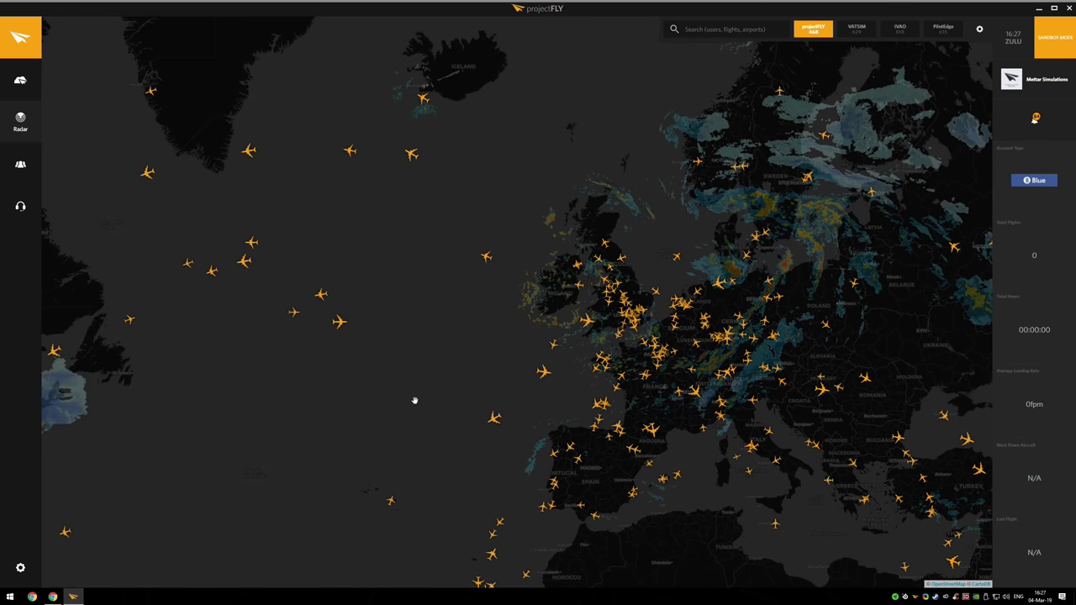
scroll(461, 338, down, 1)
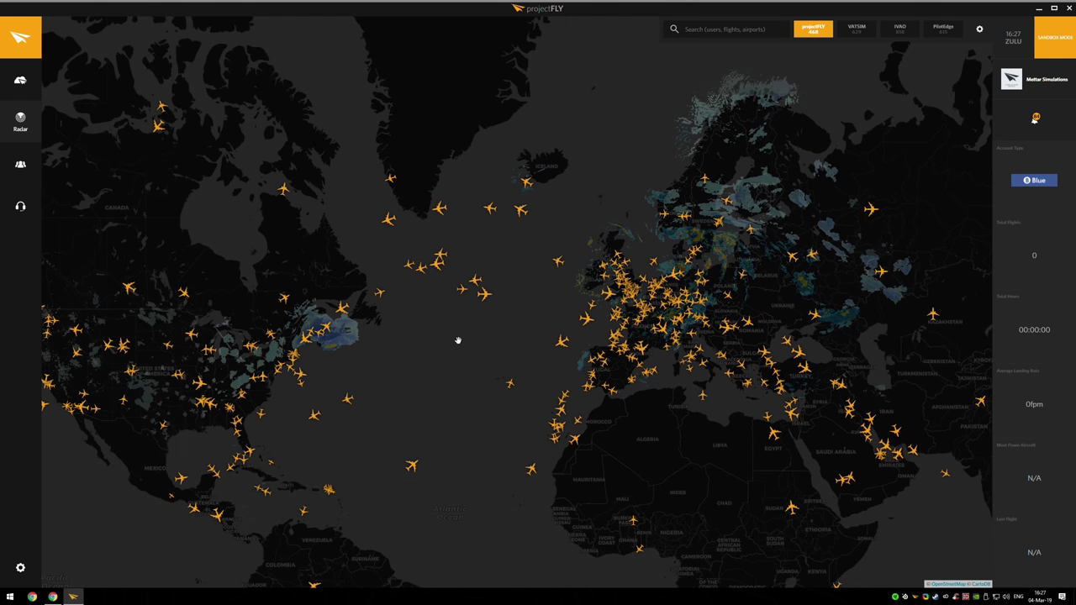
drag(449, 341, 613, 319)
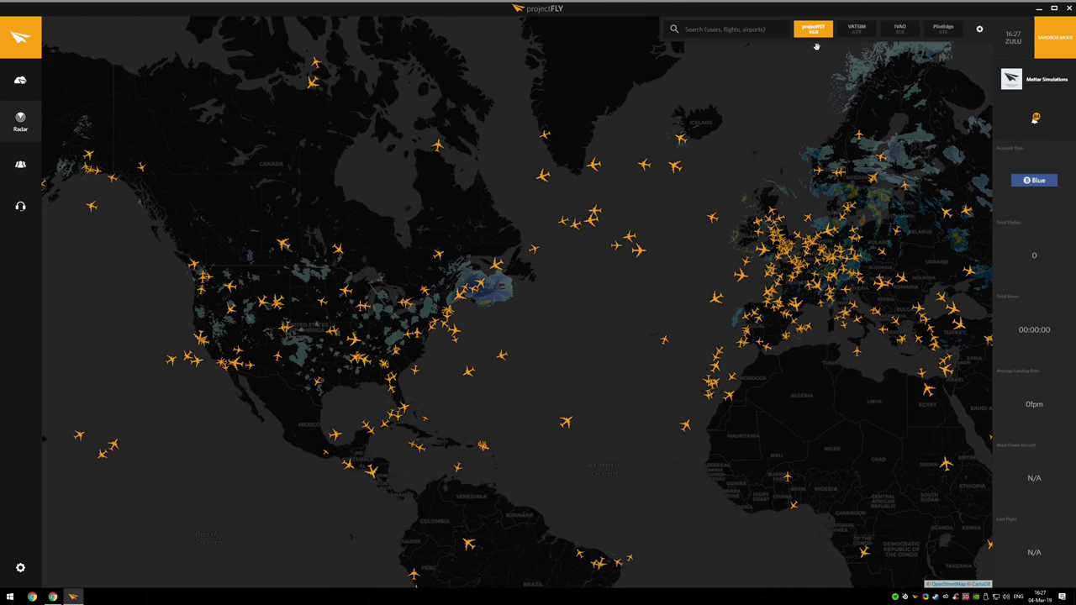
drag(728, 216, 707, 228)
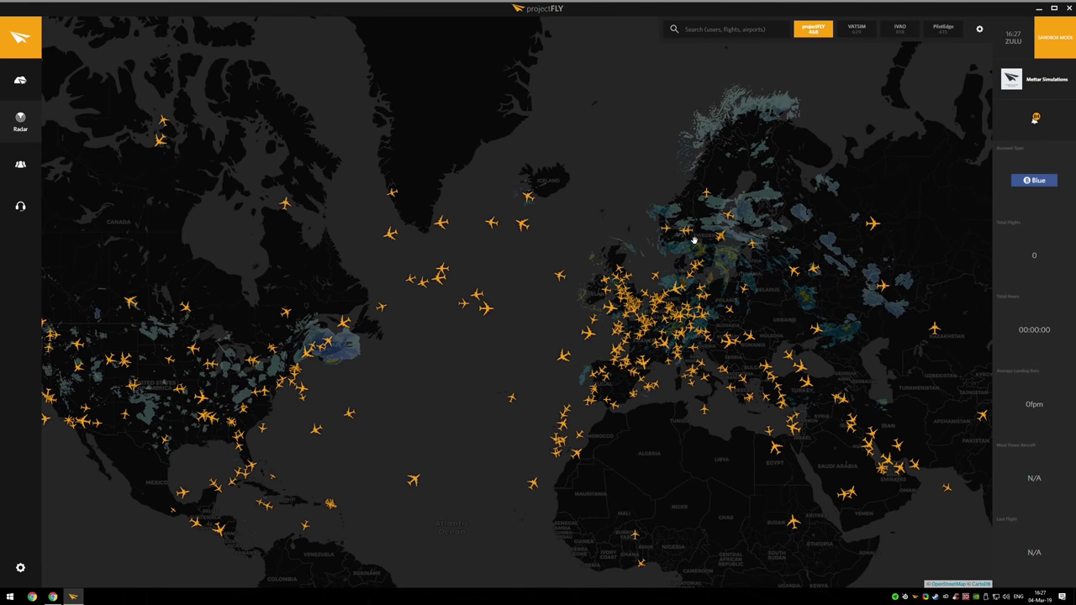
Zoom back in and centre the map over the North Atlantic and northern Europe.
scroll(715, 228, up, 2)
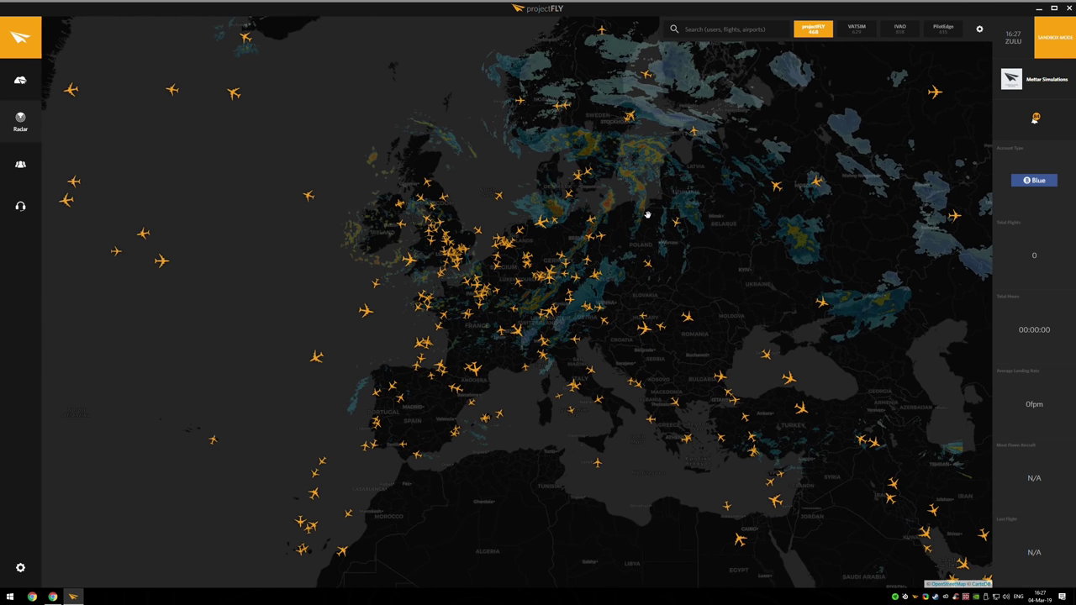
drag(495, 180, 552, 185)
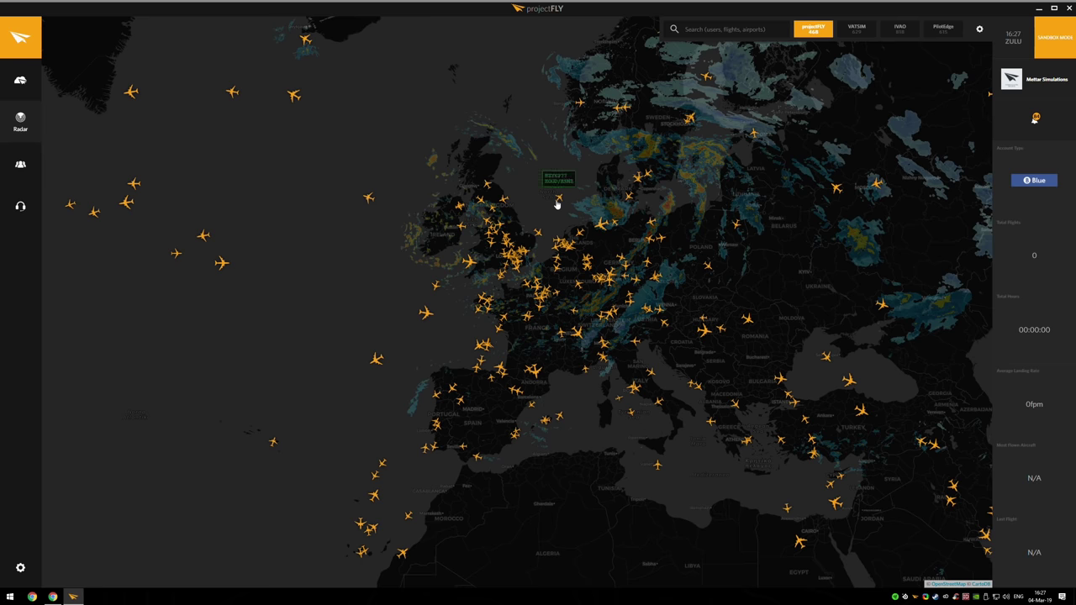
scroll(557, 199, up, 1)
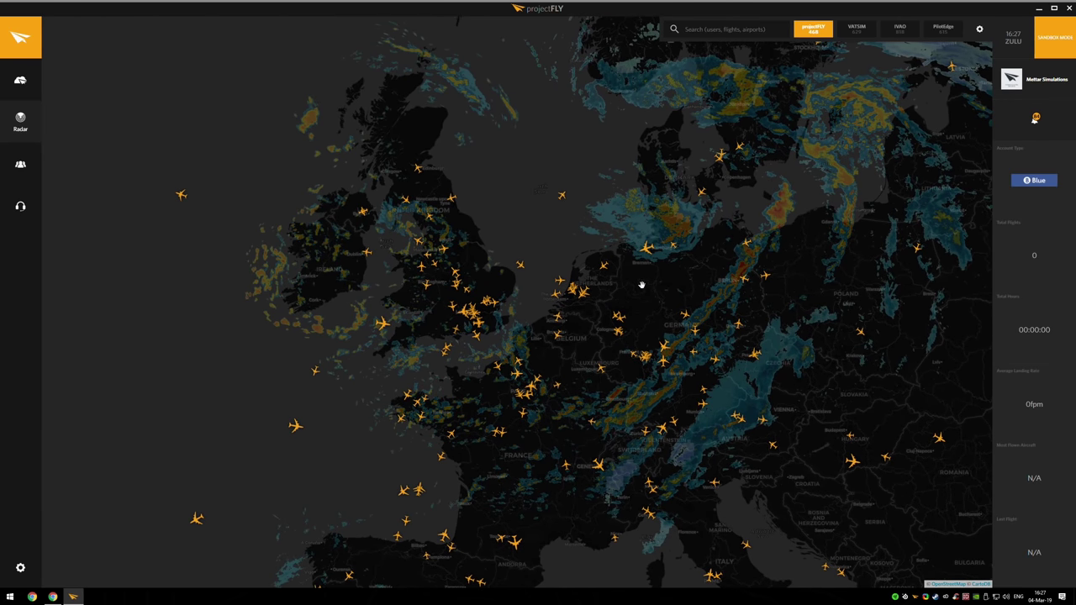
drag(638, 278, 690, 266)
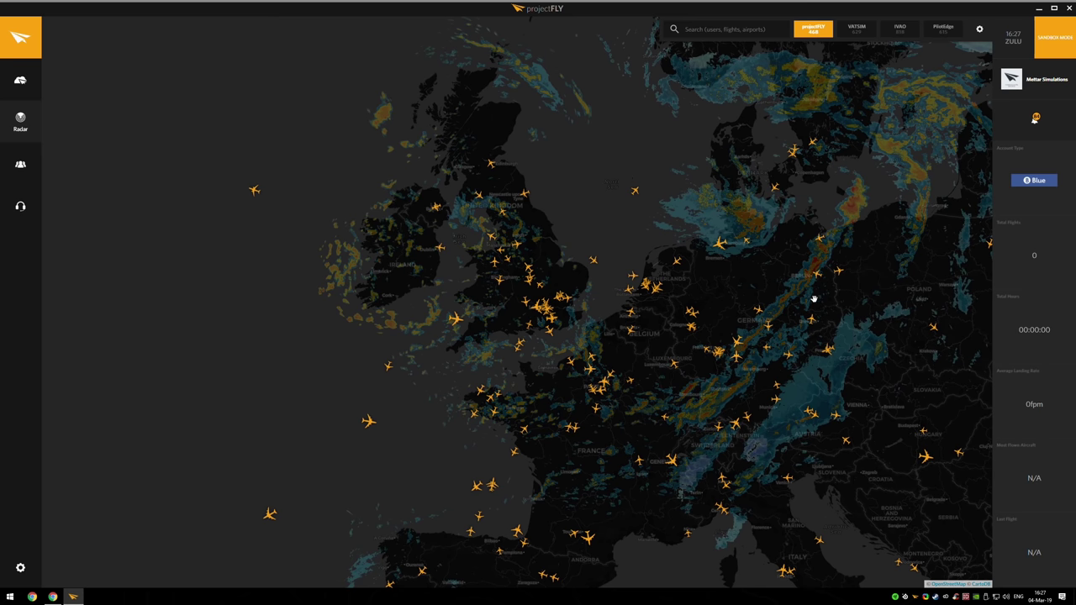
scroll(813, 300, down, 1)
scroll(690, 357, down, 1)
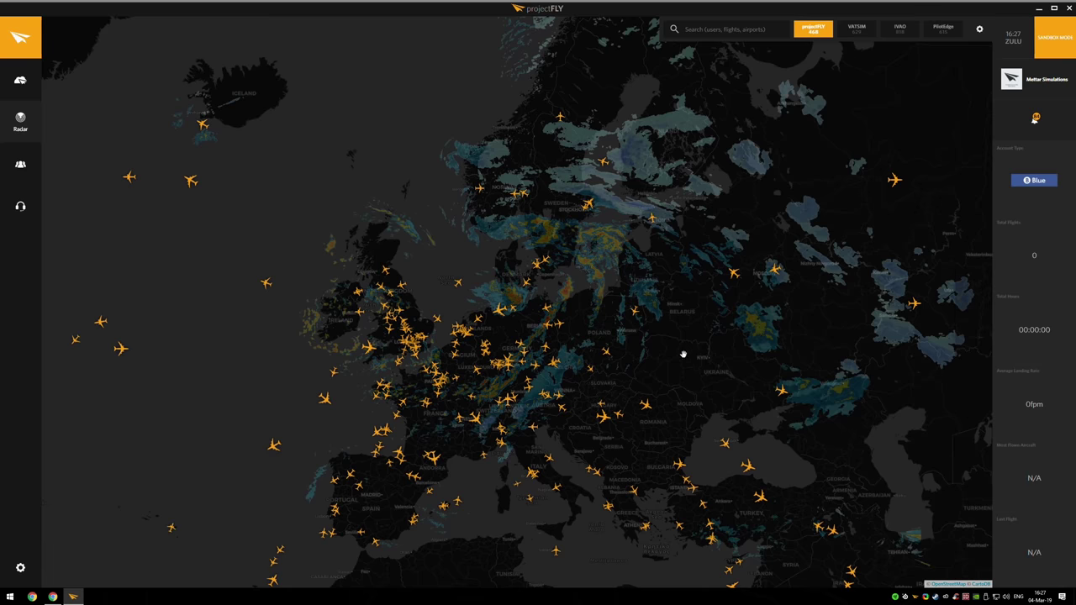
scroll(690, 357, down, 2)
scroll(509, 378, up, 2)
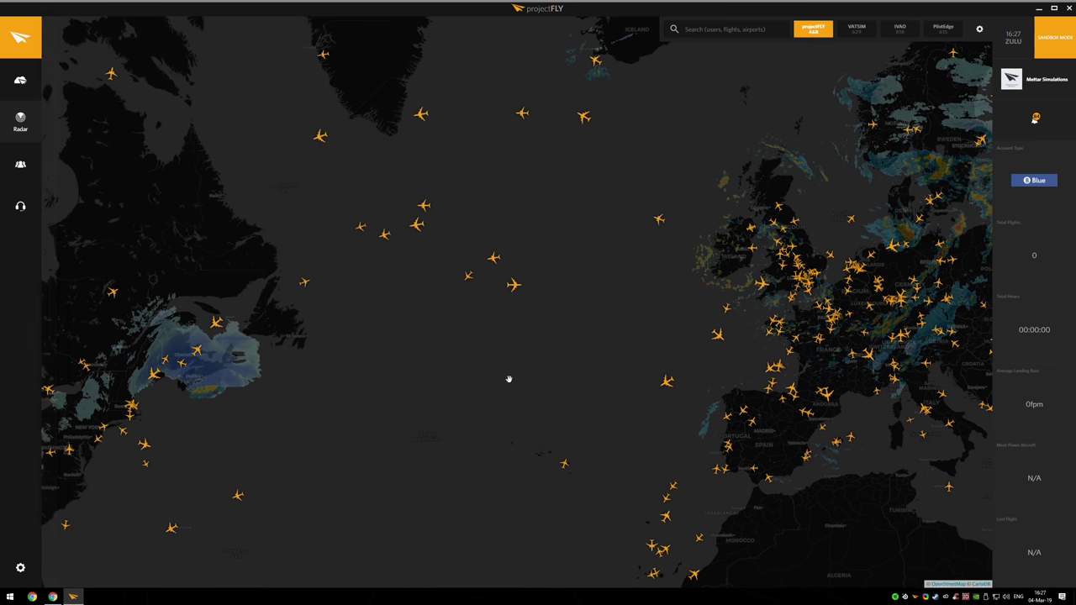
Inspect the details and routes of flights DLH401 and BAW04A.
click(514, 286)
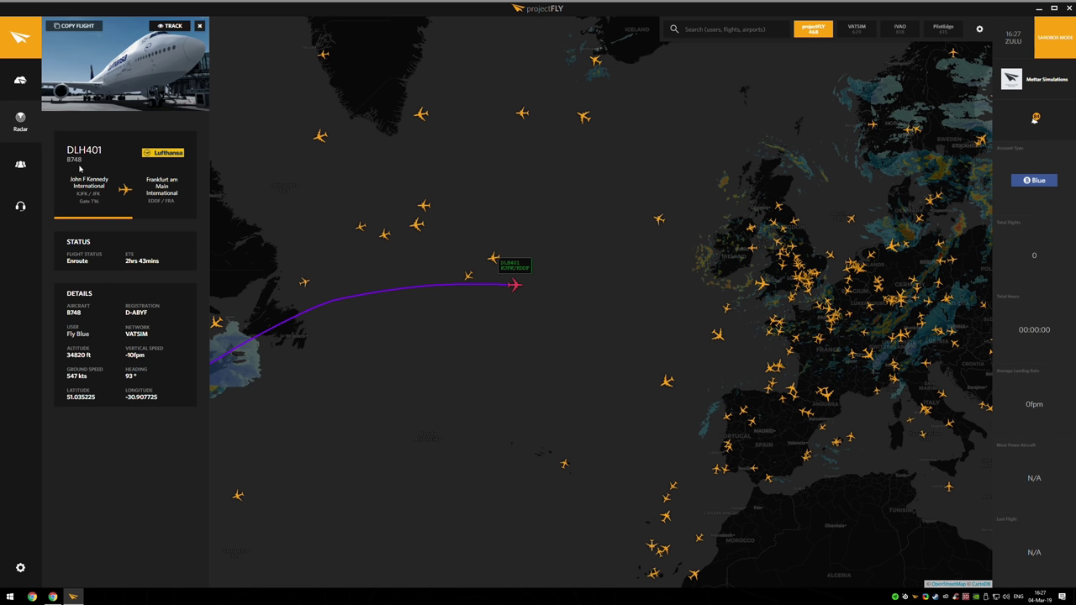
drag(124, 269, 167, 265)
click(168, 266)
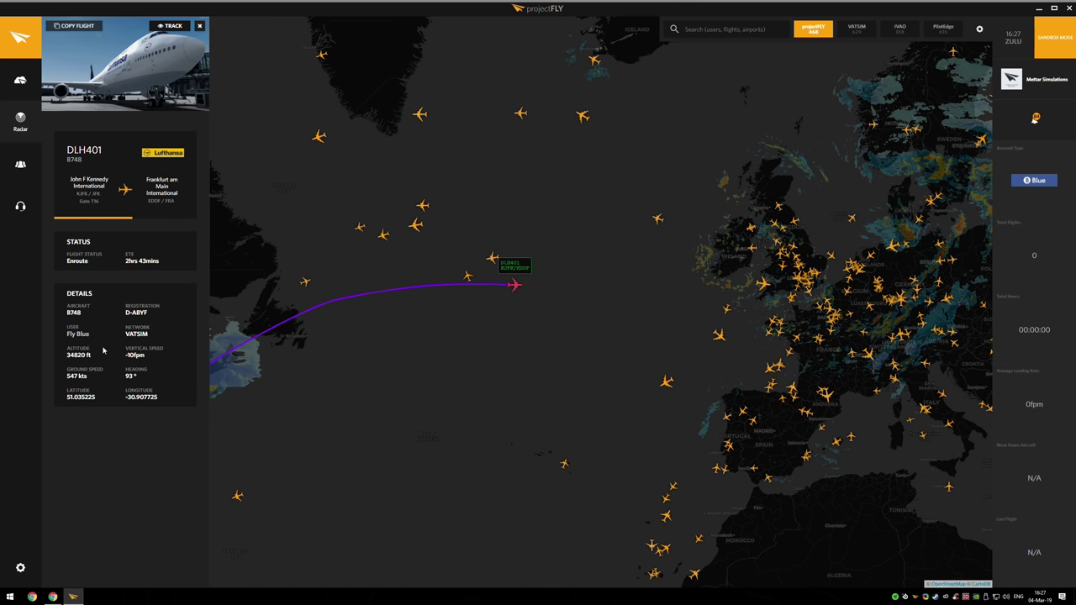
click(492, 259)
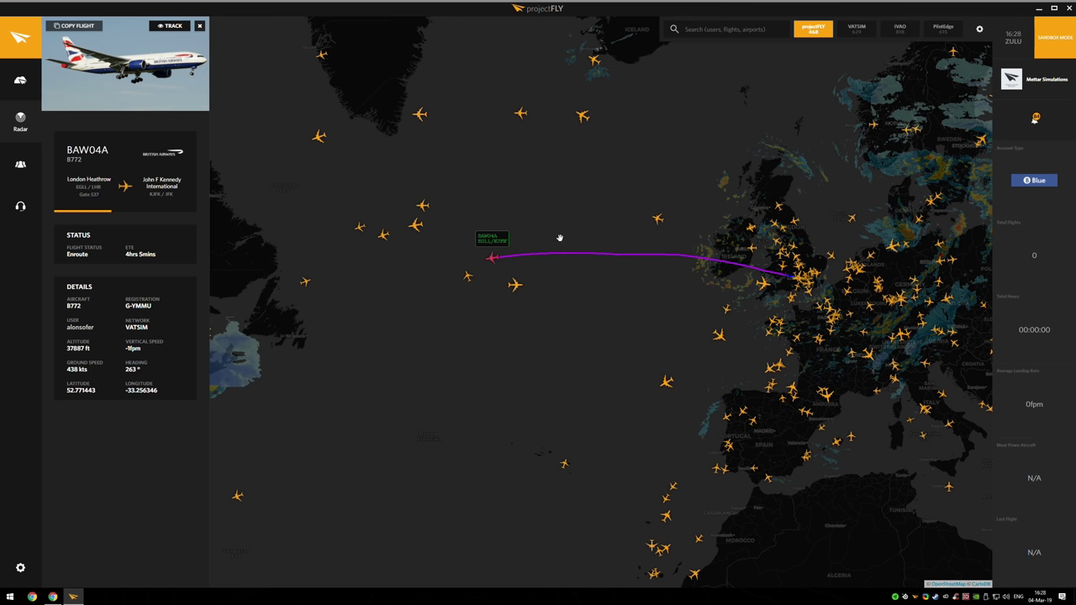
Inspect flights BAW219, both DLH470 flights, BAW175 and BAW67V.
drag(559, 238, 606, 271)
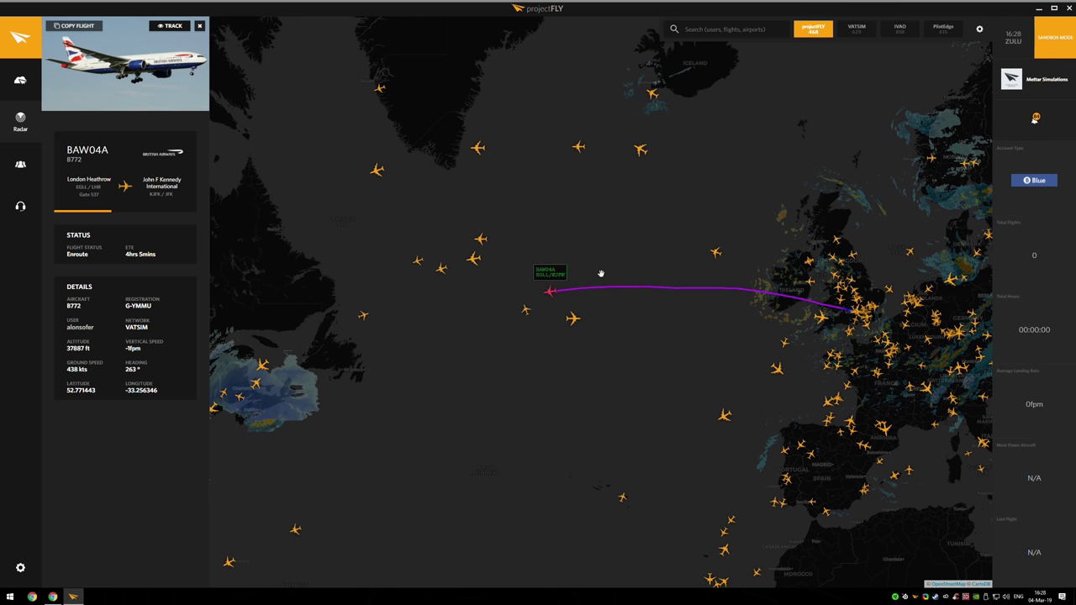
click(639, 151)
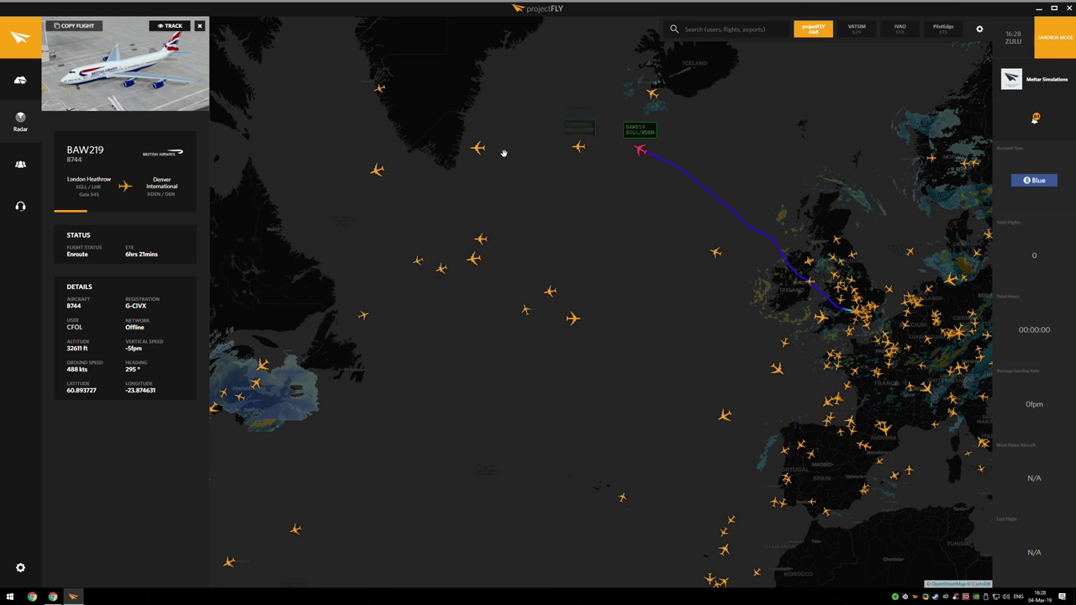
click(477, 149)
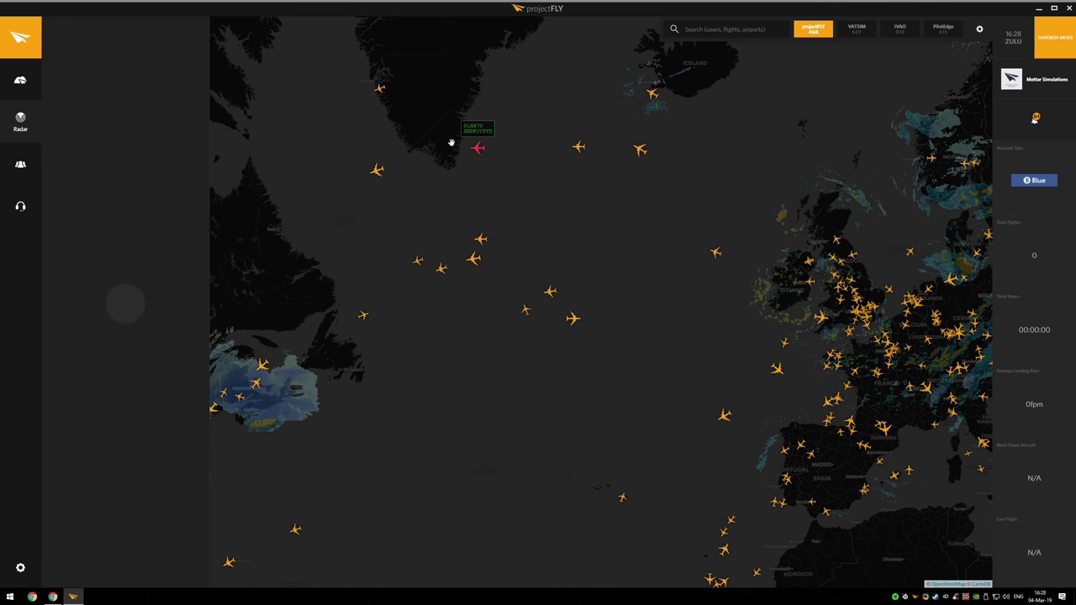
click(376, 173)
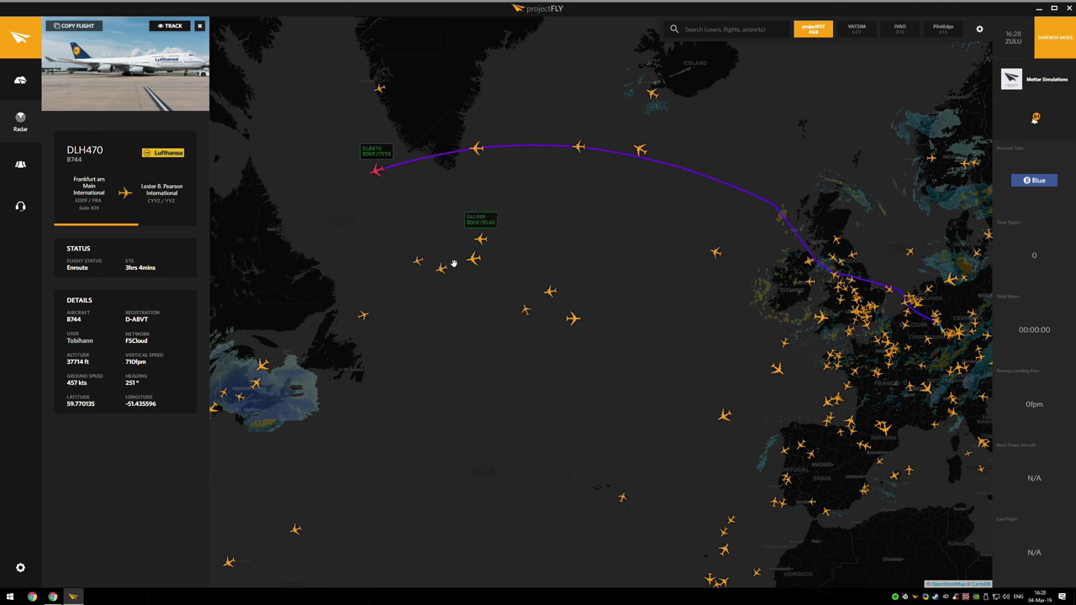
drag(444, 269, 557, 252)
click(423, 303)
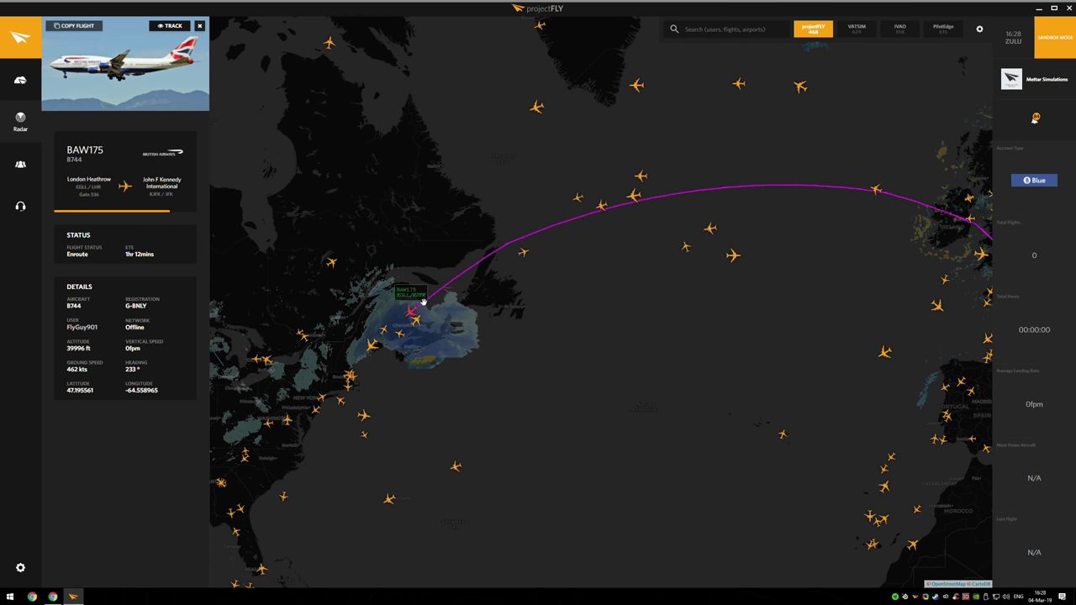
click(372, 348)
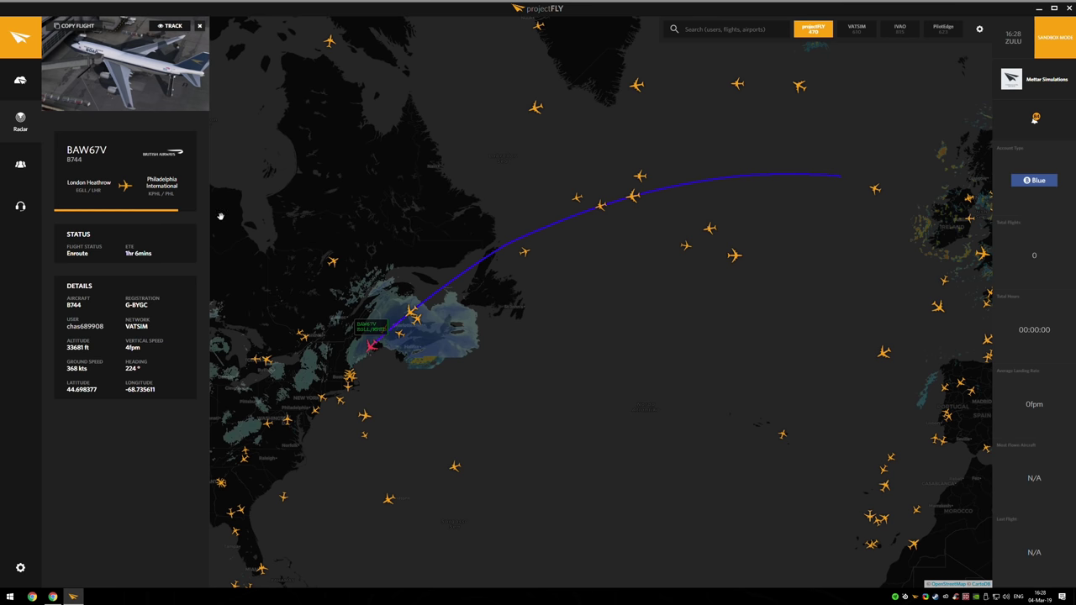
Pan and zoom across the Atlantic to centre the map on Britain.
drag(395, 400, 483, 361)
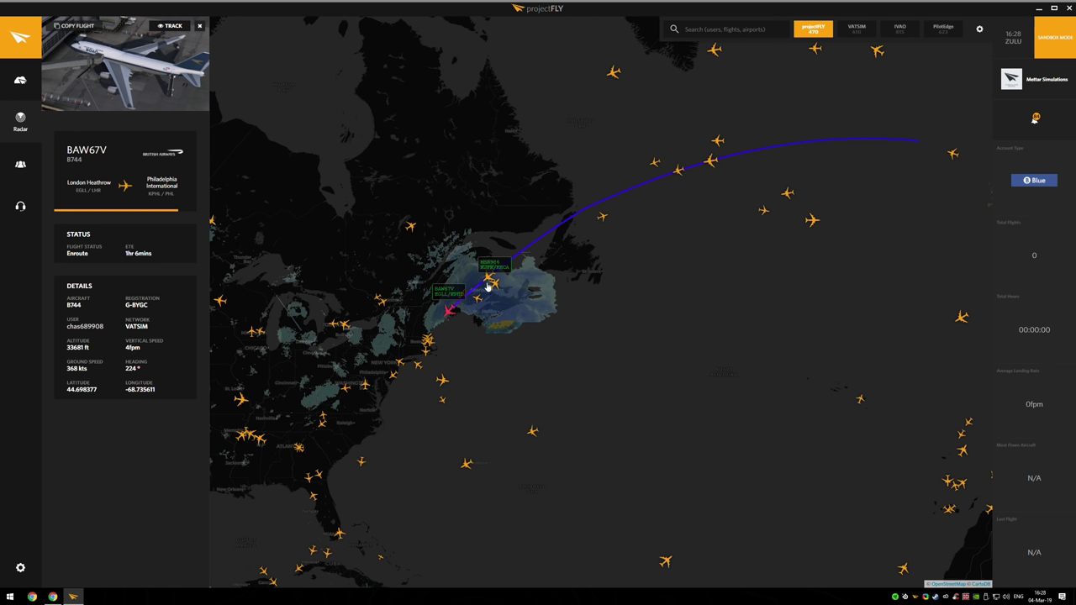
scroll(418, 347, up, 2)
scroll(414, 353, up, 4)
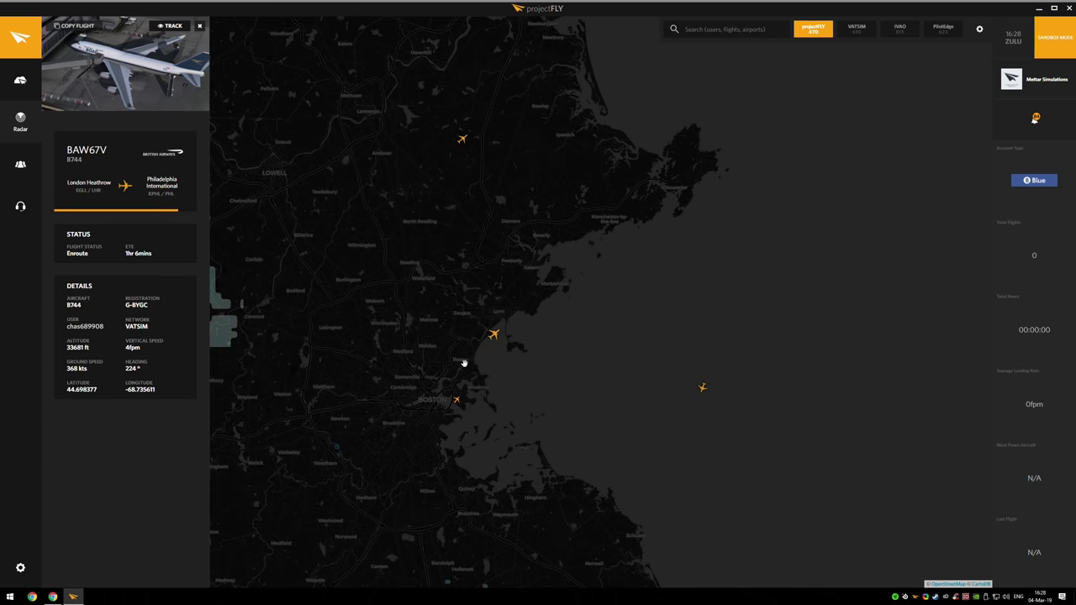
scroll(491, 354, down, 4)
scroll(536, 340, down, 3)
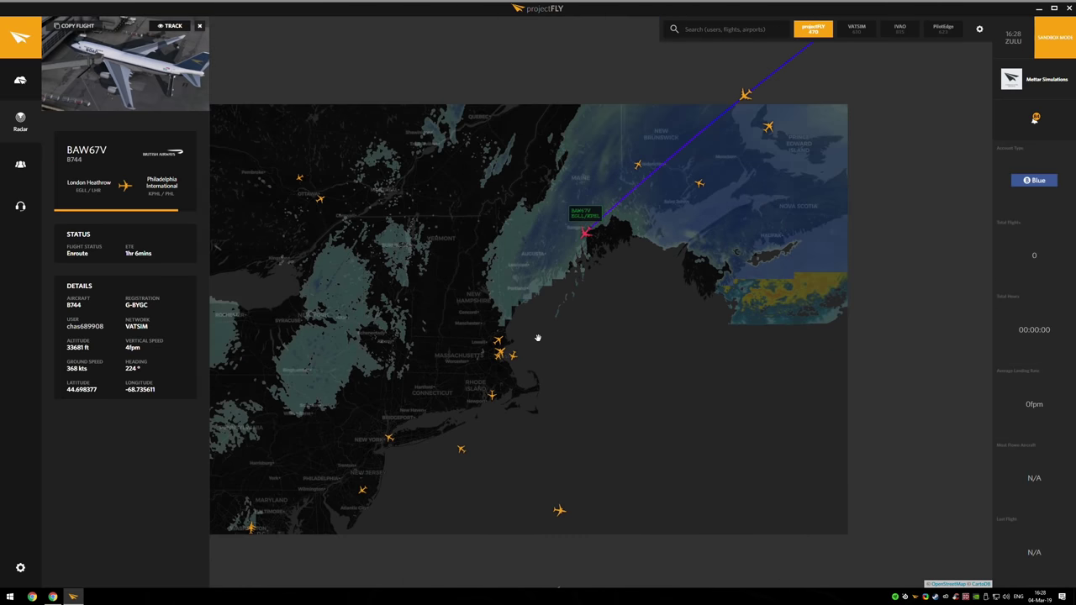
drag(785, 291, 644, 338)
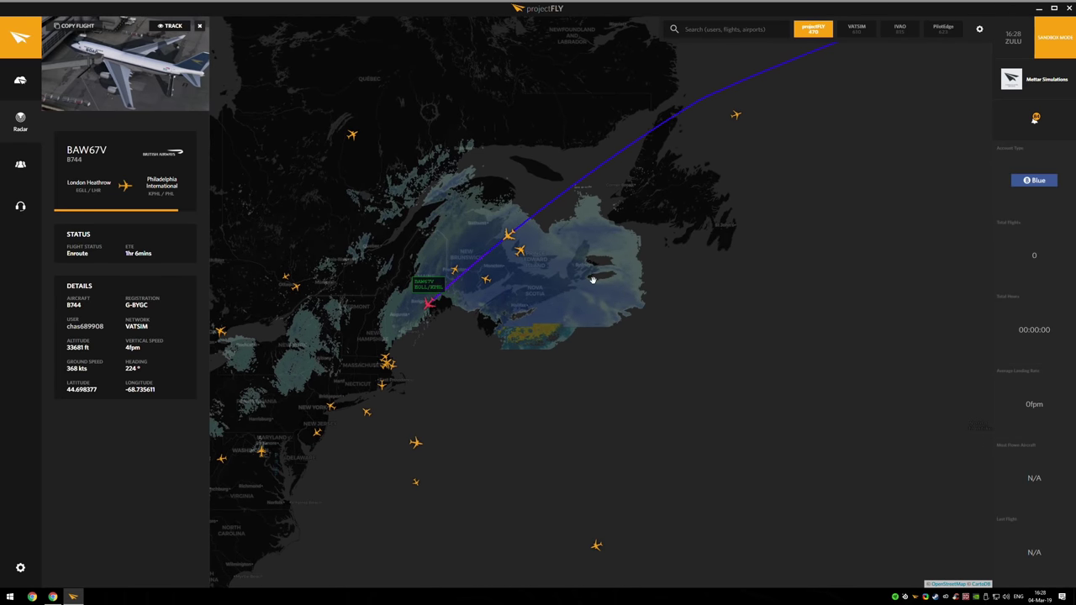
scroll(689, 298, down, 2)
drag(689, 299, 440, 365)
drag(577, 336, 452, 351)
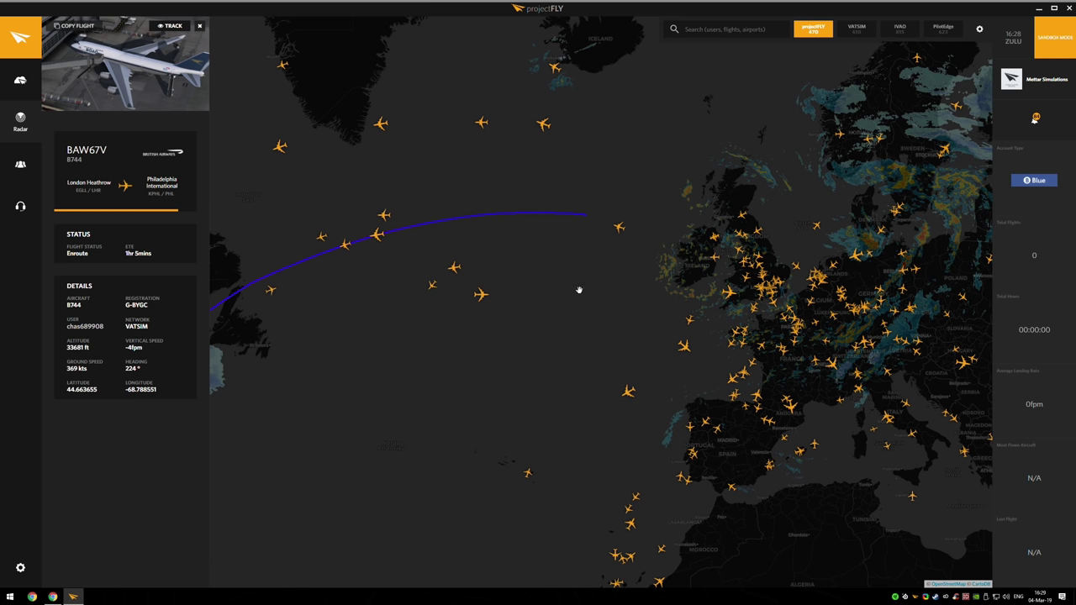
drag(660, 300, 535, 346)
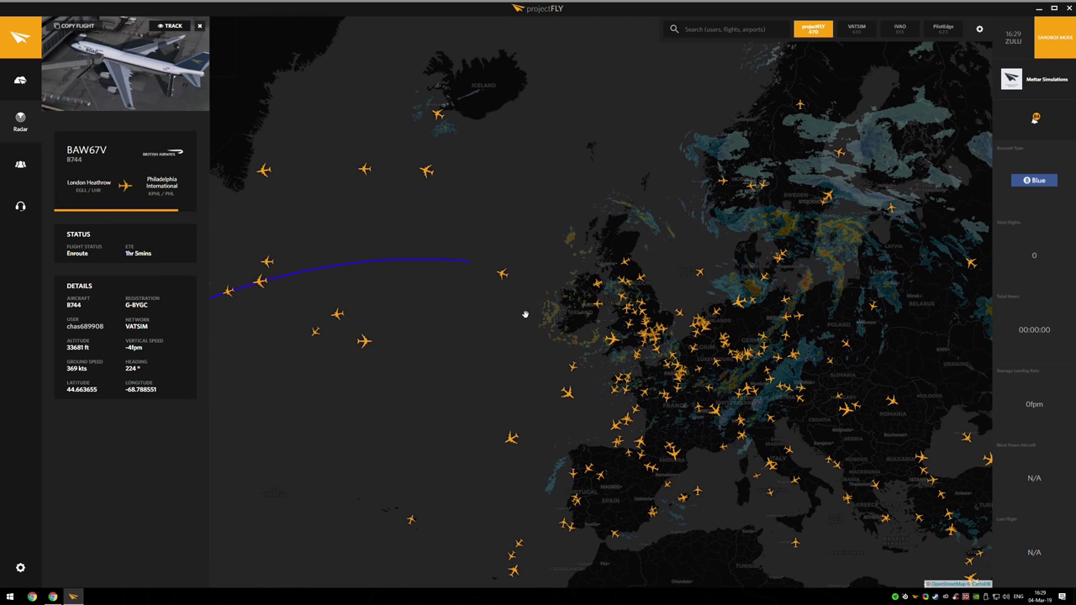
scroll(643, 353, up, 2)
scroll(648, 359, up, 3)
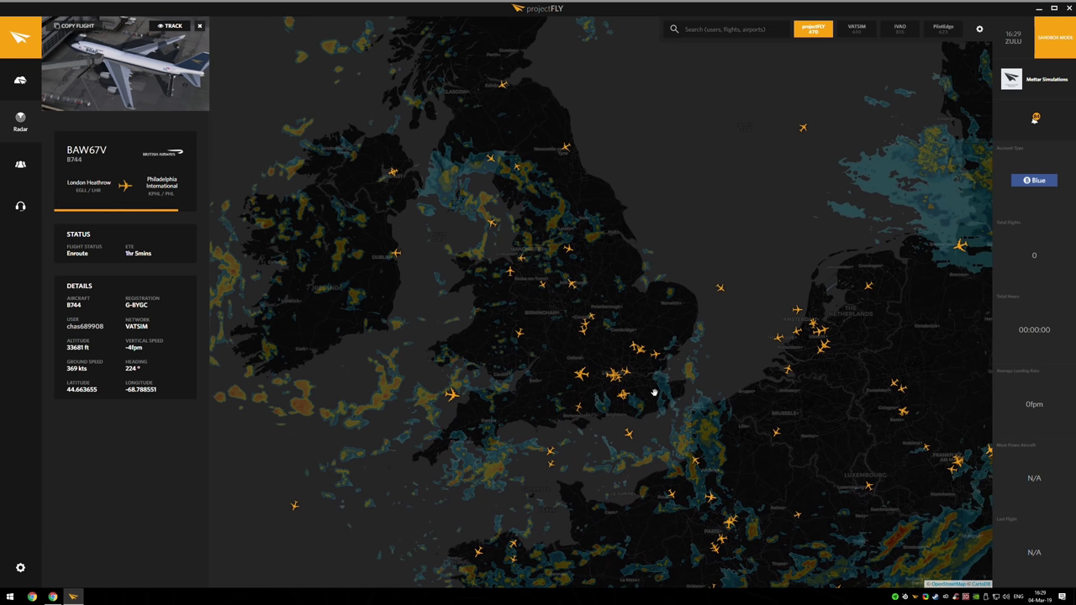
scroll(589, 377, up, 5)
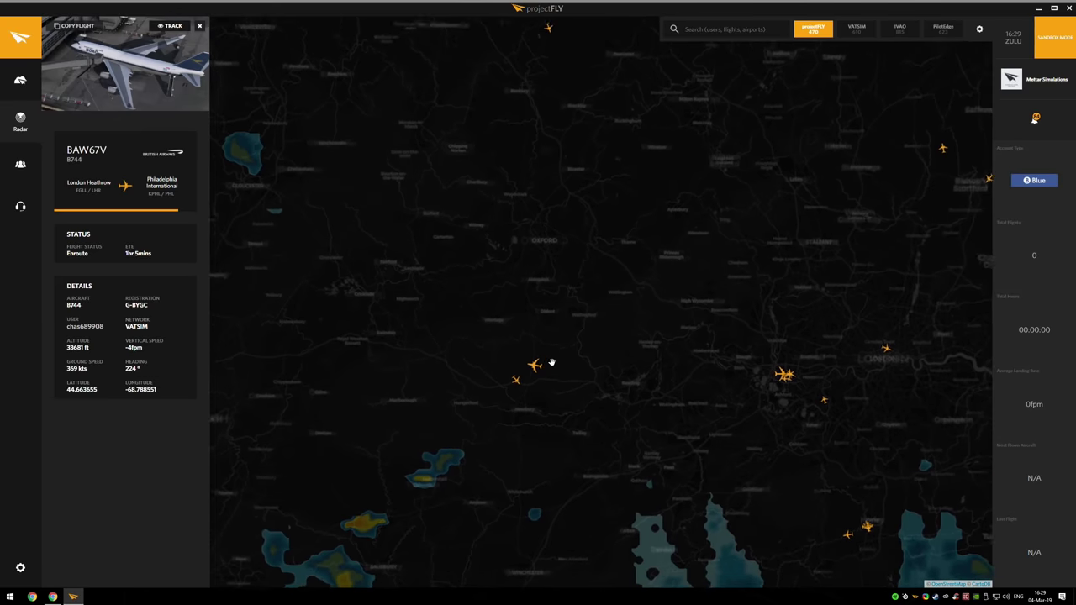
Show LH1100's details: B748 Düsseldorf to JFK at 34012 ft, 6hrs 4mins remaining.
click(535, 364)
scroll(662, 363, down, 1)
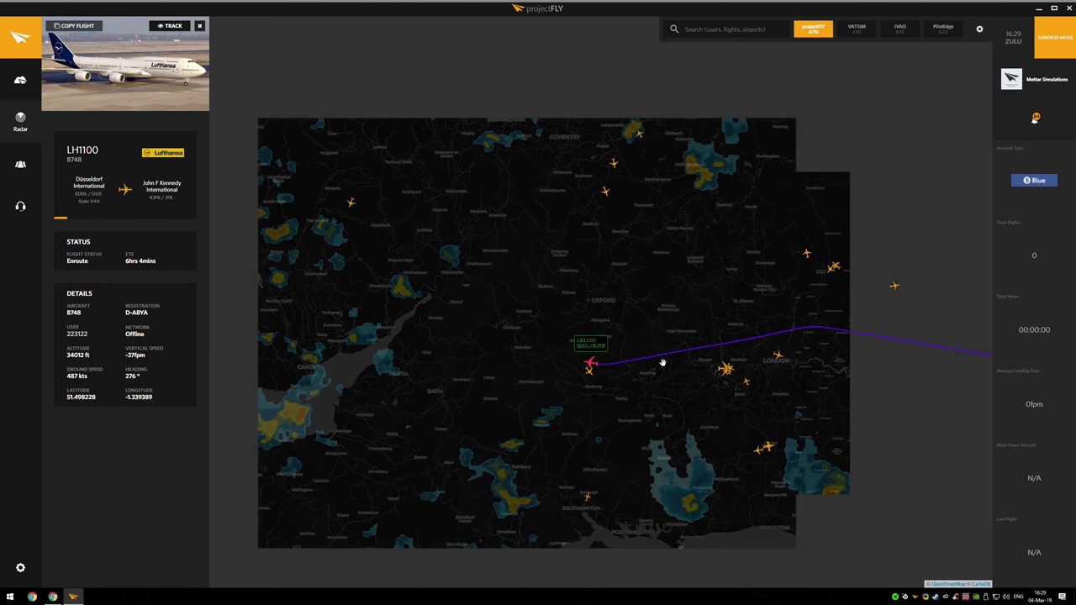
drag(695, 232, 611, 301)
scroll(612, 300, down, 3)
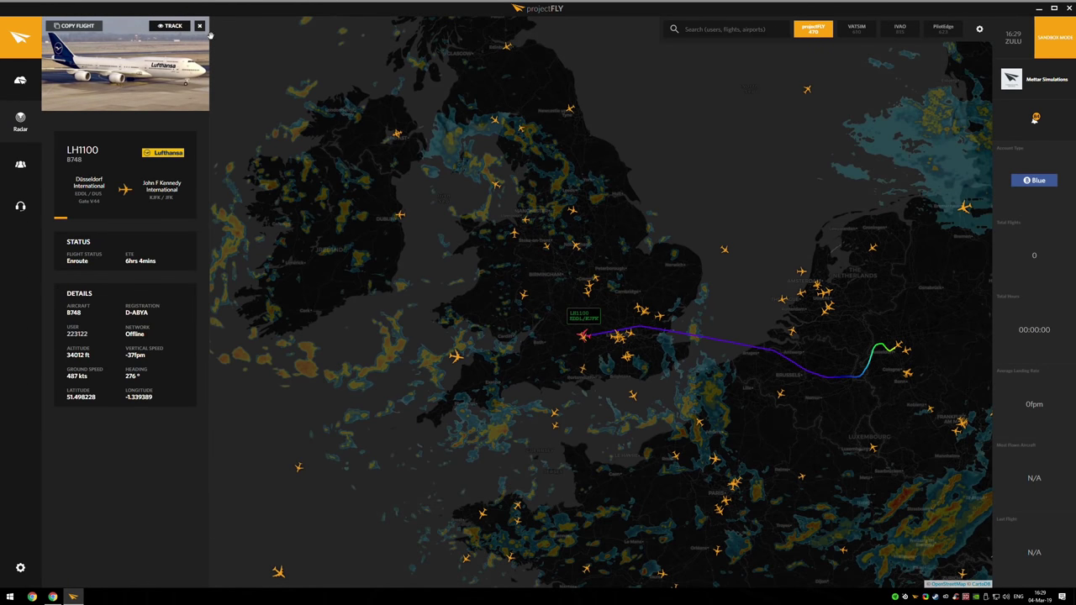
Close LH1100's details and add VATSIM and IVAO traffic to the radar.
click(200, 26)
scroll(505, 322, down, 1)
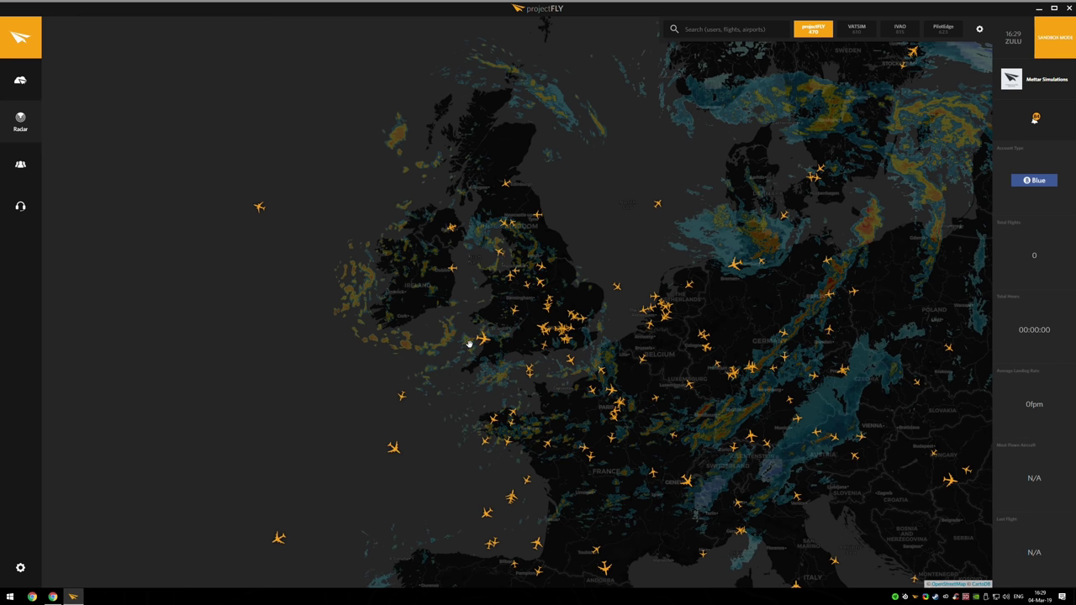
scroll(450, 353, down, 2)
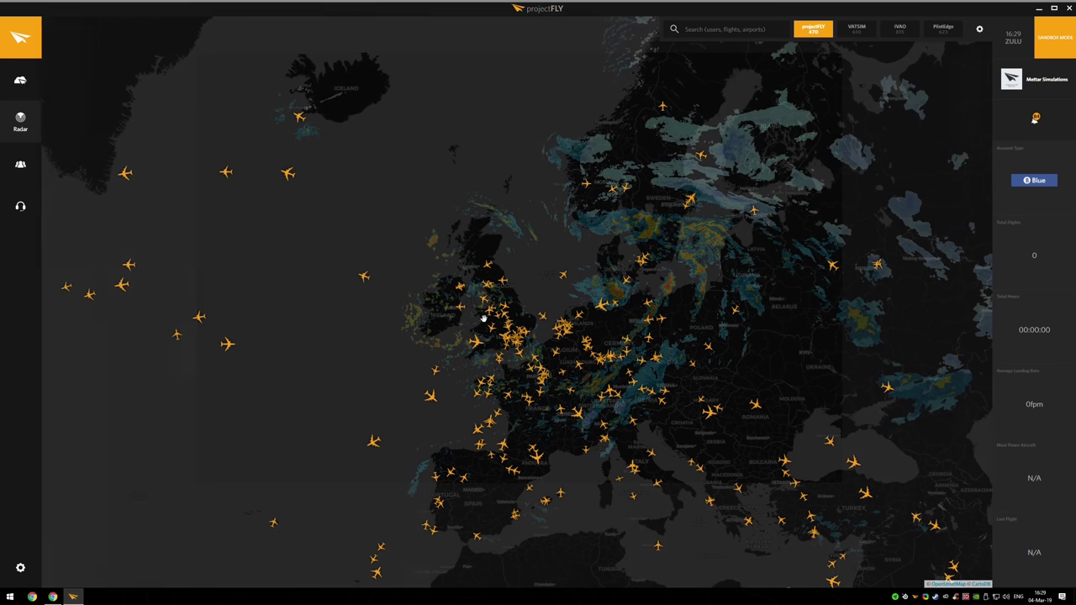
click(897, 33)
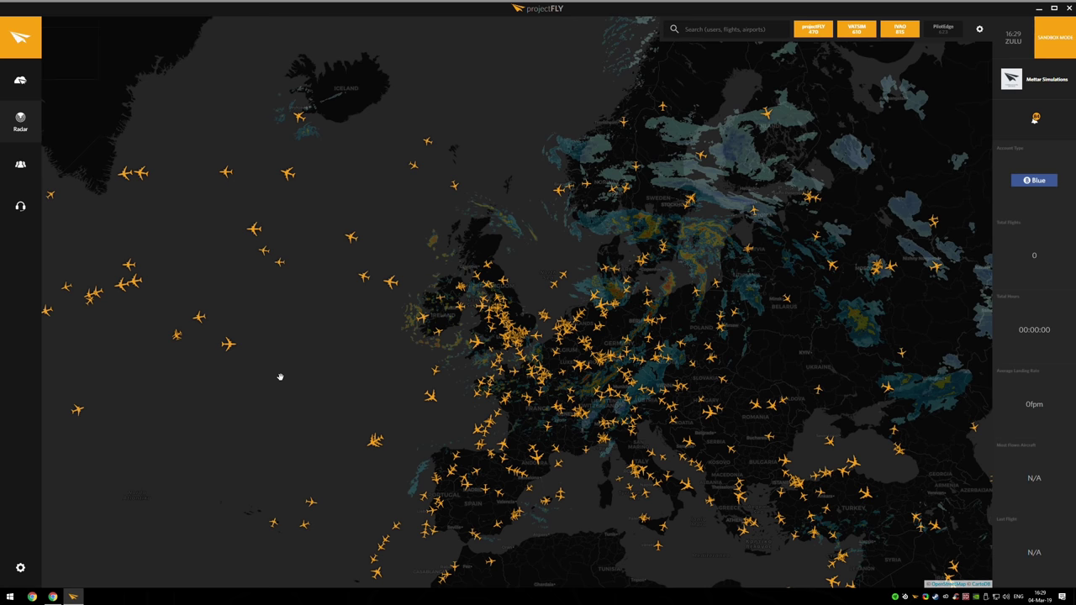
Survey the network traffic across the Atlantic, Greenland and Europe.
drag(303, 370, 574, 261)
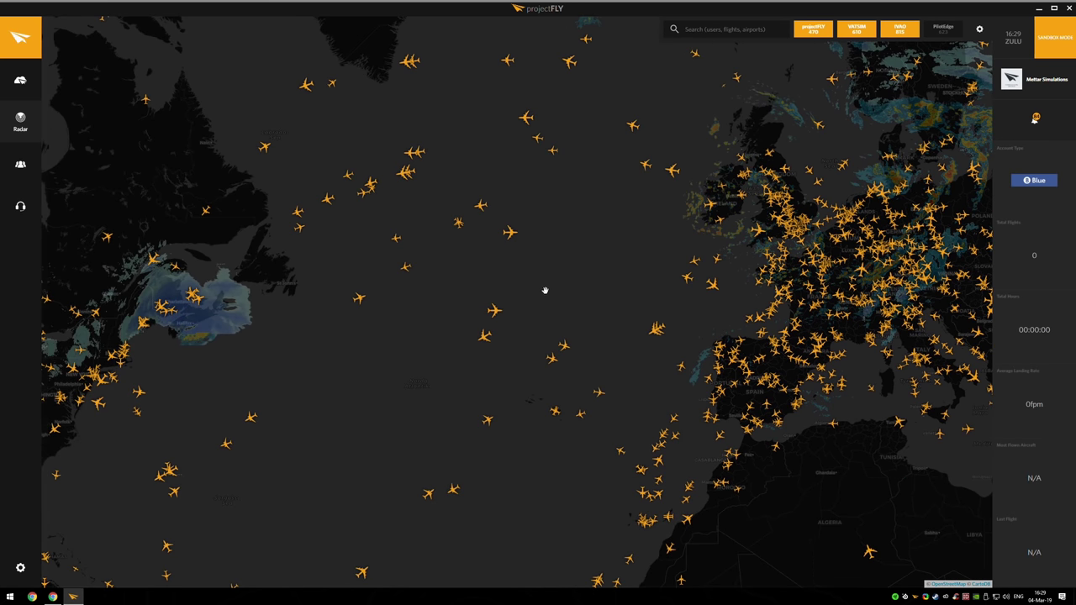
scroll(546, 291, down, 3)
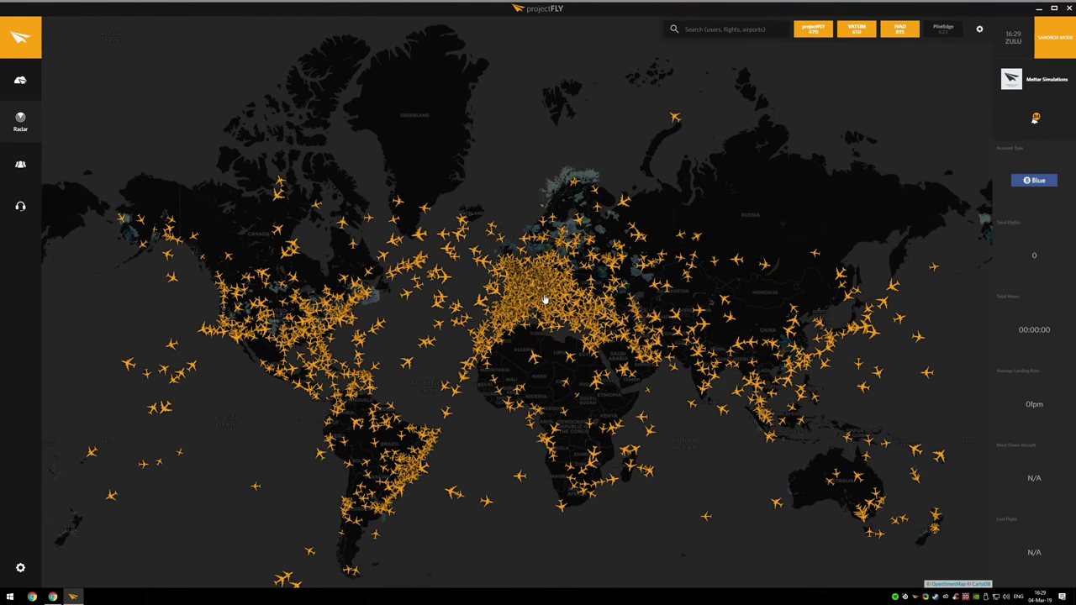
drag(525, 414, 574, 316)
drag(692, 445, 650, 429)
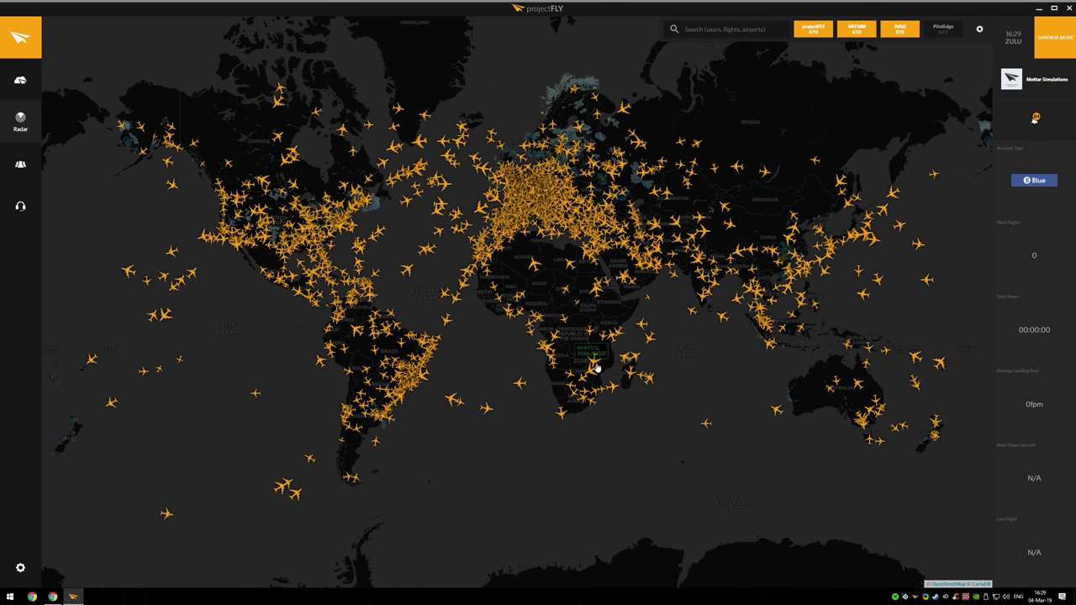
scroll(505, 334, up, 2)
drag(485, 293, 484, 383)
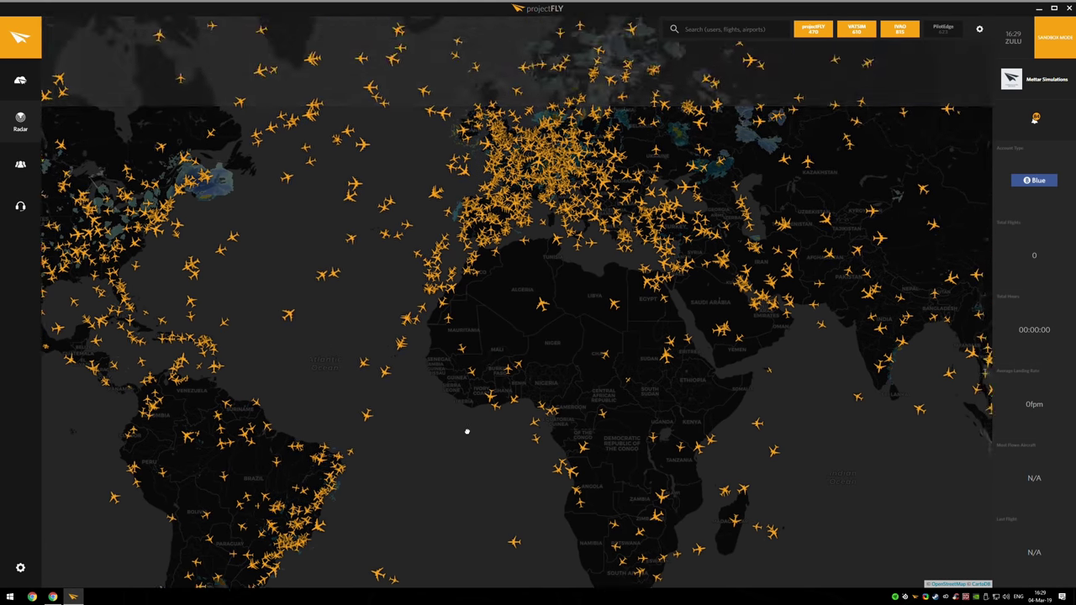
scroll(511, 156, up, 2)
drag(510, 155, 470, 260)
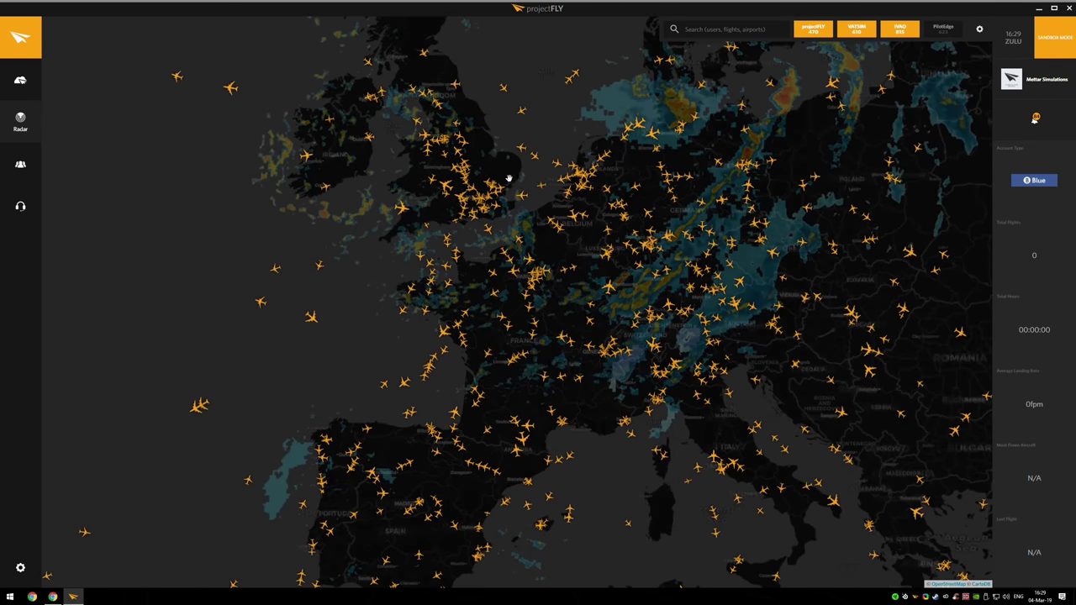
scroll(467, 277, down, 1)
scroll(467, 277, up, 1)
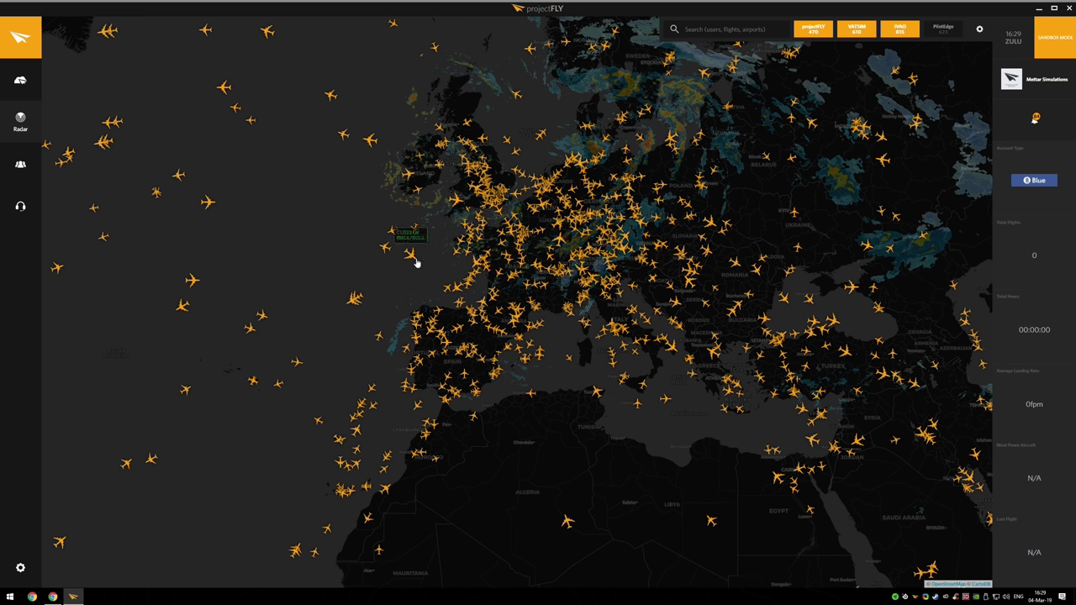
drag(274, 216, 526, 319)
drag(598, 315, 507, 303)
drag(594, 319, 447, 334)
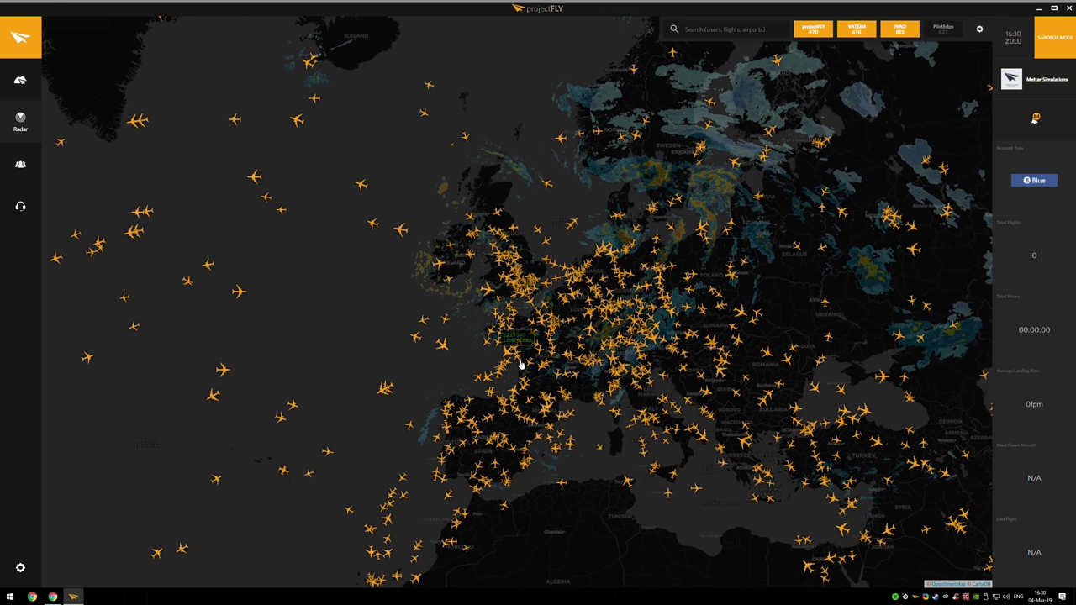
Hide VATSIM and IVAO traffic, then return to the Status dashboard.
click(855, 28)
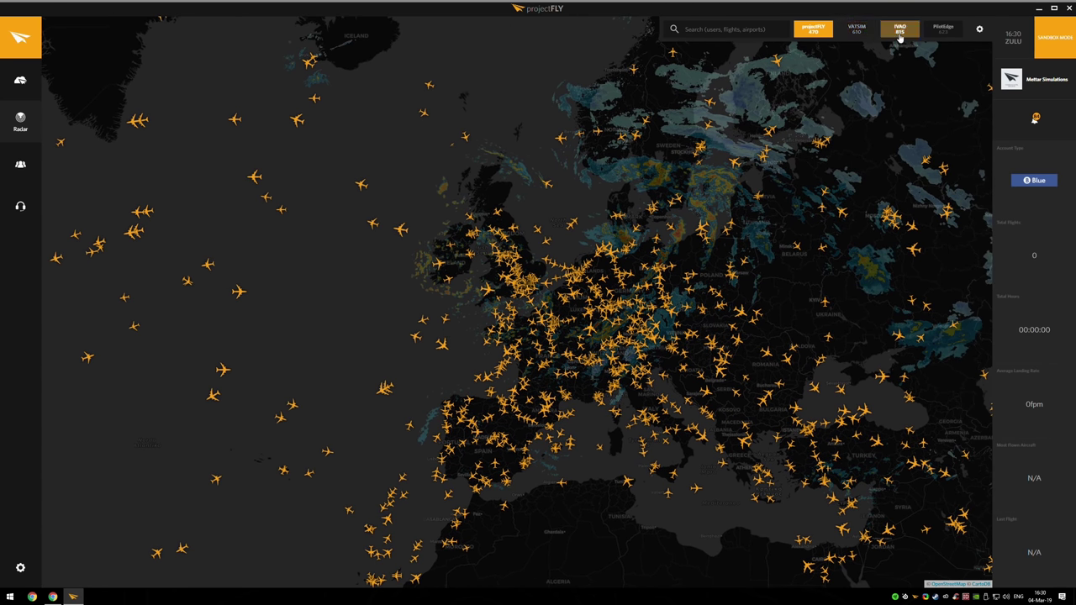
click(900, 29)
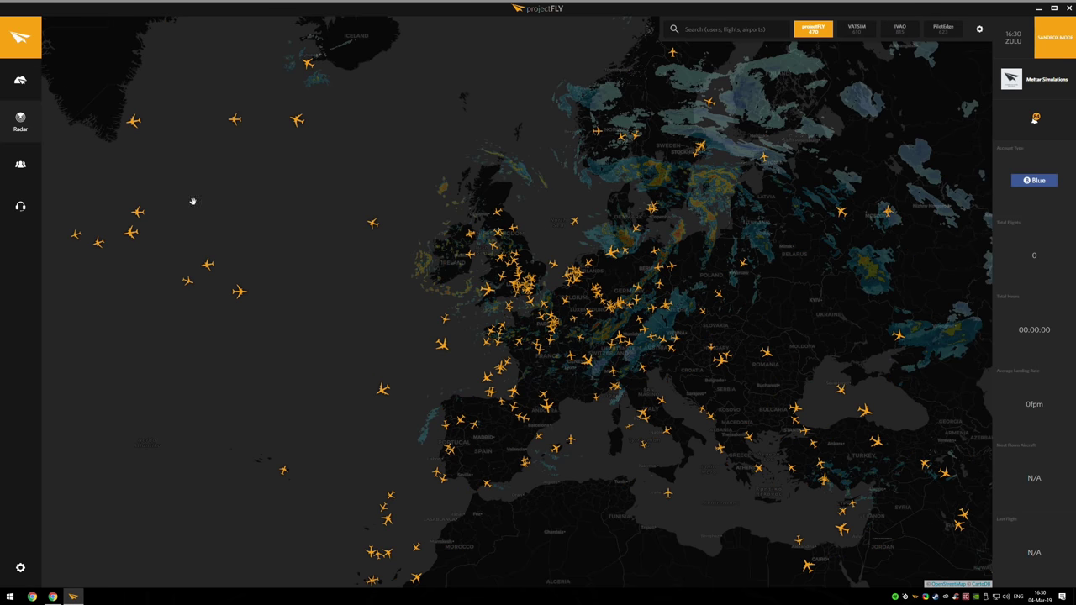
click(15, 84)
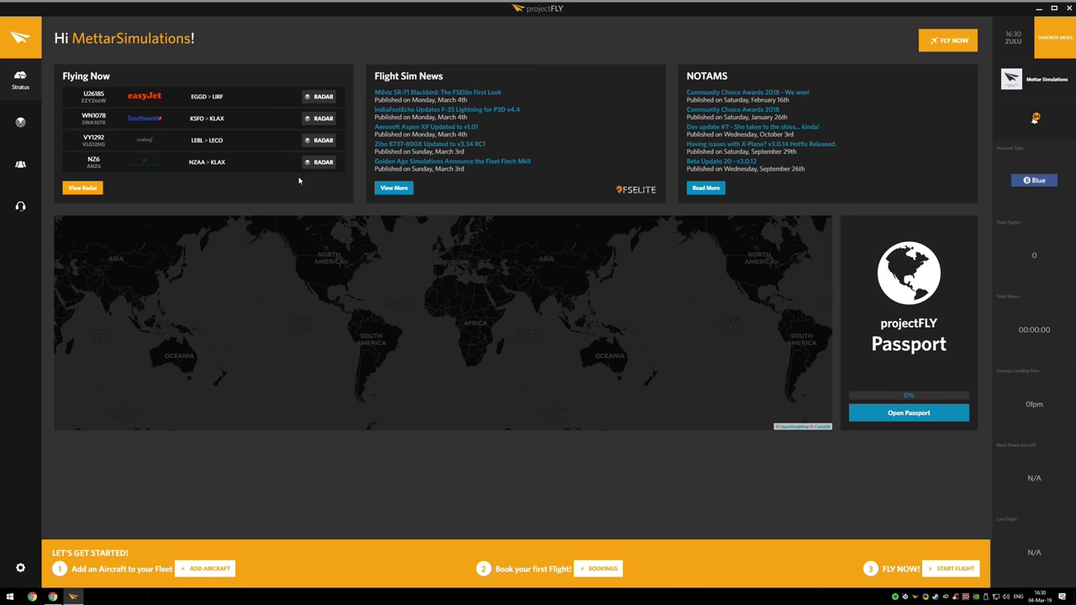
Open the Schedules section offering Explore Schedules and Build an Itinerary.
mouse_move(21, 122)
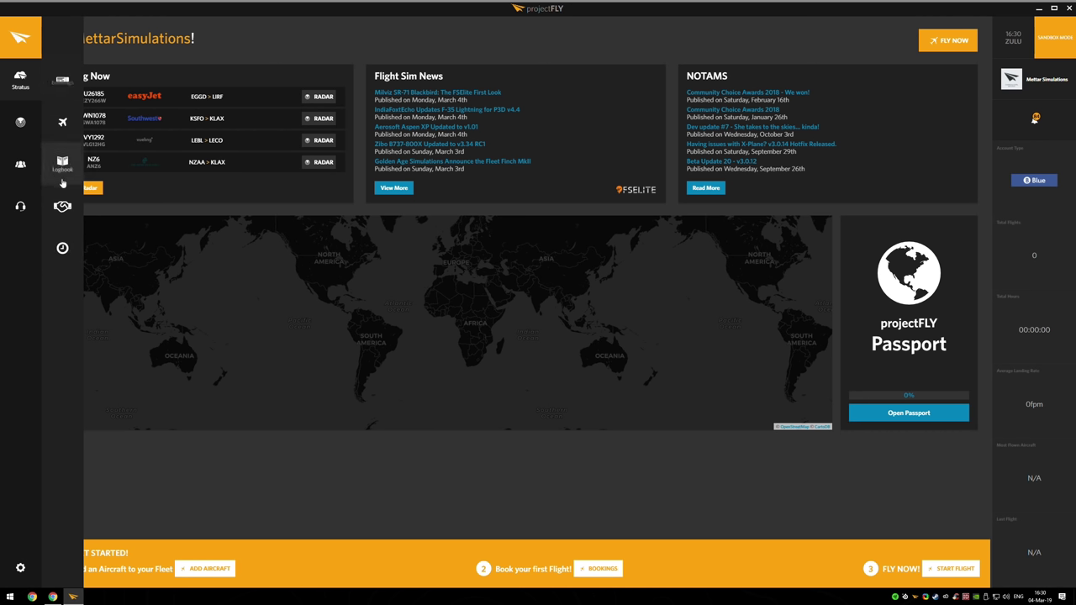
click(70, 262)
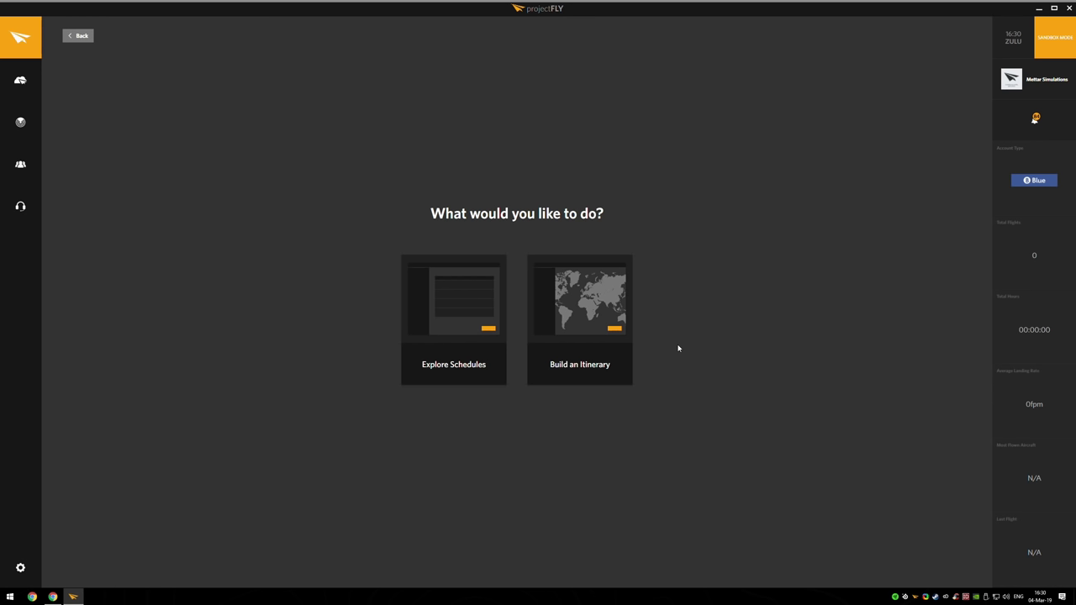
Explore schedules filtered to the EZY - easyJet airline.
click(449, 344)
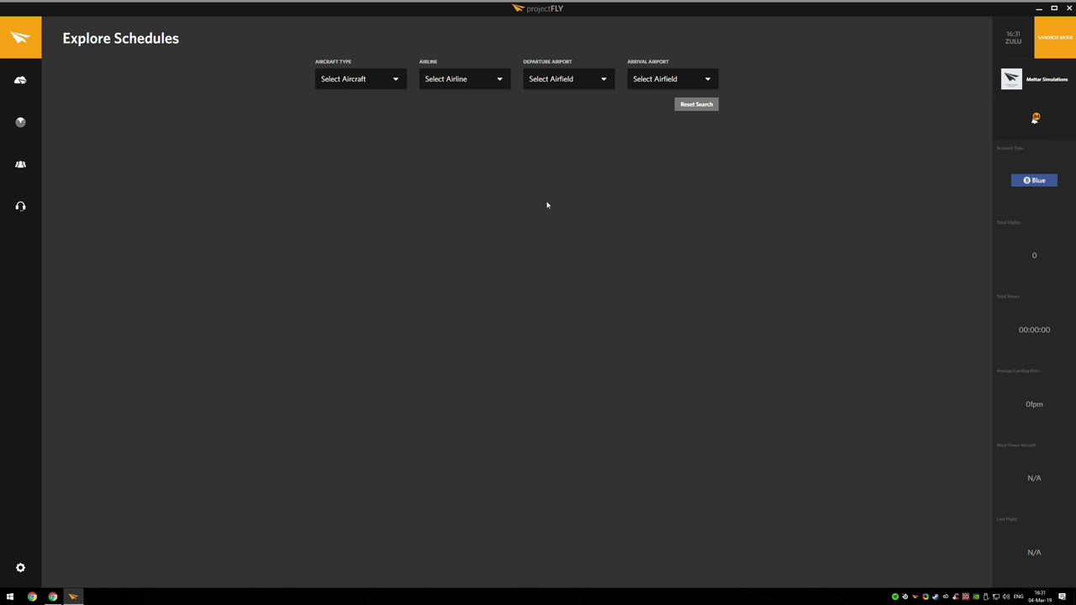
click(372, 77)
click(455, 77)
text(easyj)
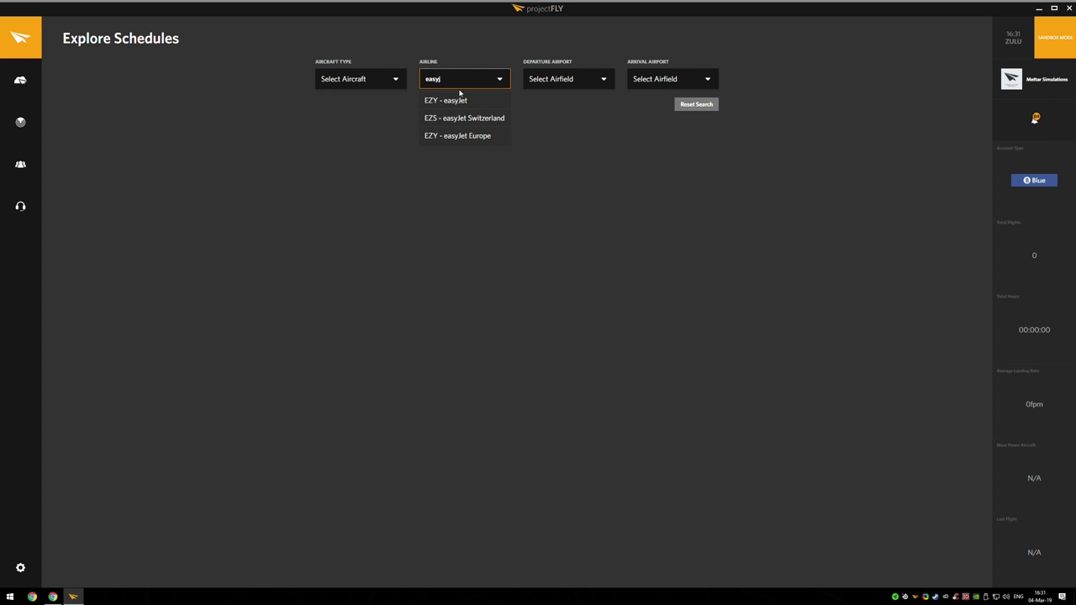
click(458, 99)
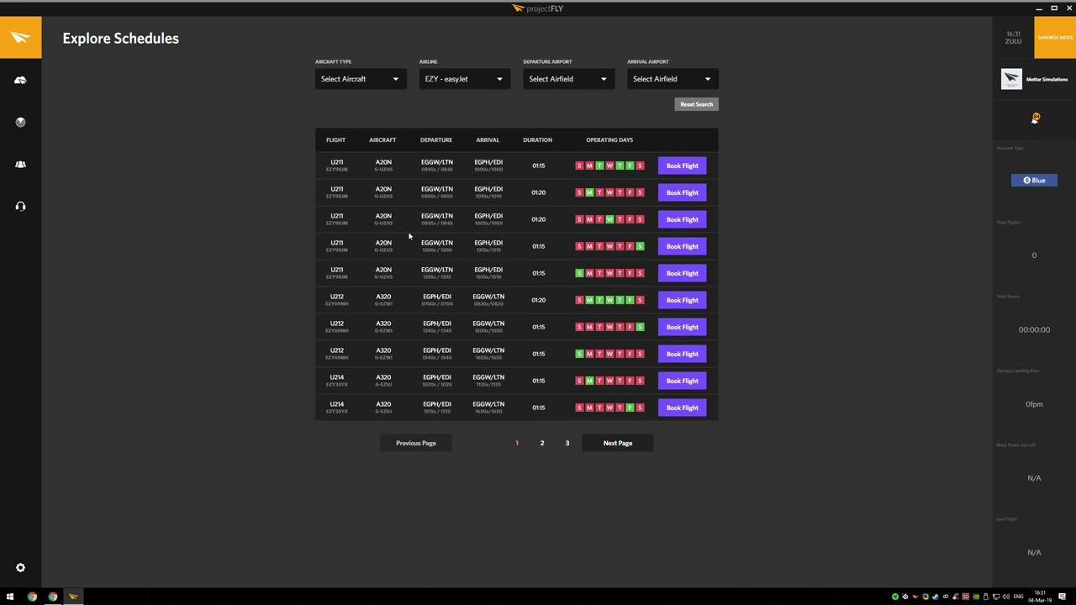
drag(377, 216, 456, 221)
click(456, 221)
Set departure to Liverpool EGGP and arrival to Amsterdam EHAM.
click(556, 79)
text(eggp)
click(552, 100)
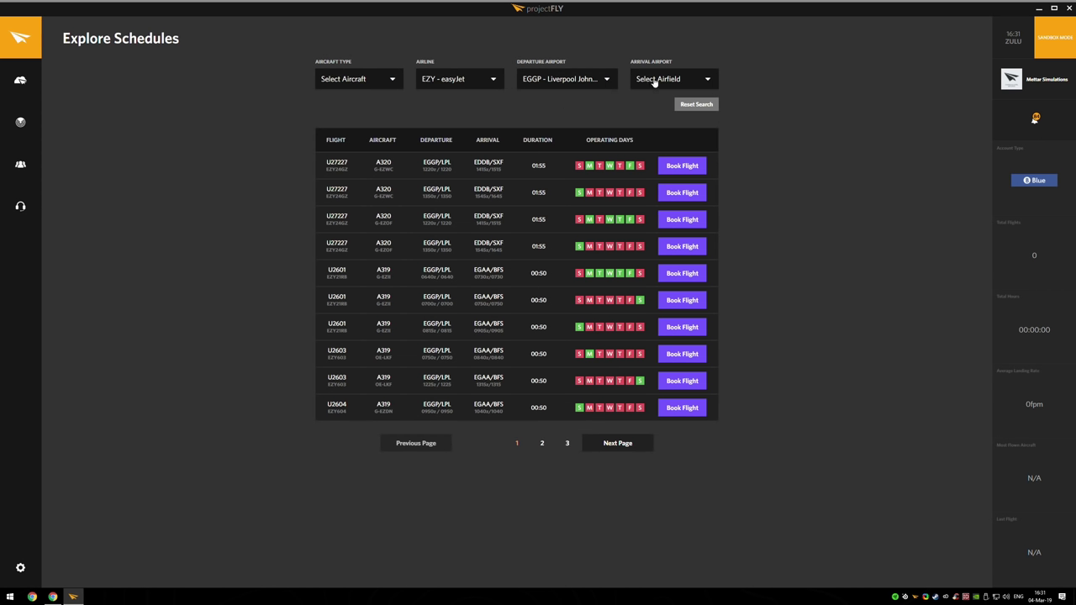
click(654, 80)
text(eham)
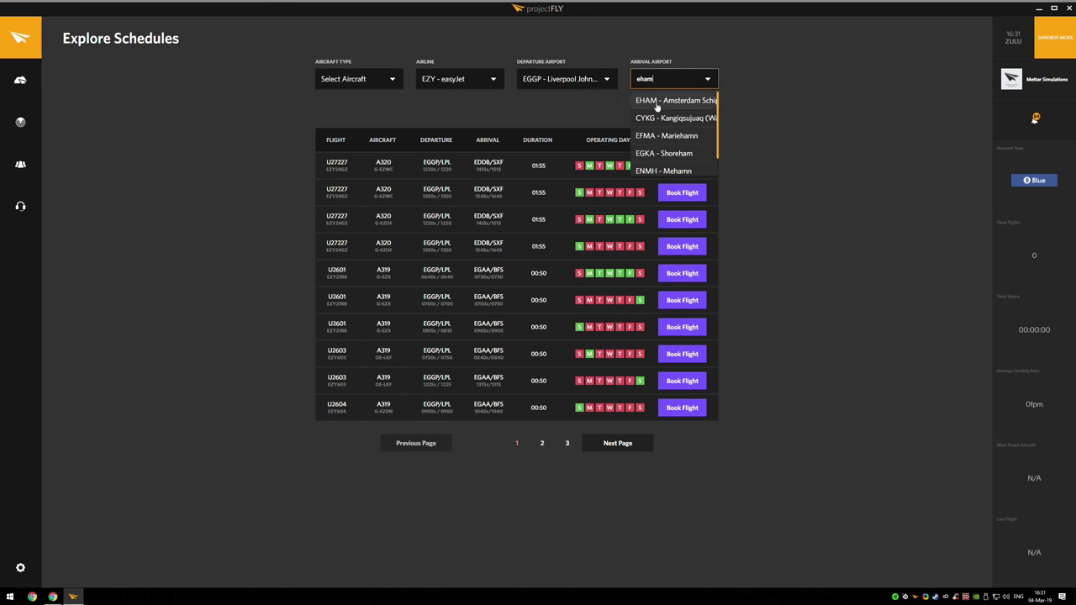
click(656, 101)
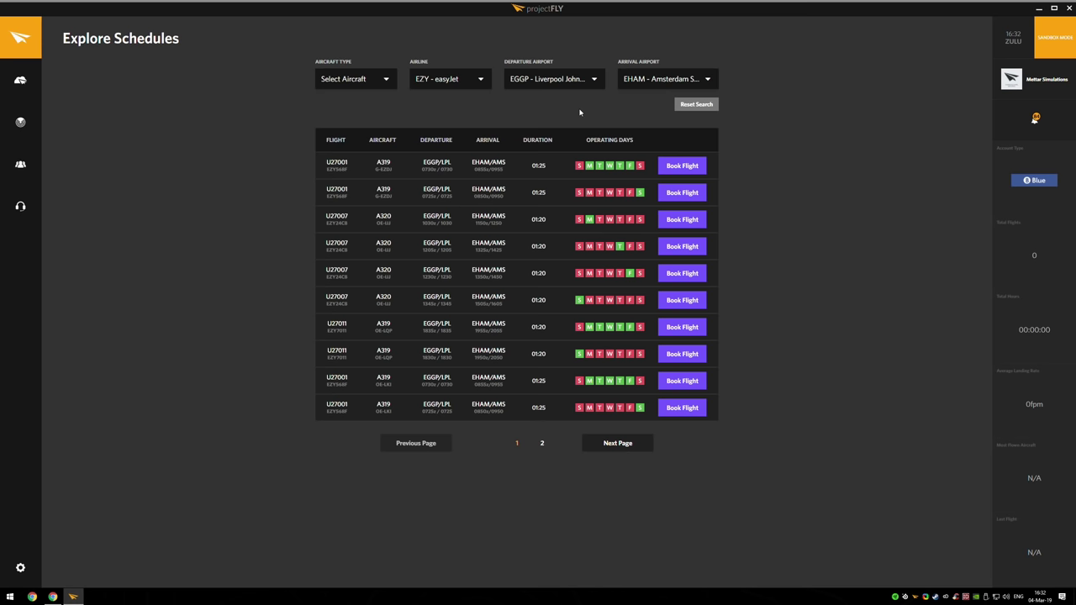
click(28, 84)
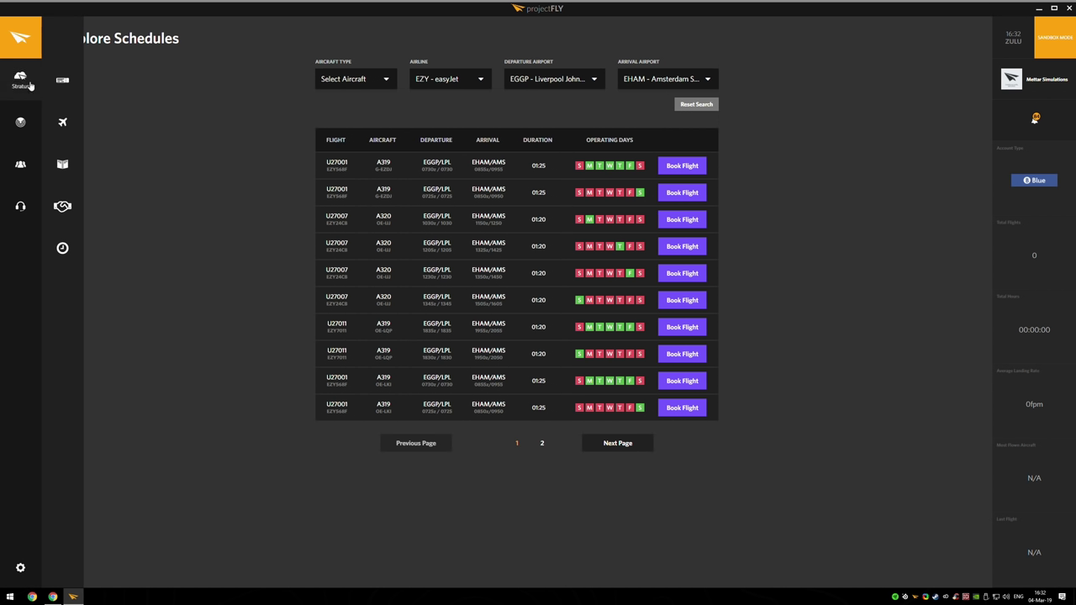
Go from the schedules choice page into the Build an Itinerary builder.
click(62, 248)
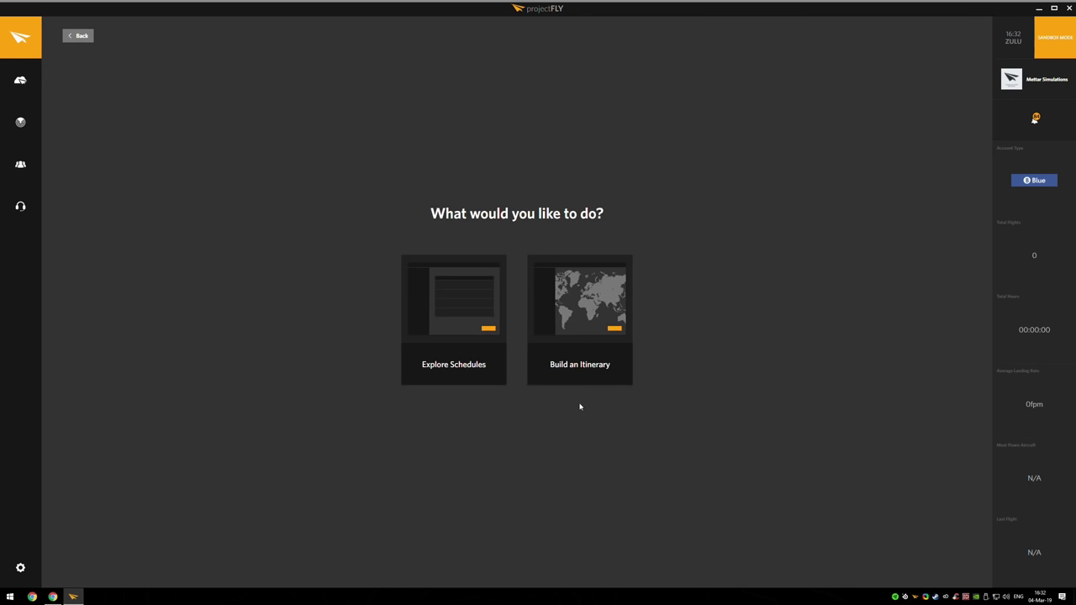
click(578, 291)
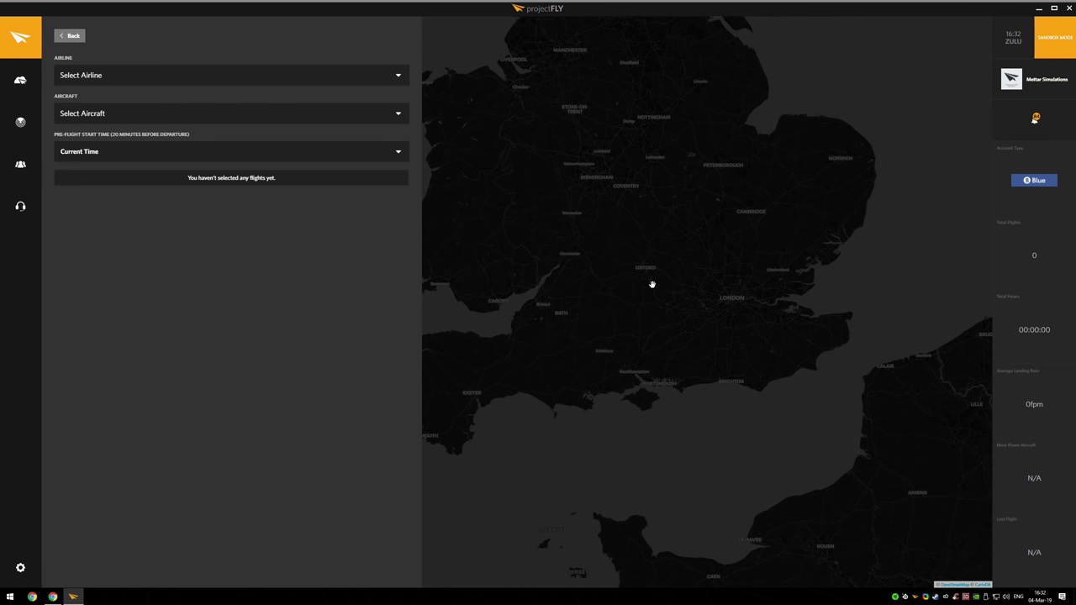
scroll(614, 334, down, 1)
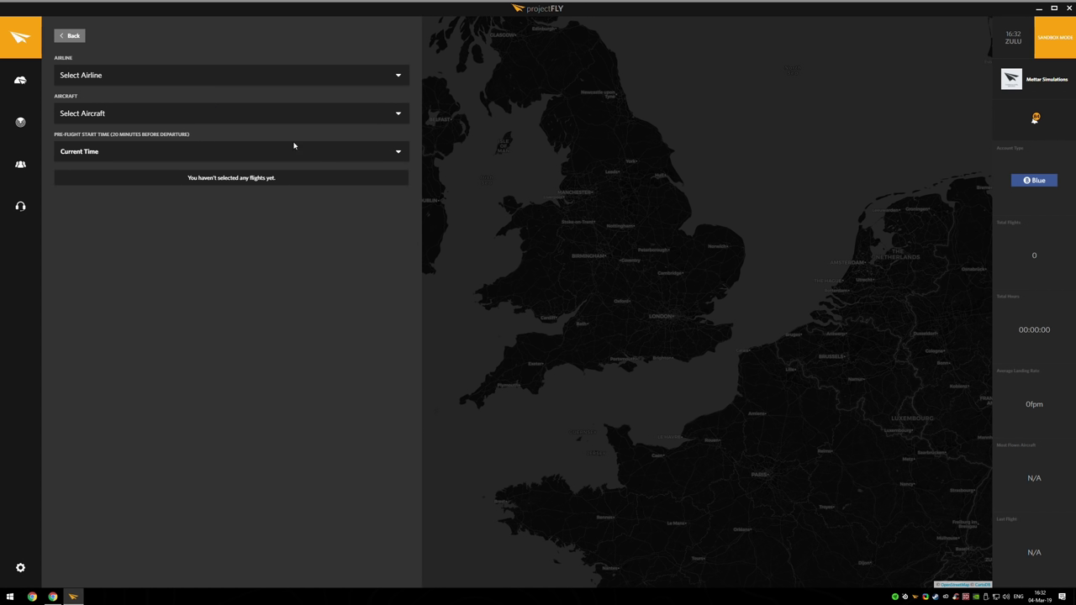
Set the itinerary airline to EZY - easyJet and search aircraft for a320.
click(255, 75)
text(easyjet)
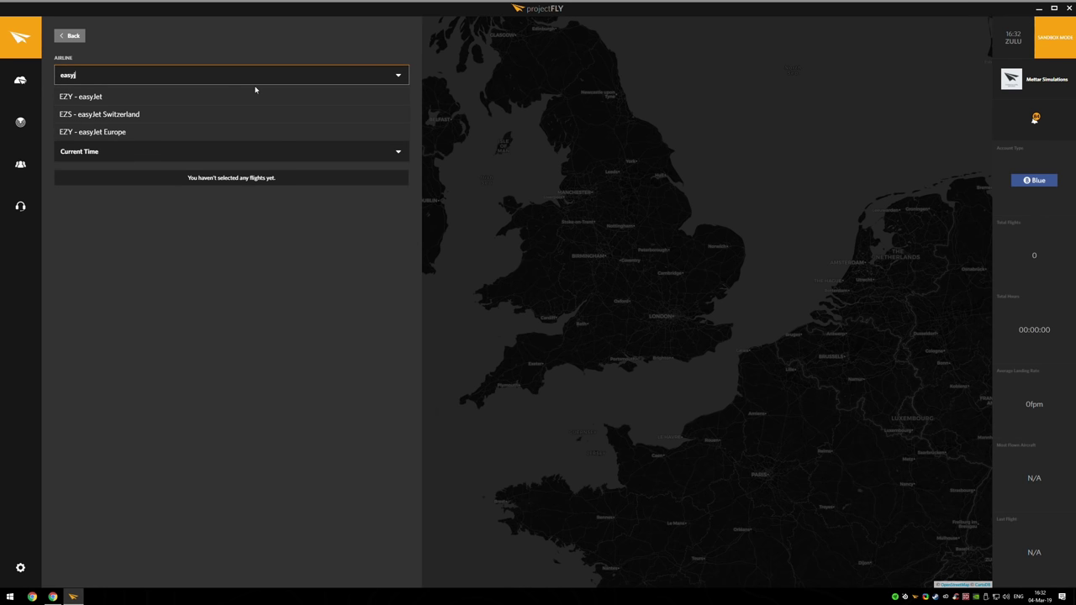
click(114, 96)
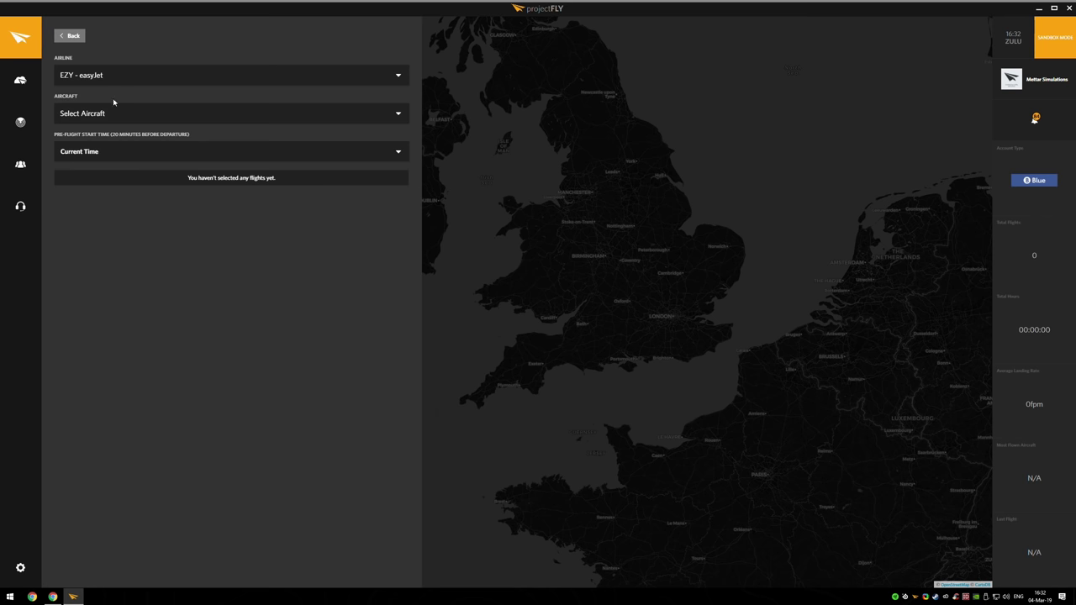
click(168, 114)
text(a320)
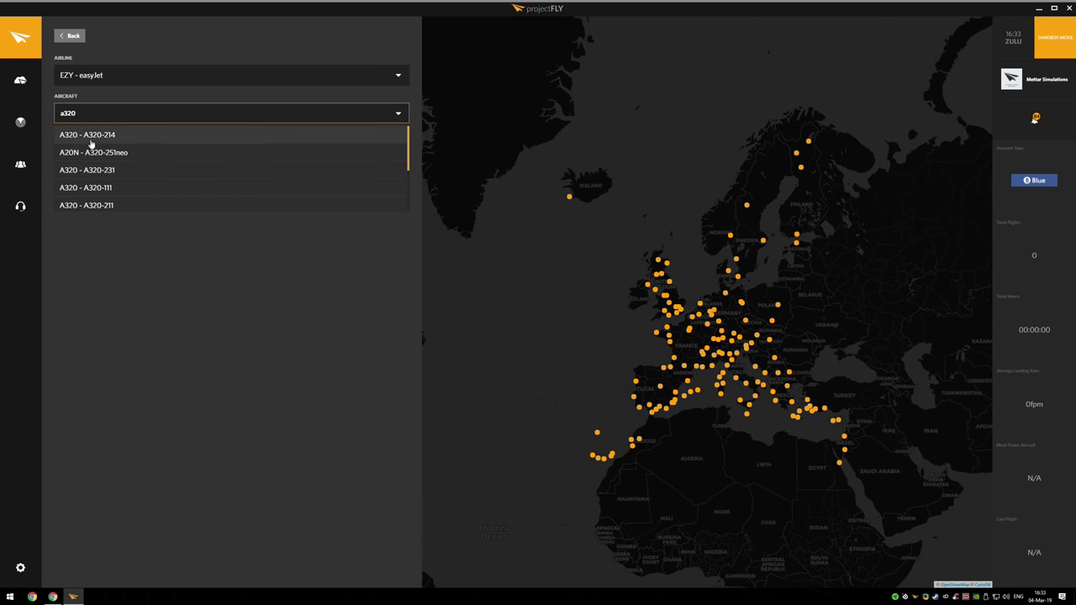
Select the A320-214 as the itinerary aircraft to show easyJet's airports.
click(90, 139)
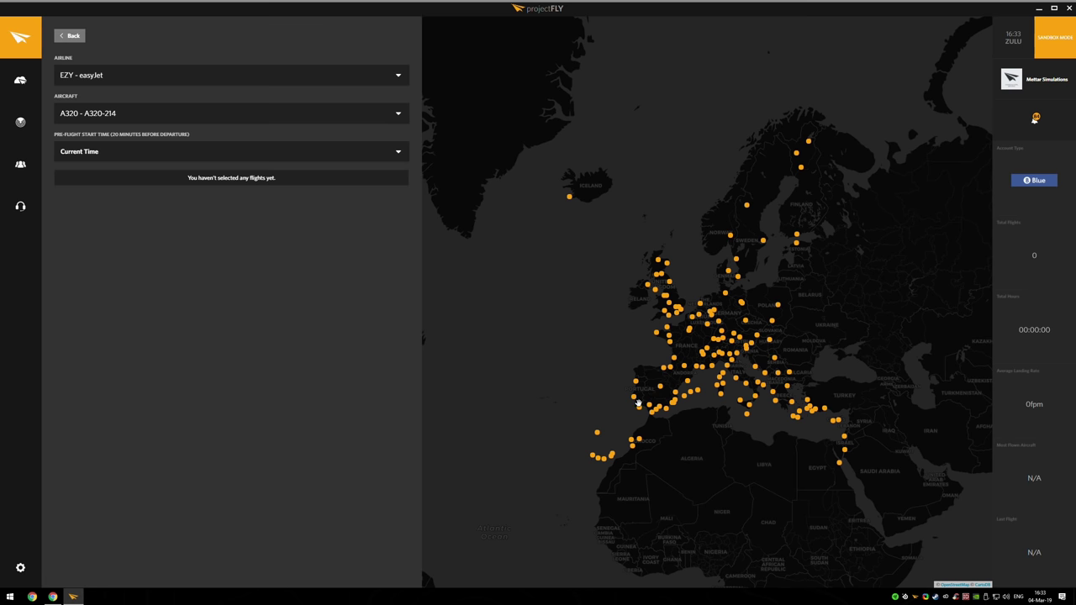
scroll(660, 378, up, 2)
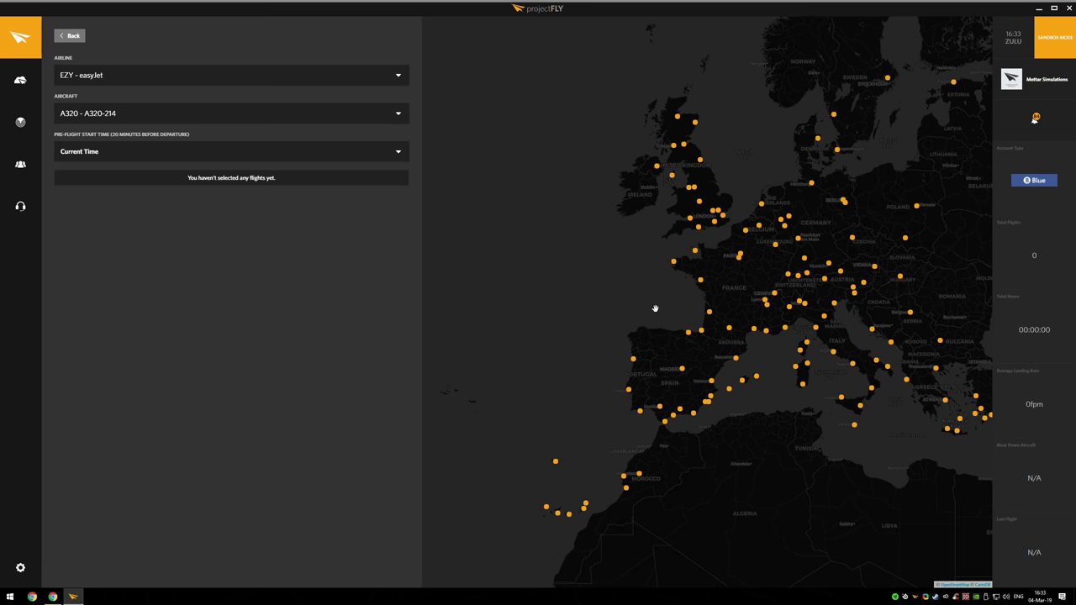
drag(650, 305, 585, 342)
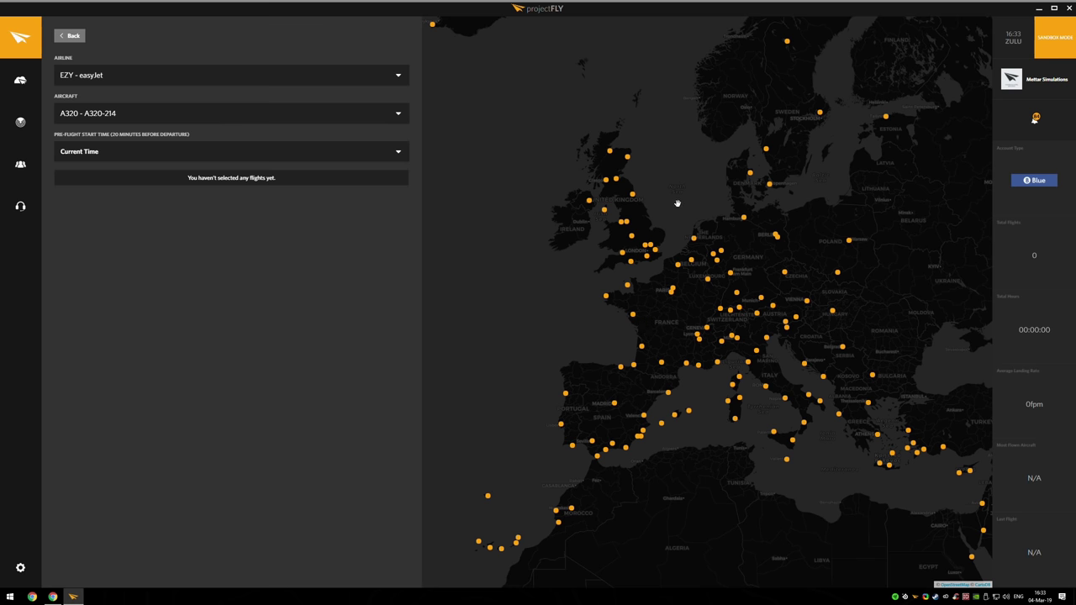
Zoom the map in on London to find the London Luton (EGGW) airport.
scroll(675, 201, up, 1)
scroll(658, 199, up, 1)
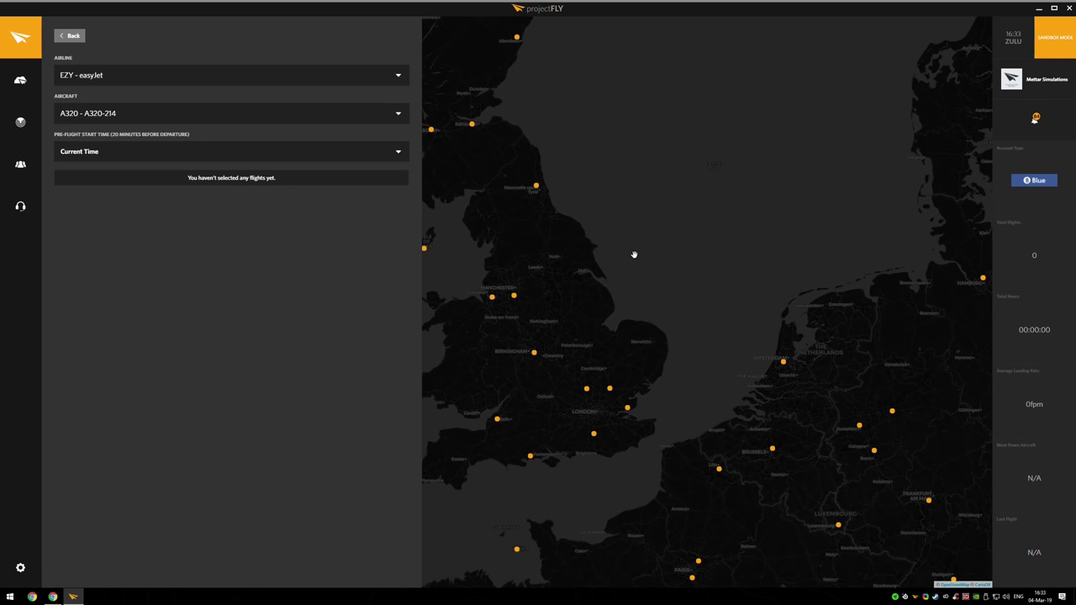
drag(634, 250, 704, 226)
scroll(761, 310, up, 1)
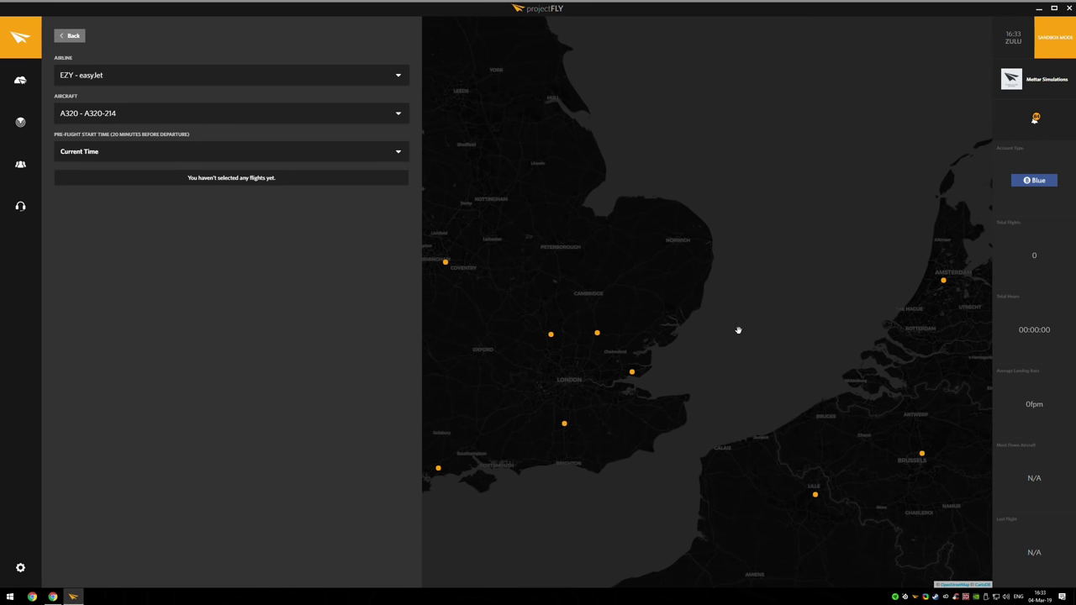
drag(719, 343, 778, 318)
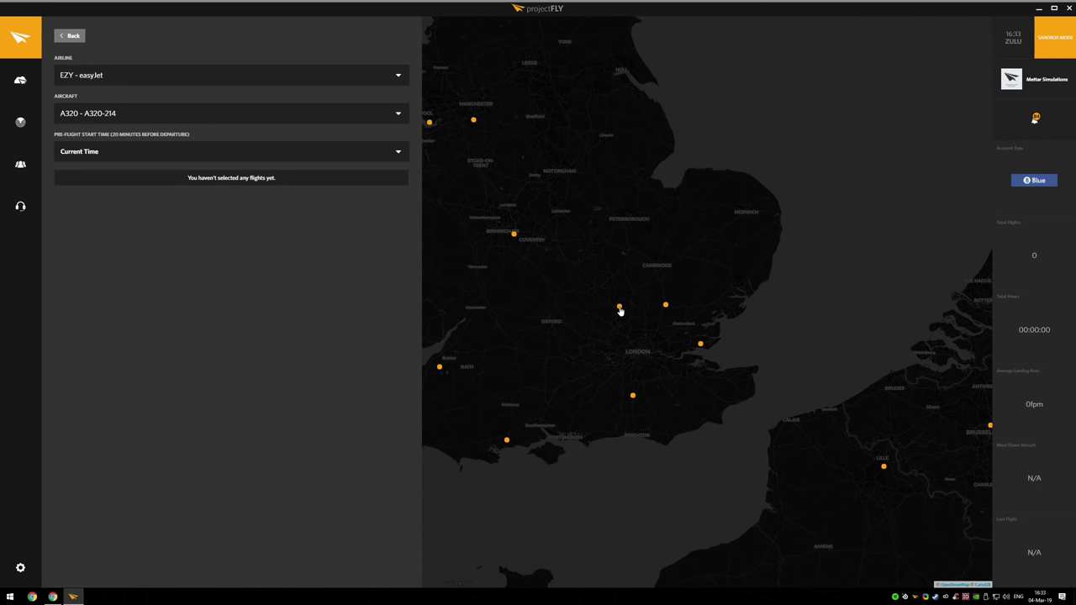
drag(594, 332, 644, 334)
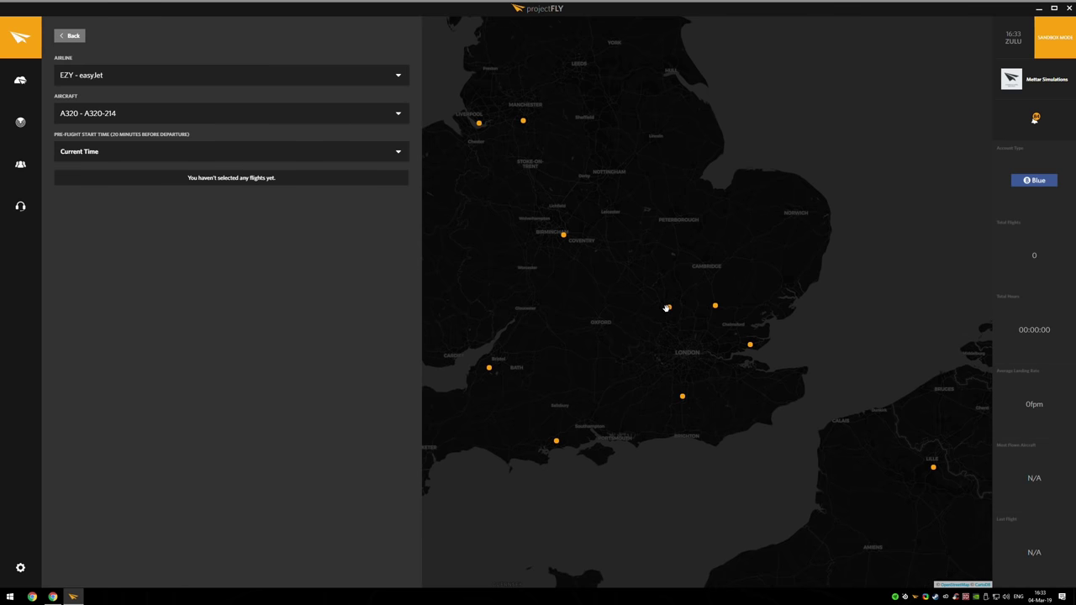
mouse_move(670, 310)
Show the routes fanning out from London Luton.
click(670, 310)
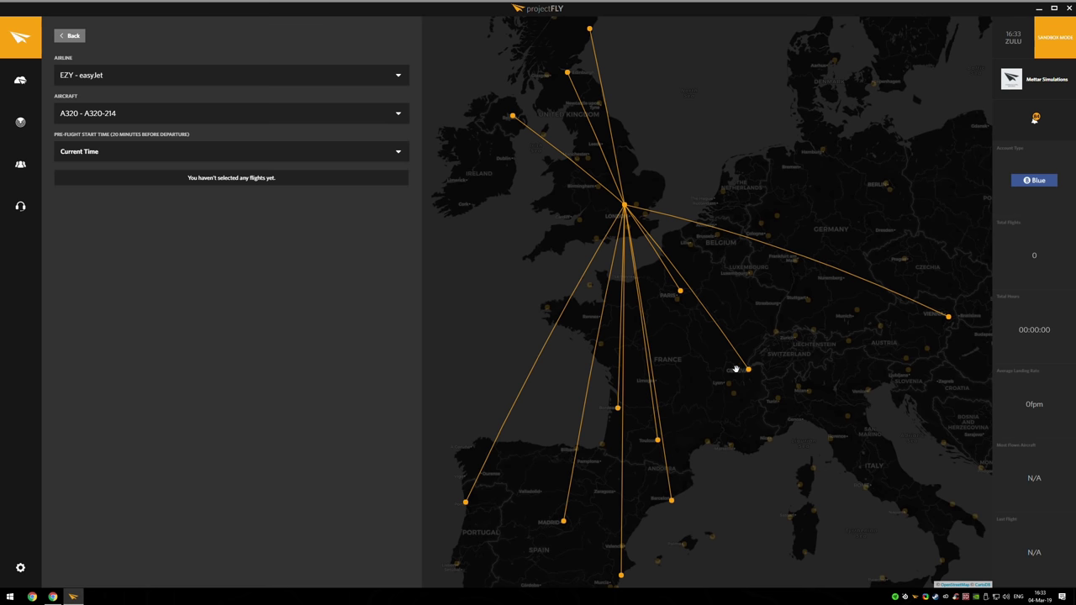
scroll(712, 416, down, 1)
scroll(745, 433, up, 1)
drag(666, 374, 731, 401)
scroll(730, 401, down, 1)
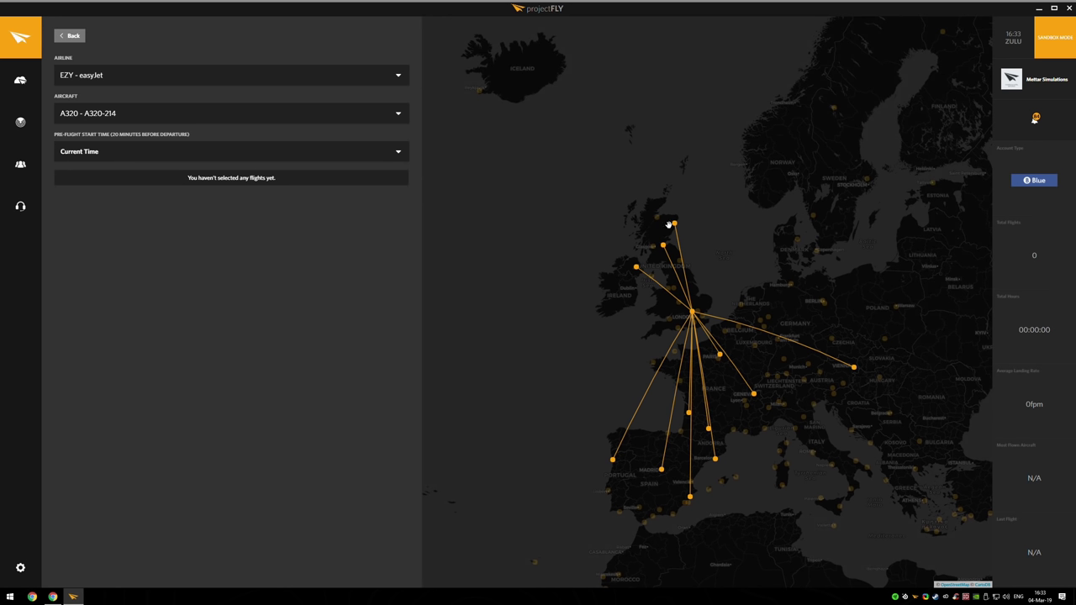
scroll(638, 453, up, 2)
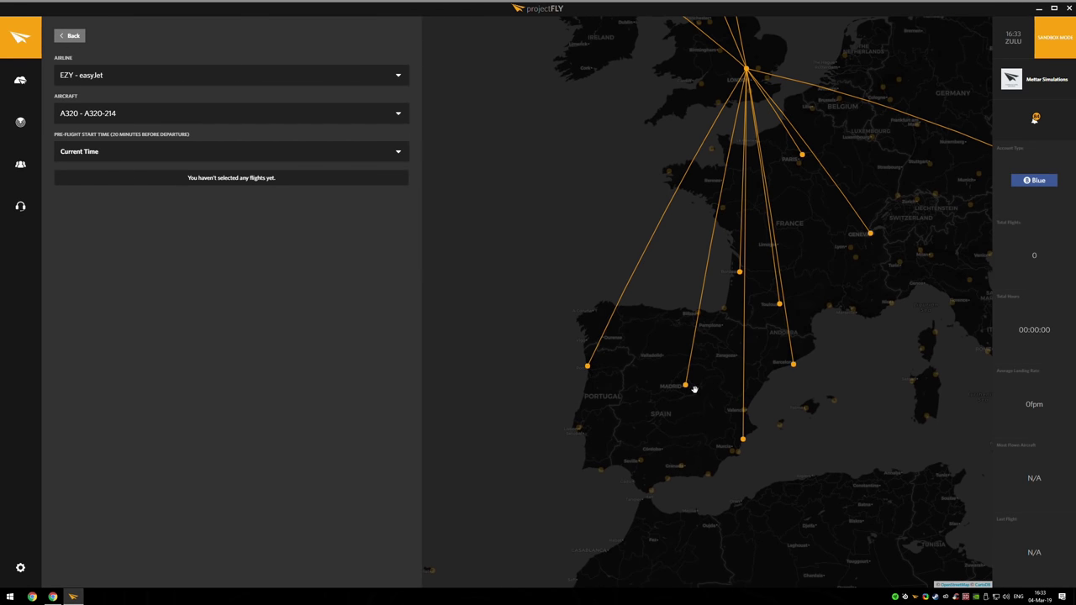
Pan north to Scotland and open the Edinburgh (EGPH) flights list.
drag(812, 396, 672, 432)
drag(773, 334, 745, 413)
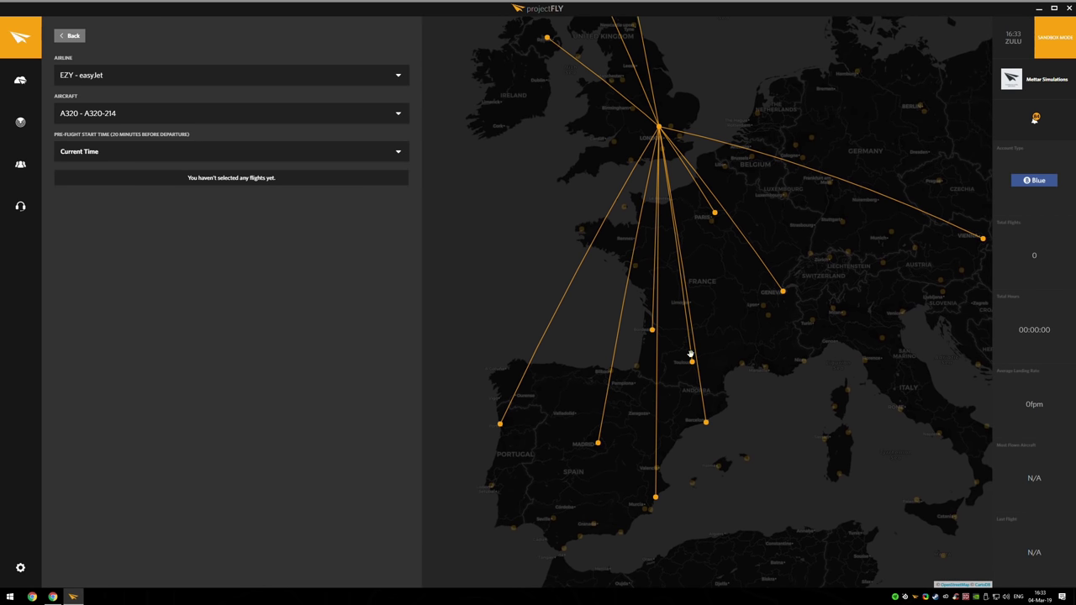
drag(813, 301, 763, 389)
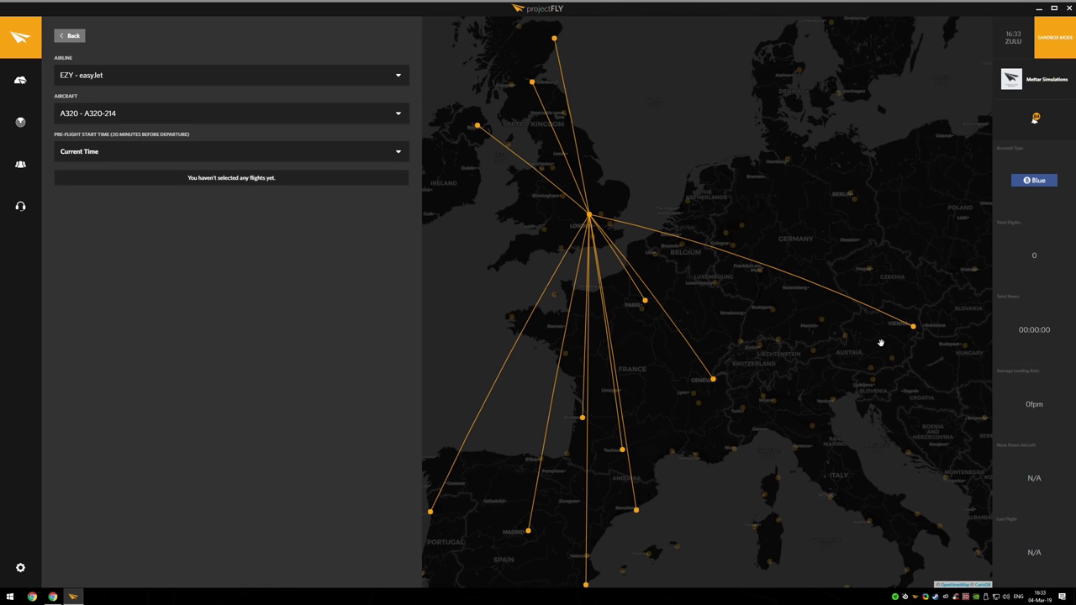
drag(867, 348, 653, 336)
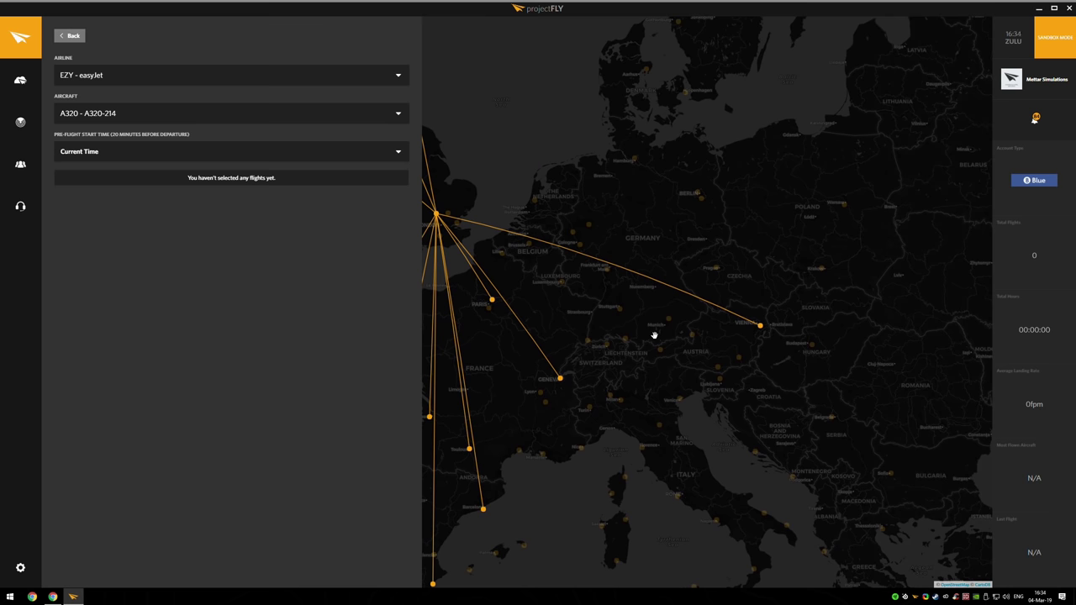
drag(580, 370, 812, 307)
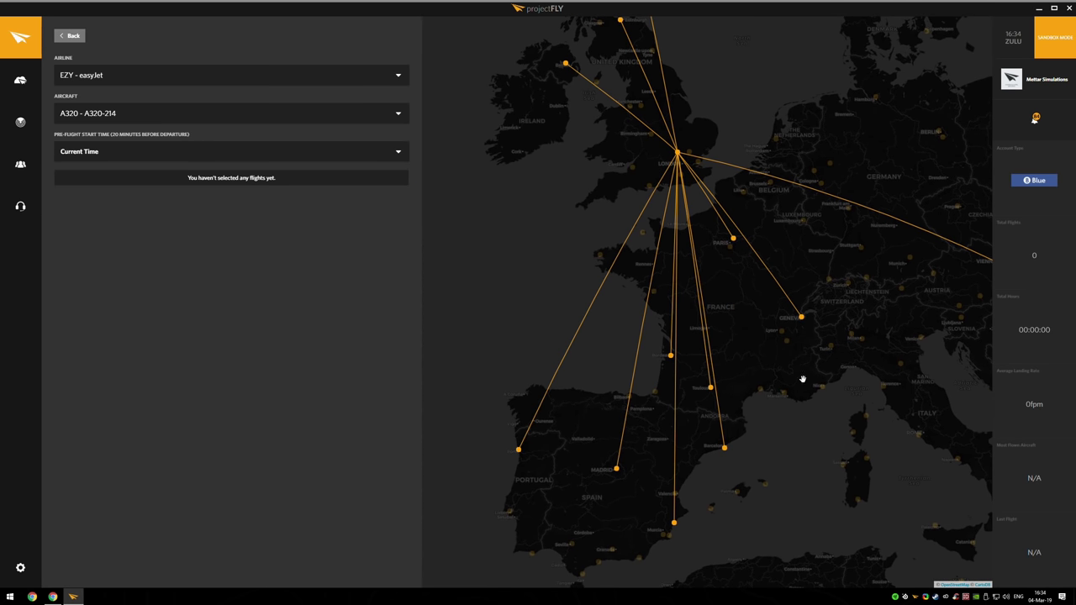
drag(721, 247, 734, 418)
drag(704, 244, 718, 356)
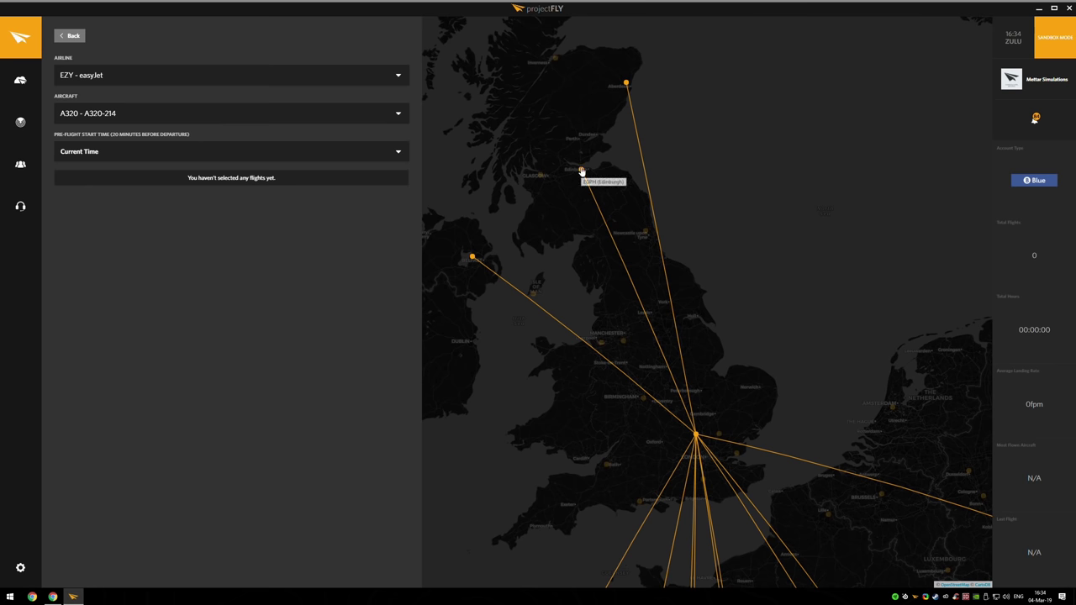
click(580, 170)
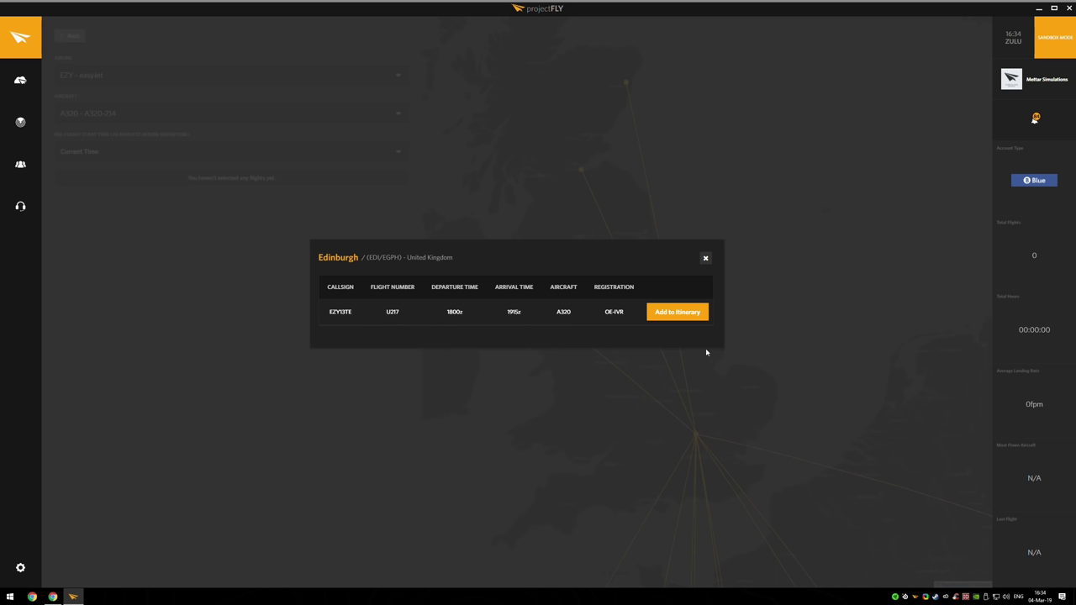
Add flight U217 Luton–Edinburgh to the itinerary and pan the map toward southern England.
click(661, 316)
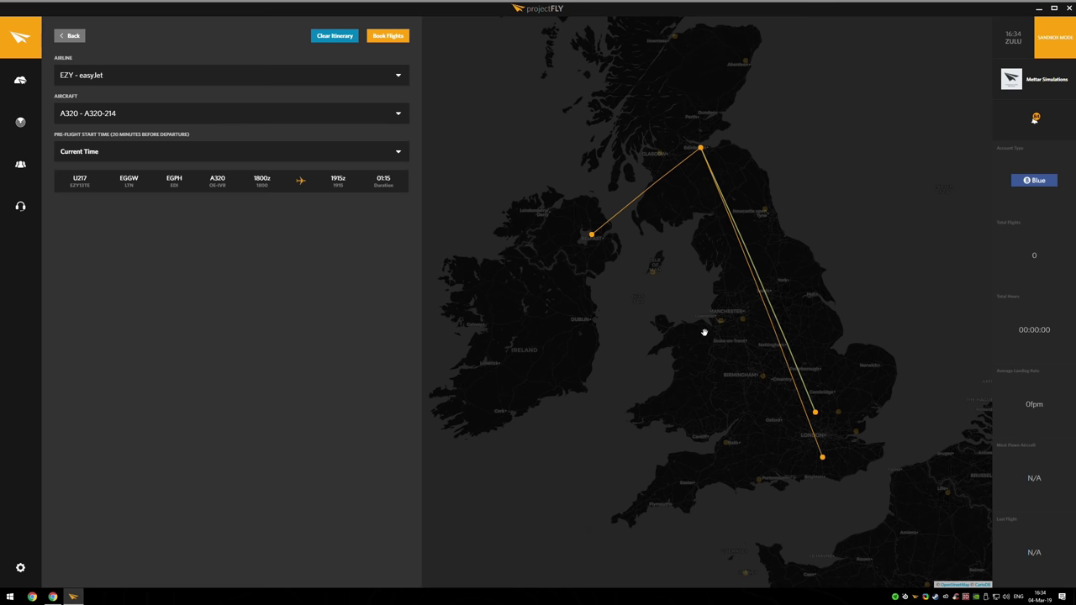
drag(872, 383, 835, 380)
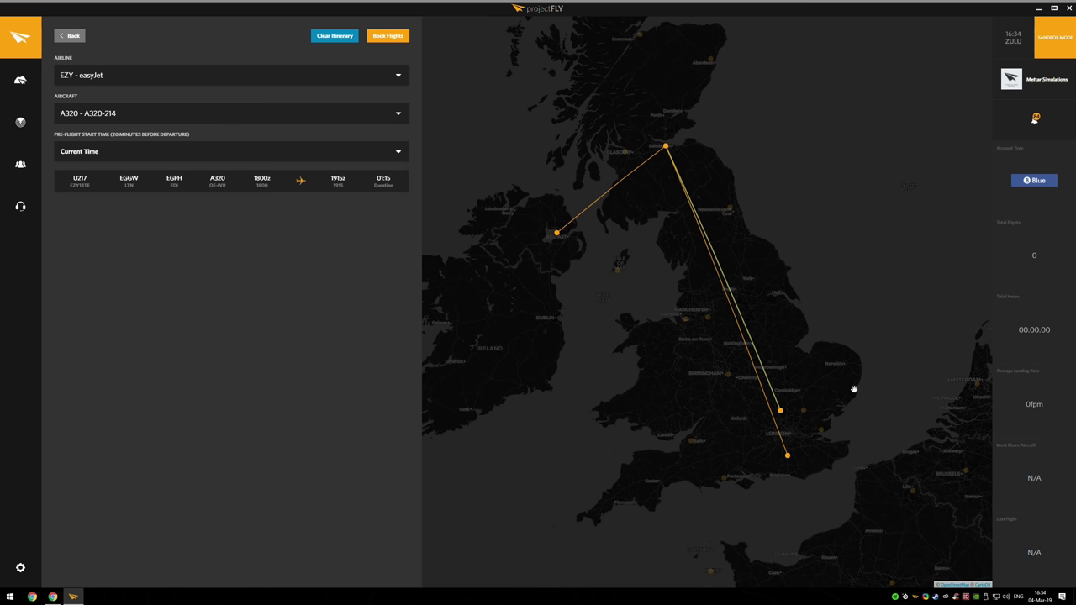
drag(860, 392, 860, 413)
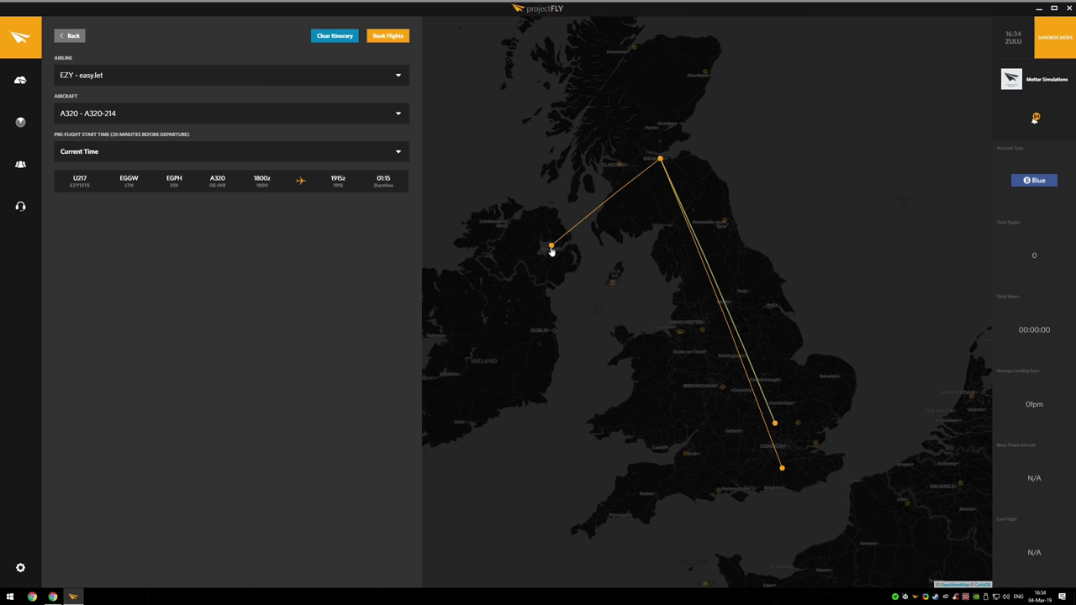
drag(619, 372, 511, 293)
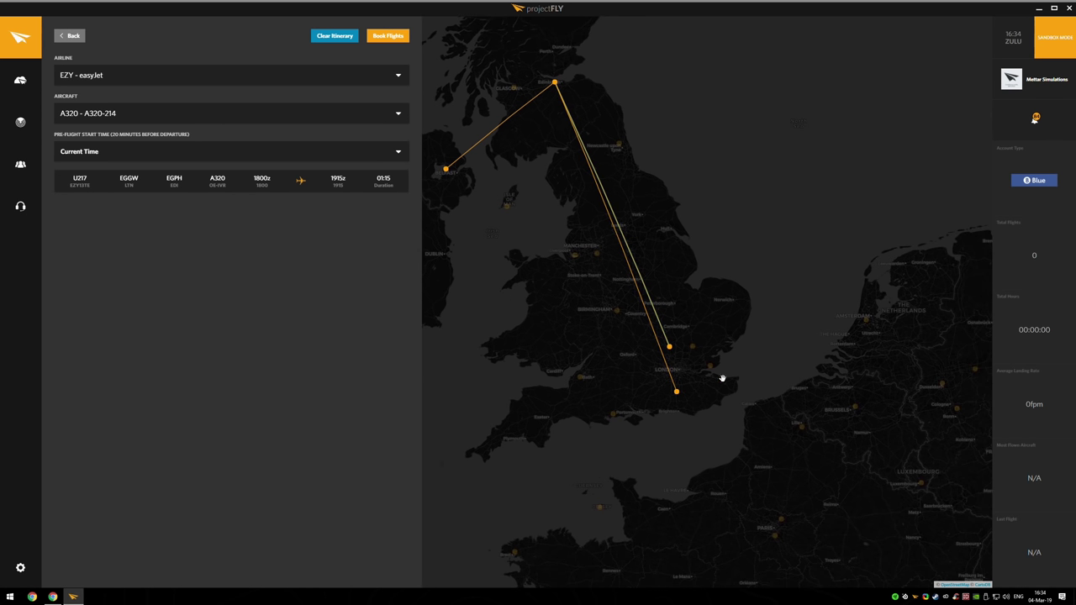
drag(742, 404, 791, 408)
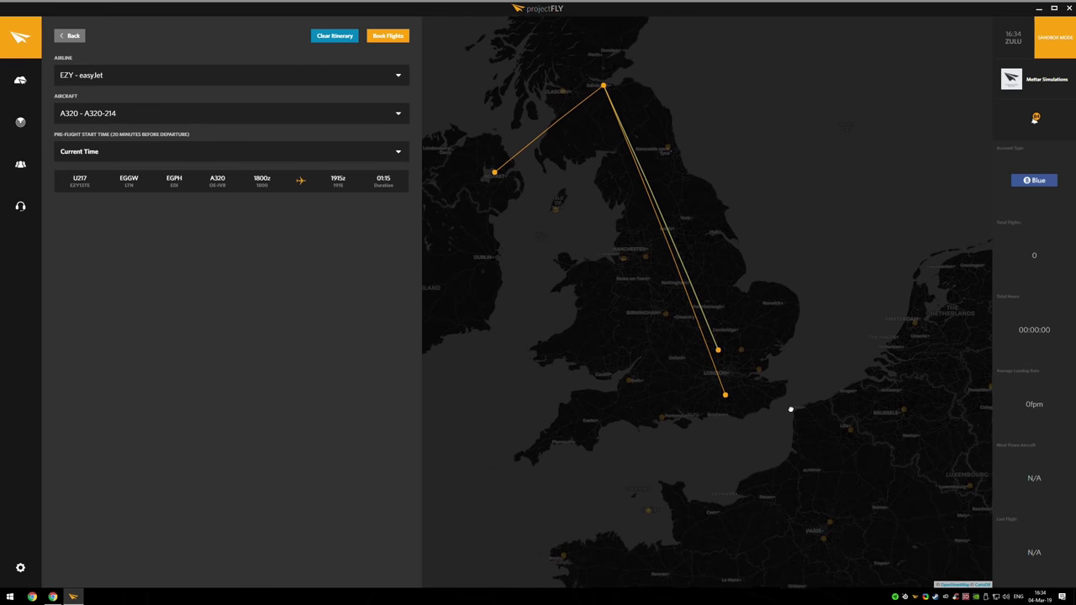
Open London Gatwick's flights and add U2812 Edinburgh–Gatwick to the itinerary.
click(727, 398)
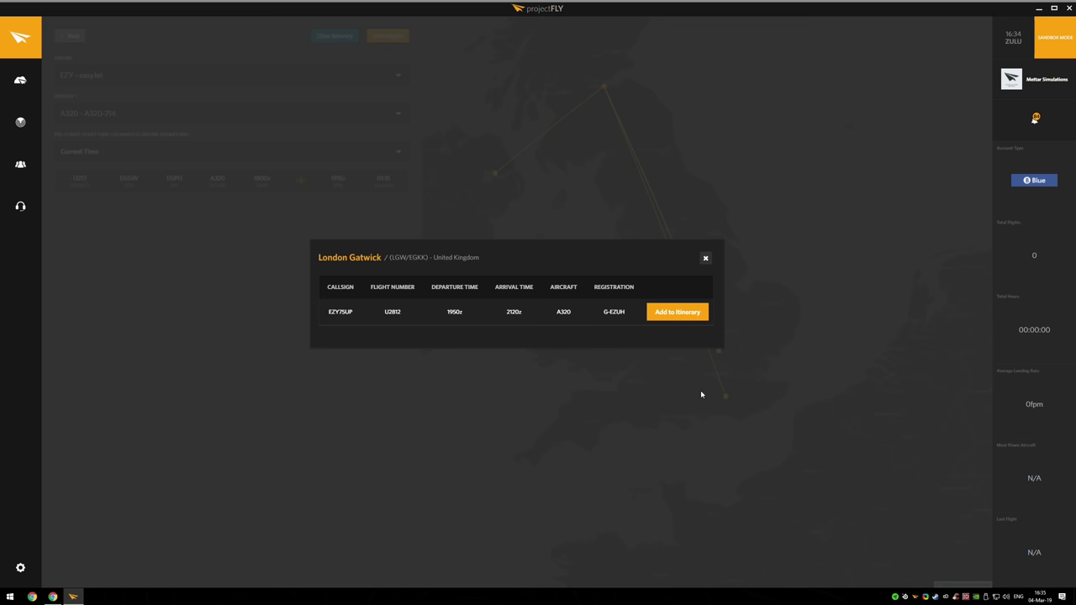
click(688, 316)
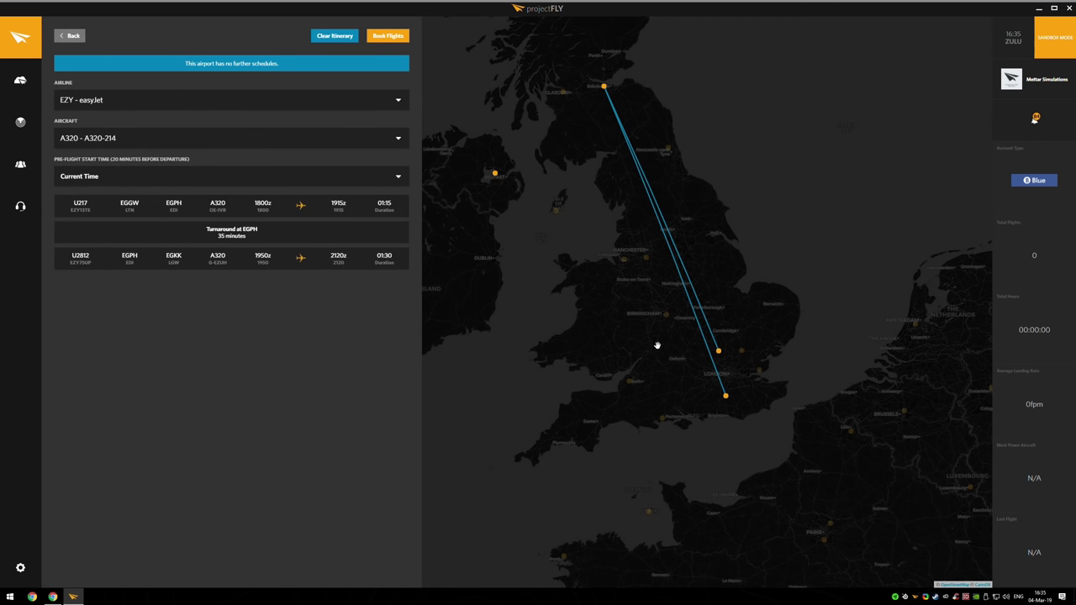
scroll(640, 358, down, 1)
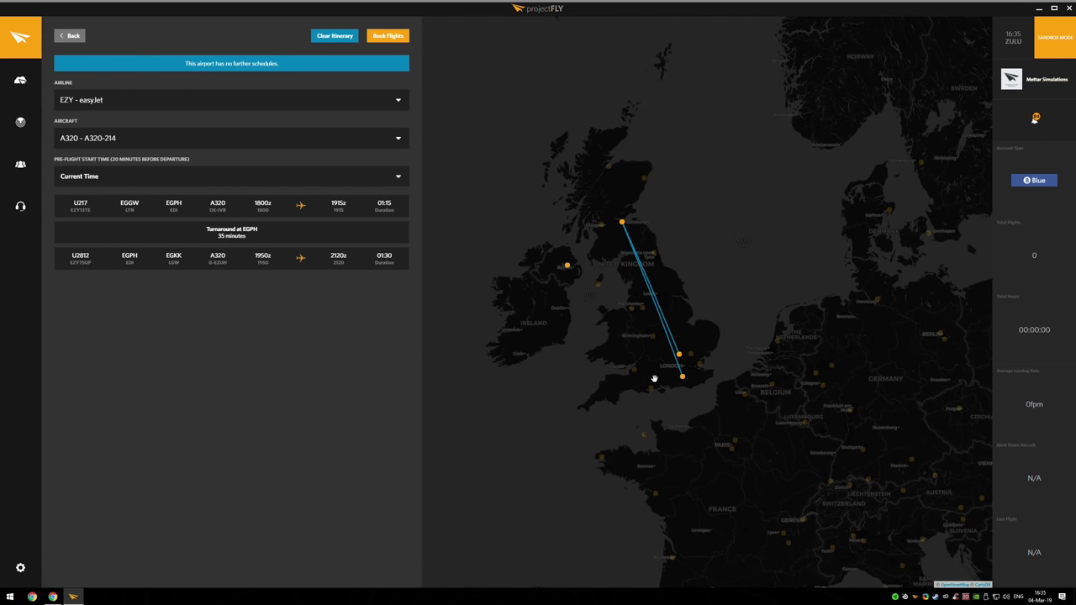
scroll(654, 380, down, 1)
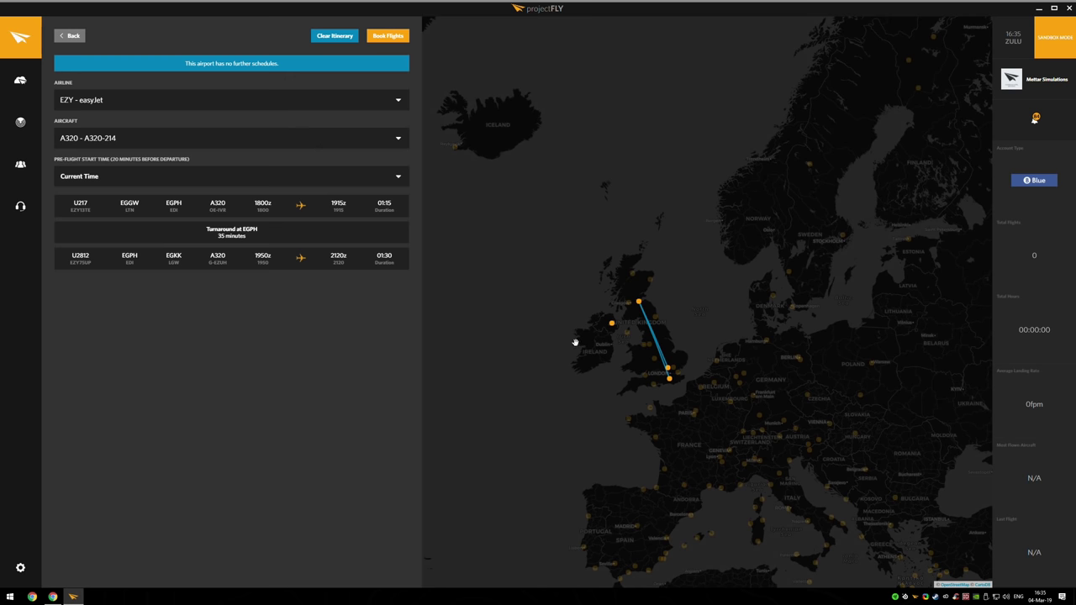
scroll(575, 342, up, 1)
scroll(725, 398, up, 1)
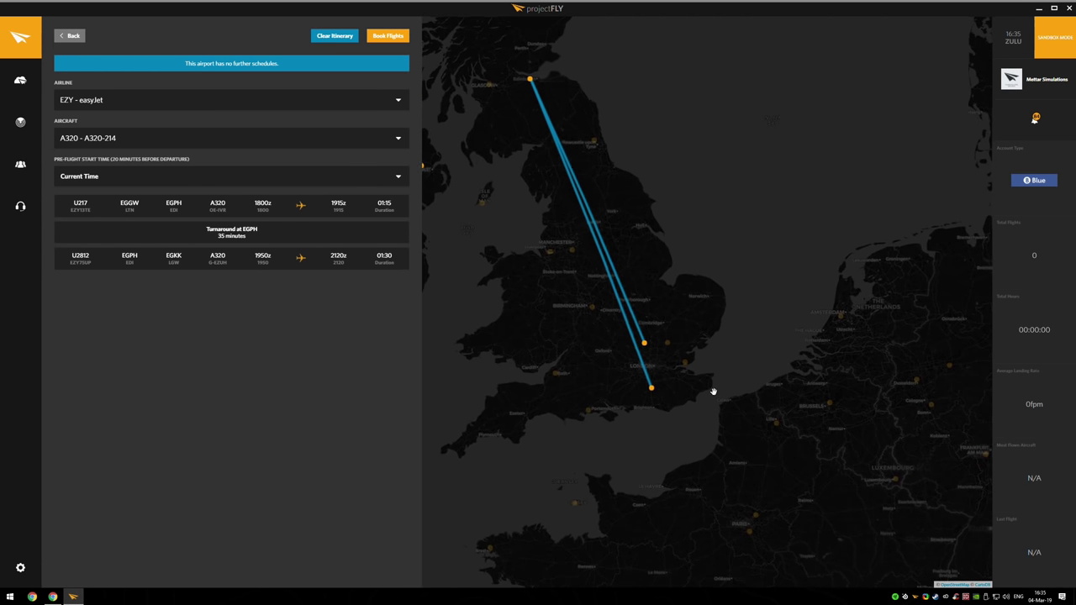
Set the Pre-Flight Start Time to Ignore Times & Turnarounds.
click(179, 178)
click(108, 214)
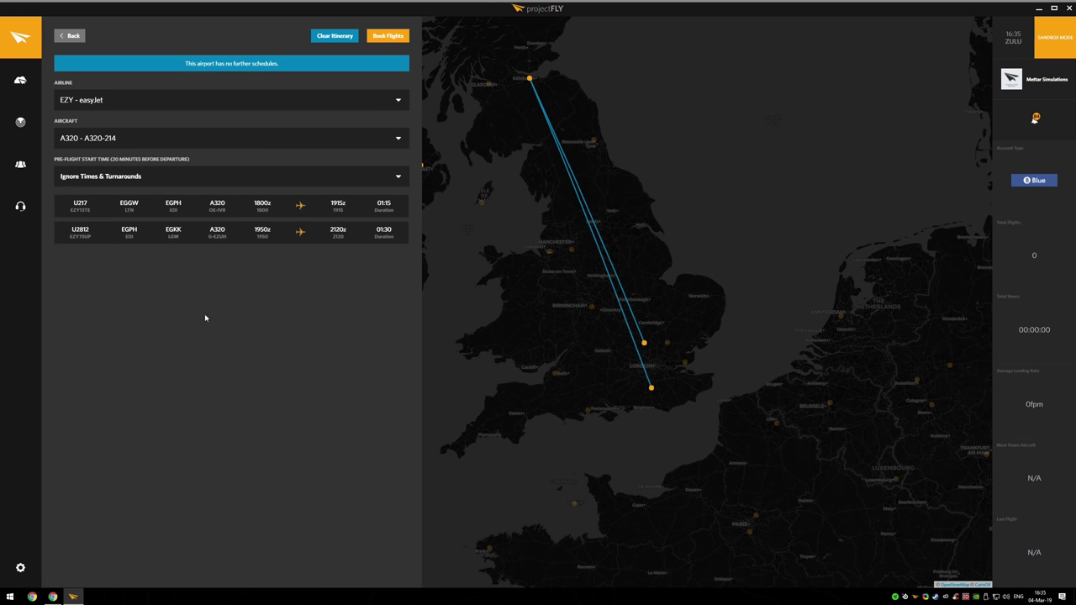
scroll(525, 337, down, 1)
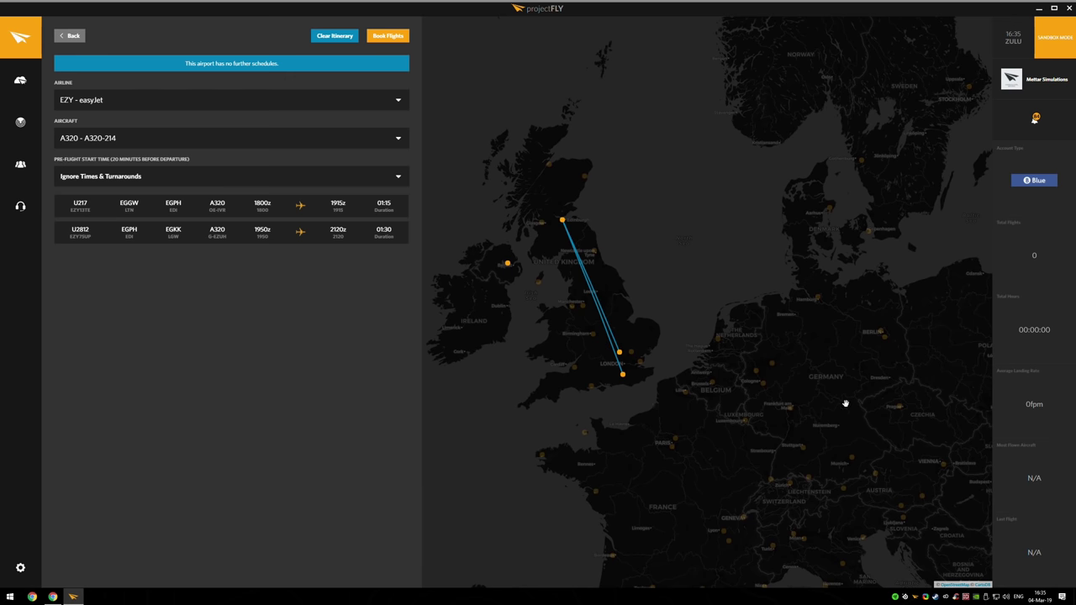
Recentre the map on the Edinburgh–London route.
drag(841, 407, 651, 355)
scroll(786, 383, down, 1)
scroll(651, 355, down, 1)
scroll(614, 367, down, 1)
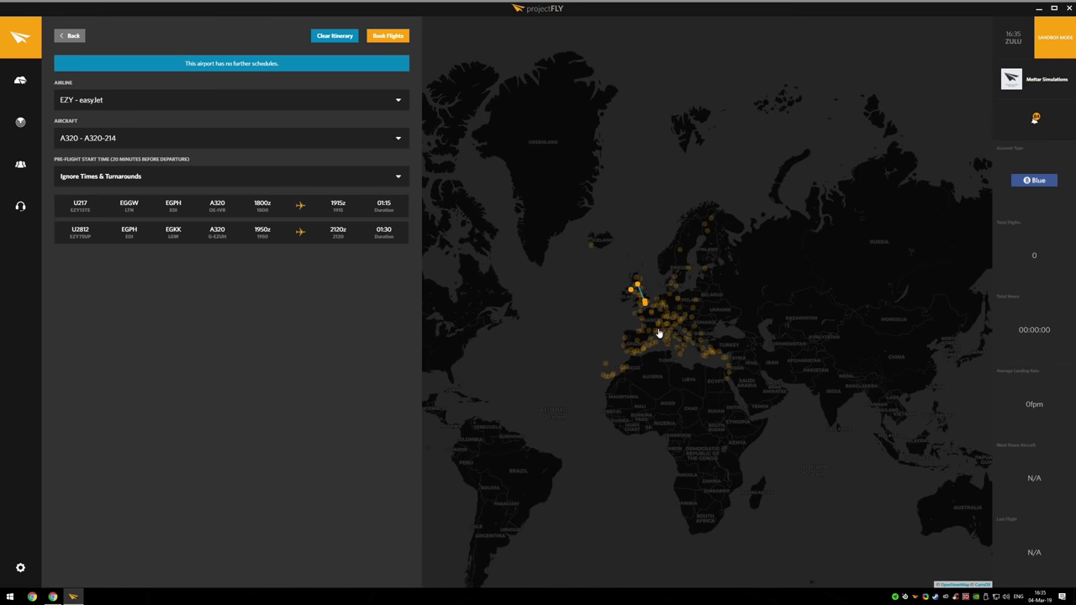
scroll(659, 332, up, 1)
scroll(647, 311, up, 1)
scroll(634, 283, up, 1)
drag(608, 228, 661, 293)
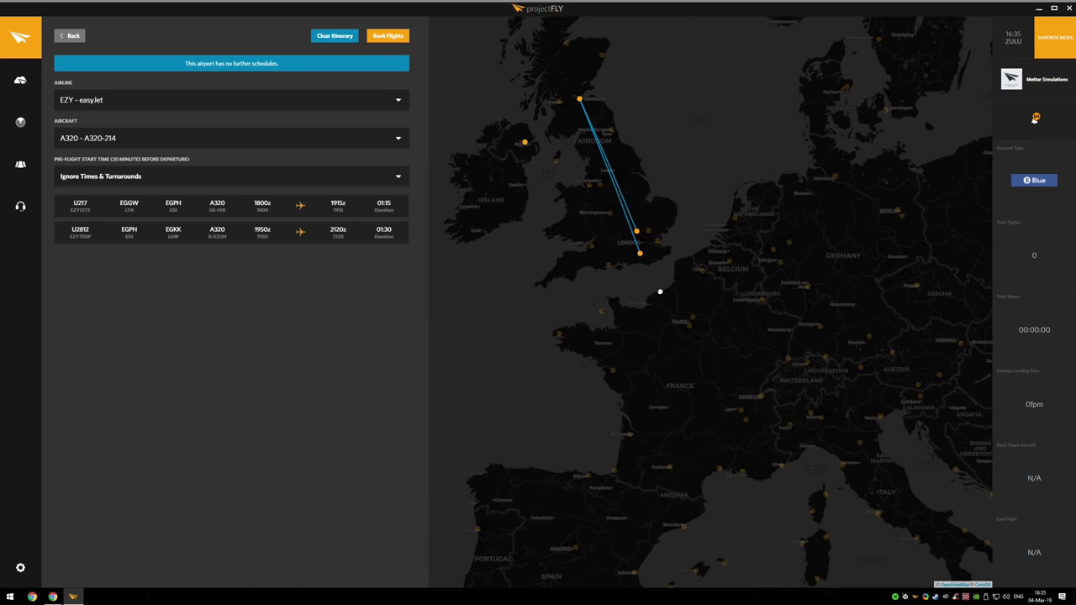
drag(518, 177, 572, 233)
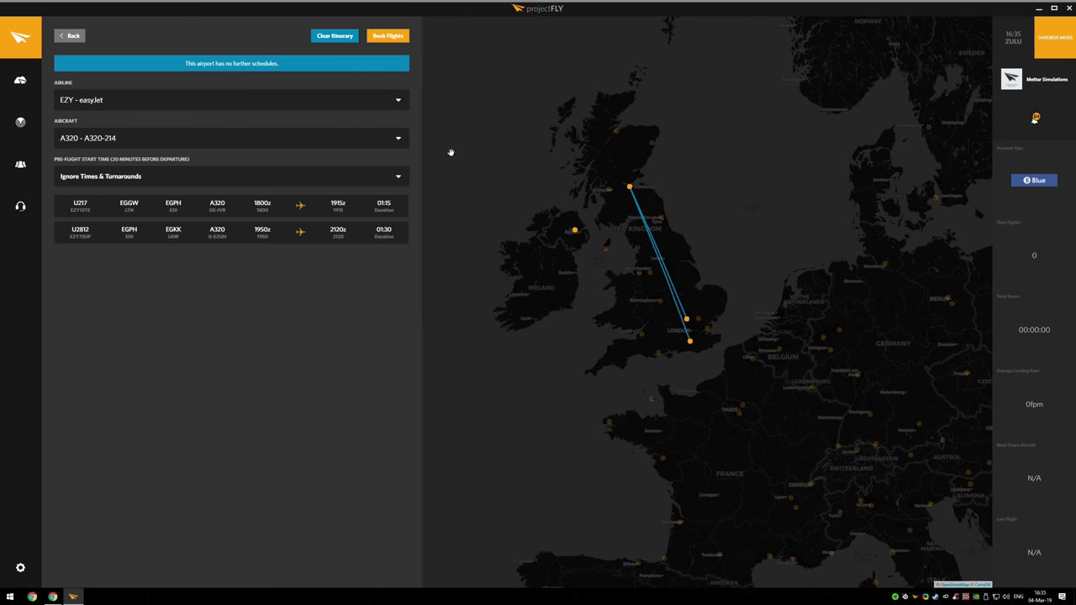
Open the booking dialog and look through the Flight Type, Rules, Aircraft and Network choices.
click(381, 37)
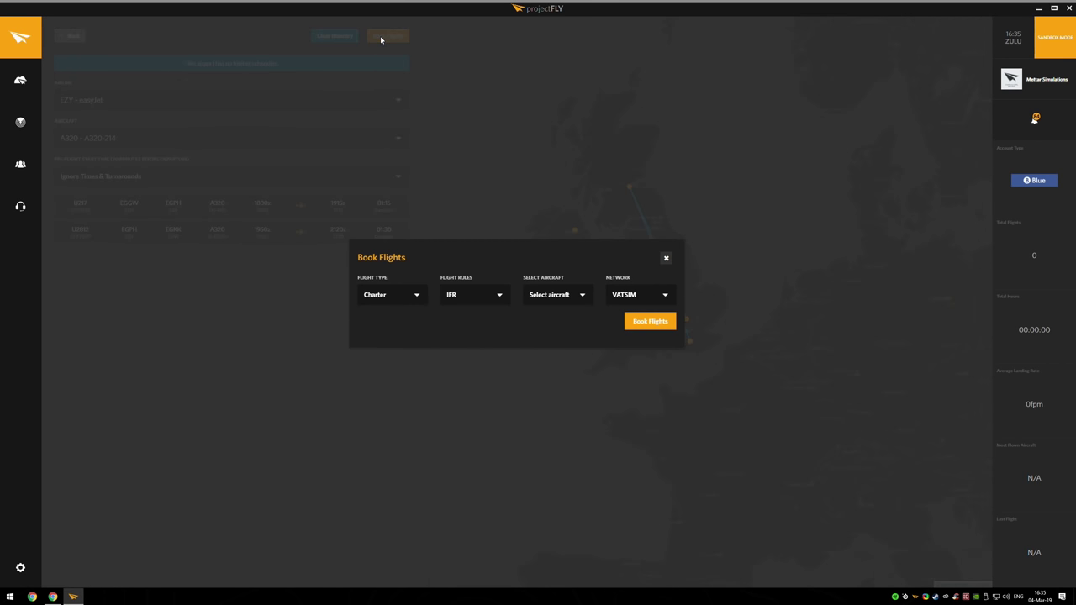
click(396, 295)
click(399, 333)
click(479, 295)
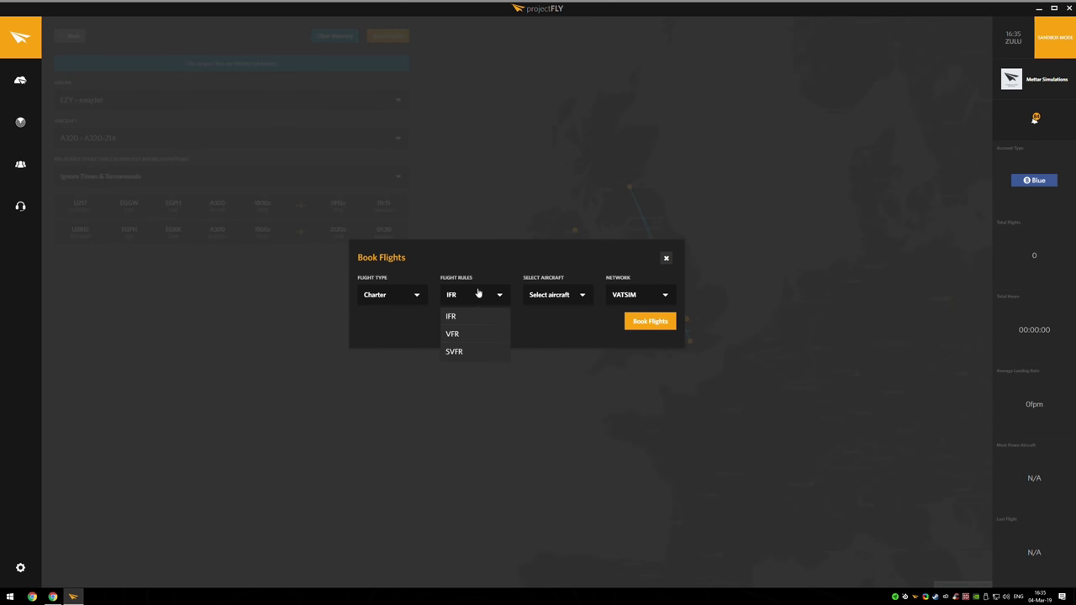
click(538, 299)
click(630, 299)
click(572, 295)
click(395, 315)
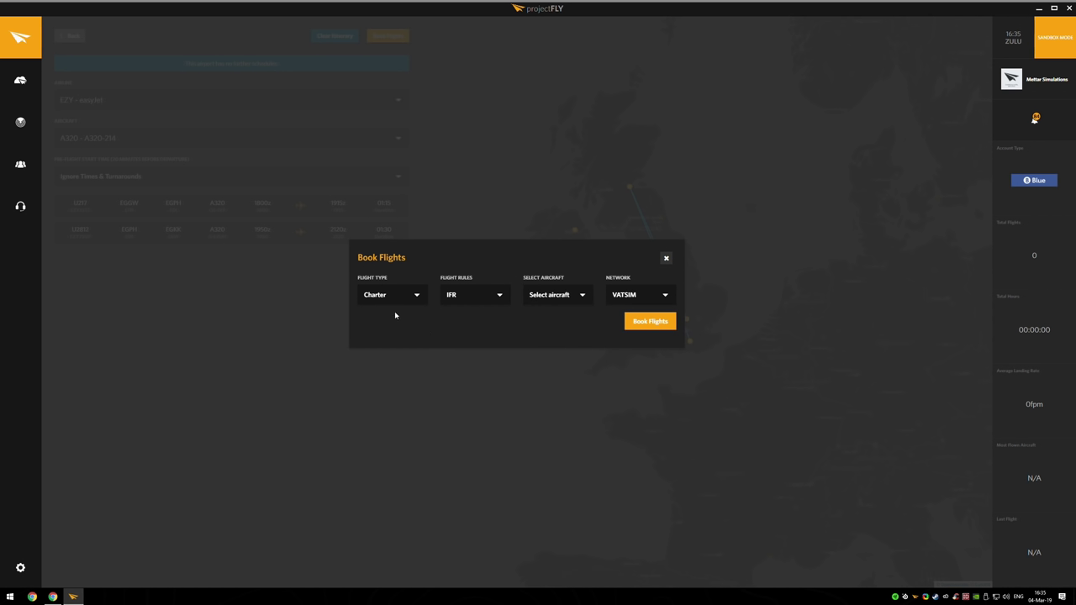
Try Scheduled, IFR, VATSIM and New Aircraft, close the dialog unbooked, and go to Fleet.
click(391, 300)
click(379, 317)
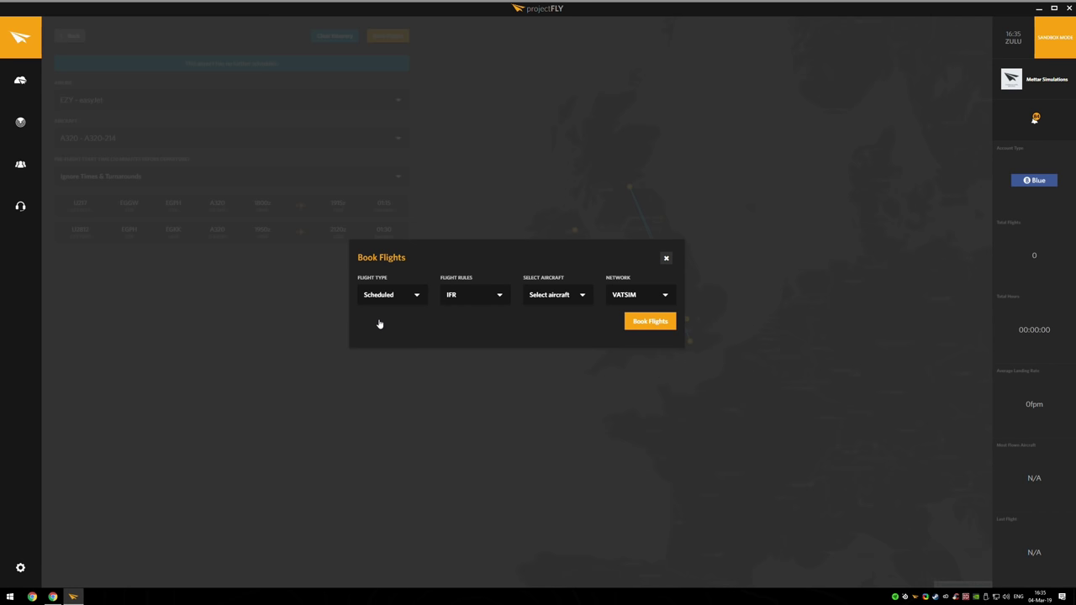
click(467, 306)
click(474, 314)
click(635, 298)
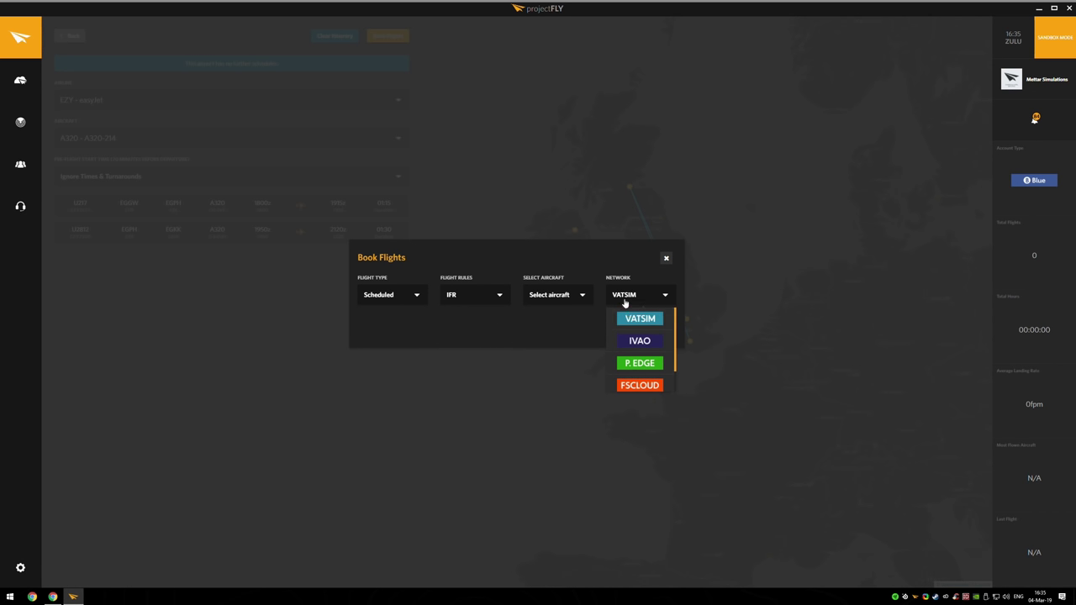
click(619, 318)
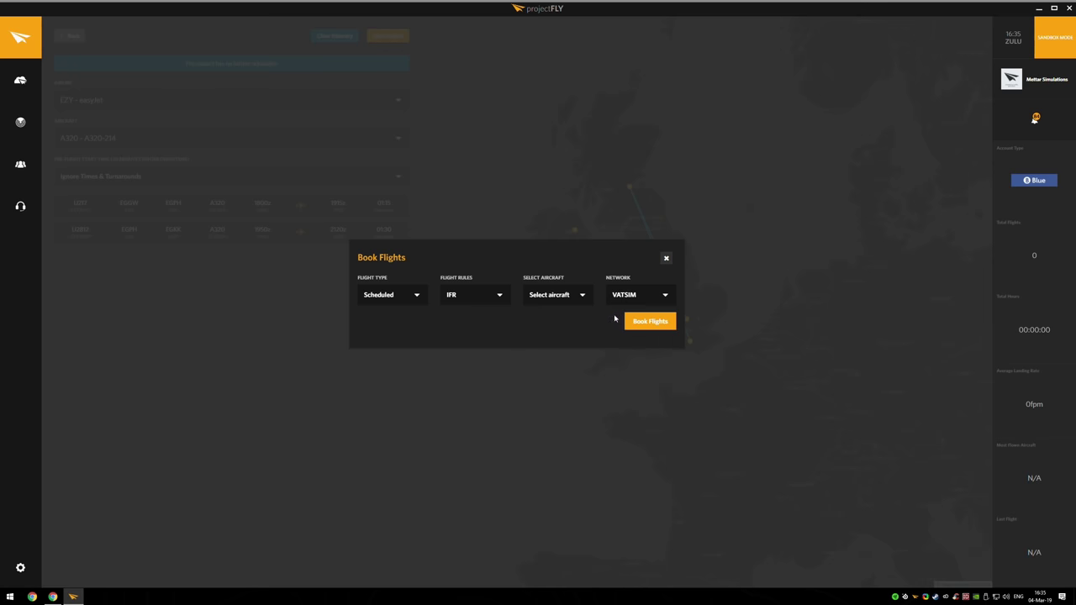
click(567, 296)
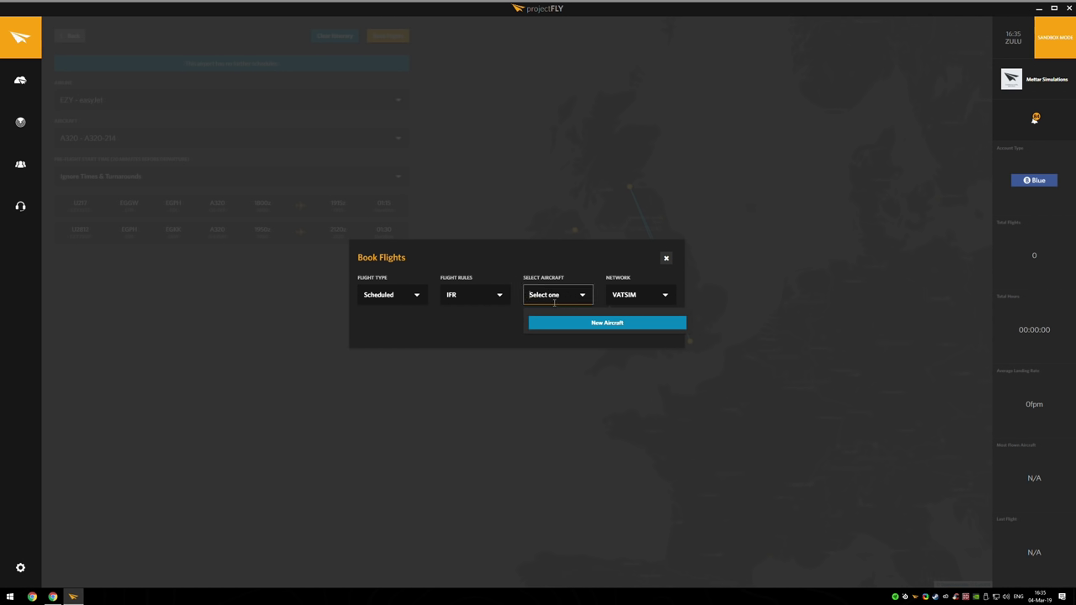
click(601, 324)
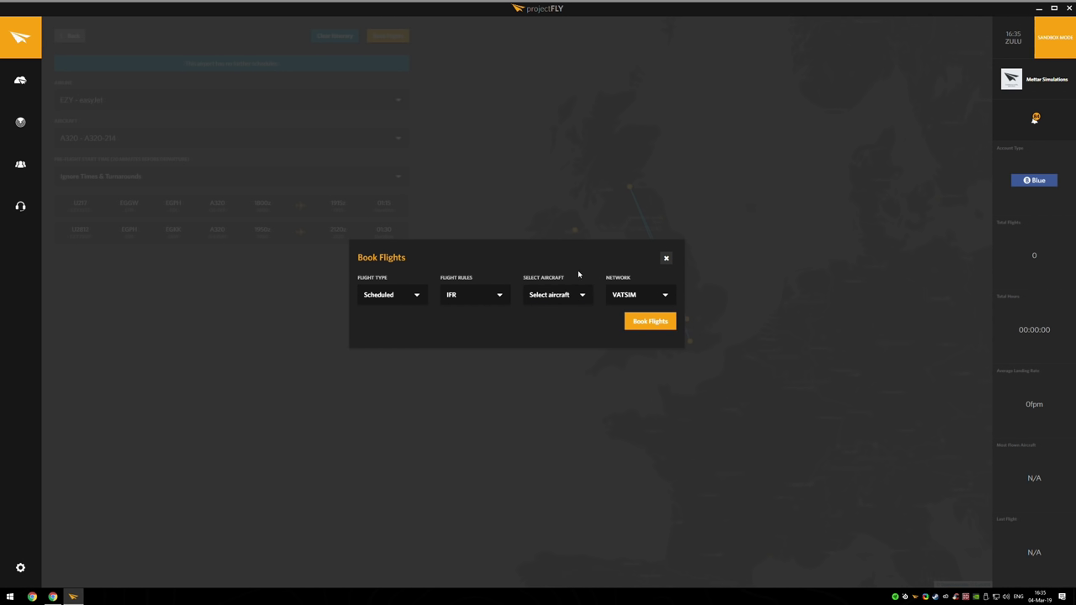
click(666, 258)
click(21, 80)
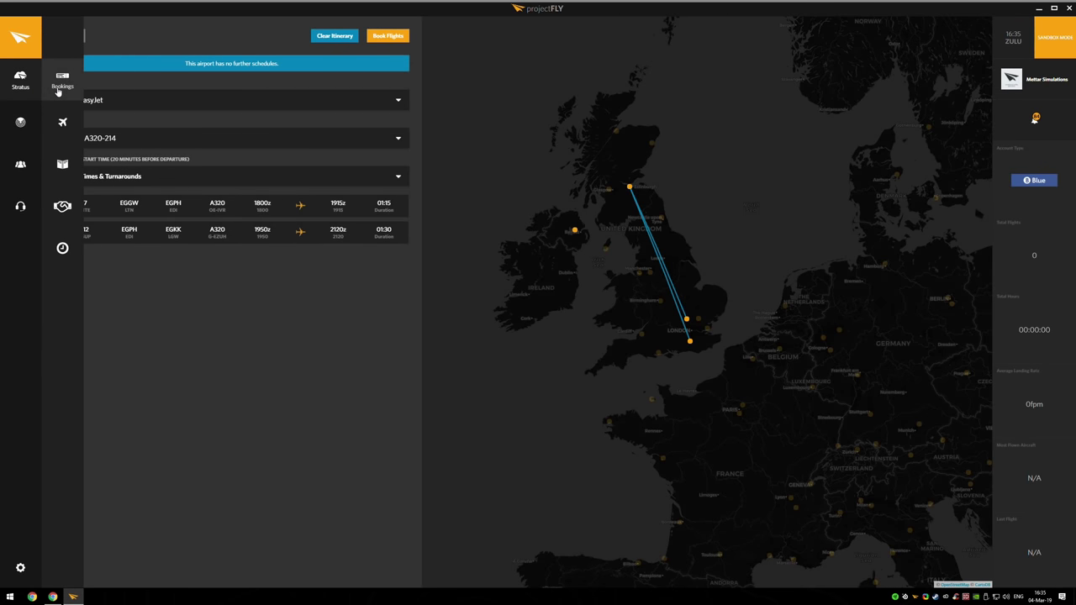
click(63, 121)
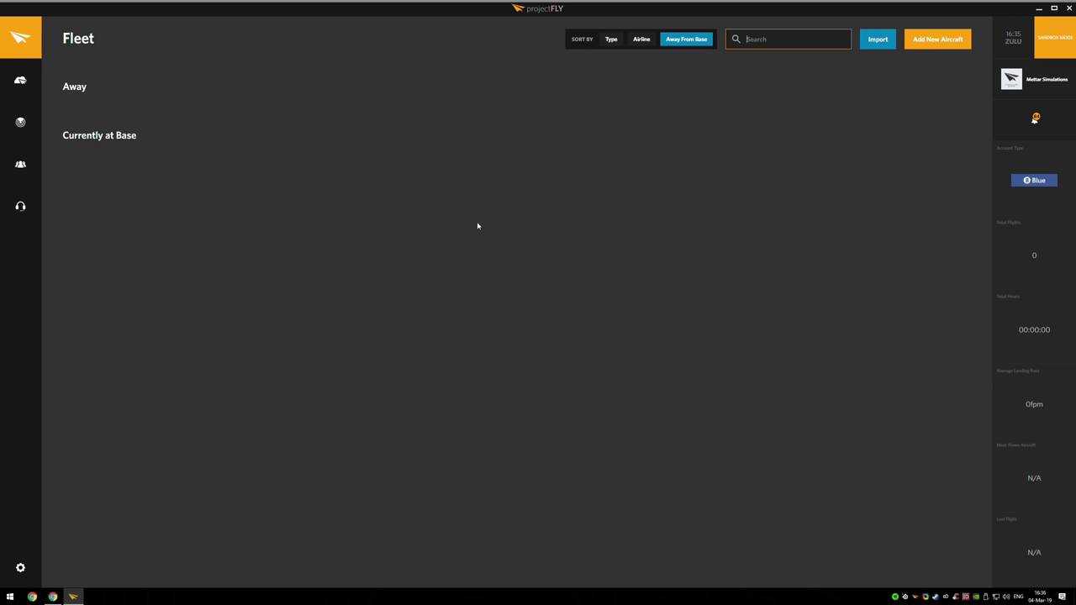
click(879, 43)
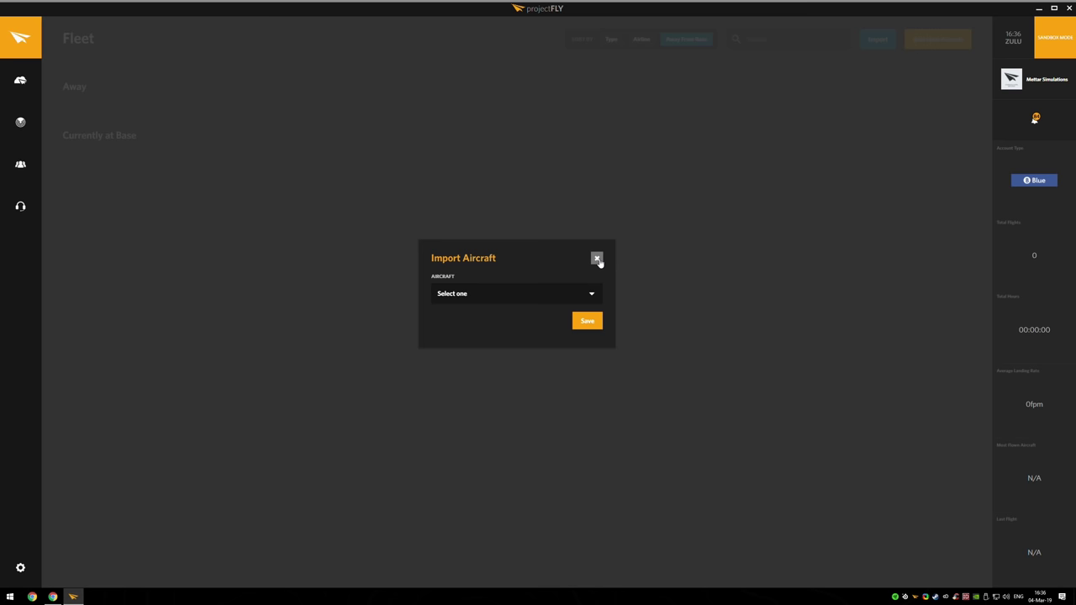
click(597, 259)
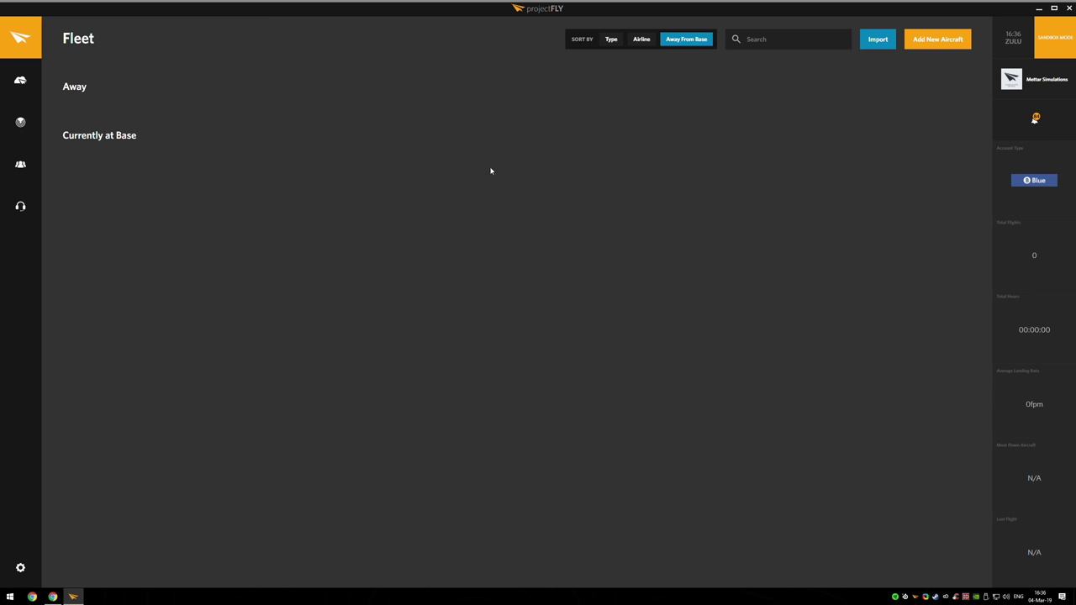
Start a new aircraft and set its type to the B789 787-9.
click(930, 42)
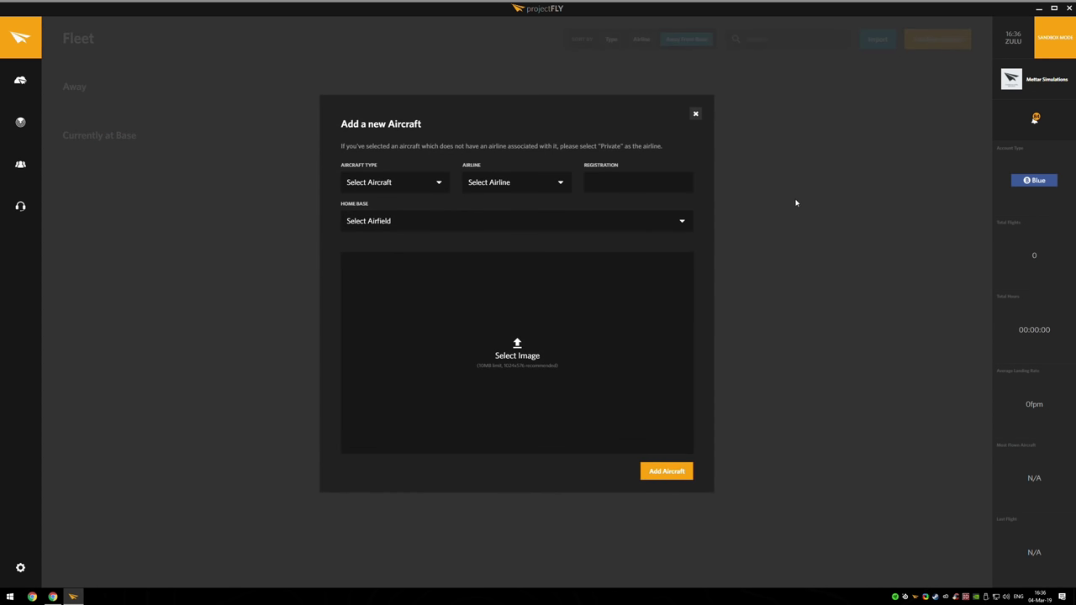
click(424, 182)
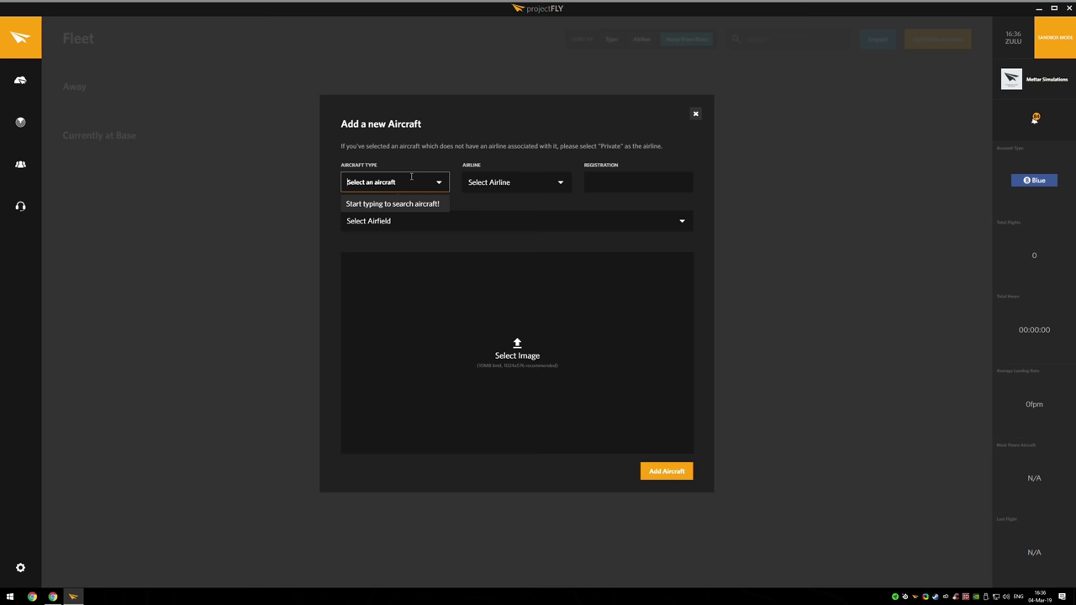
text(787)
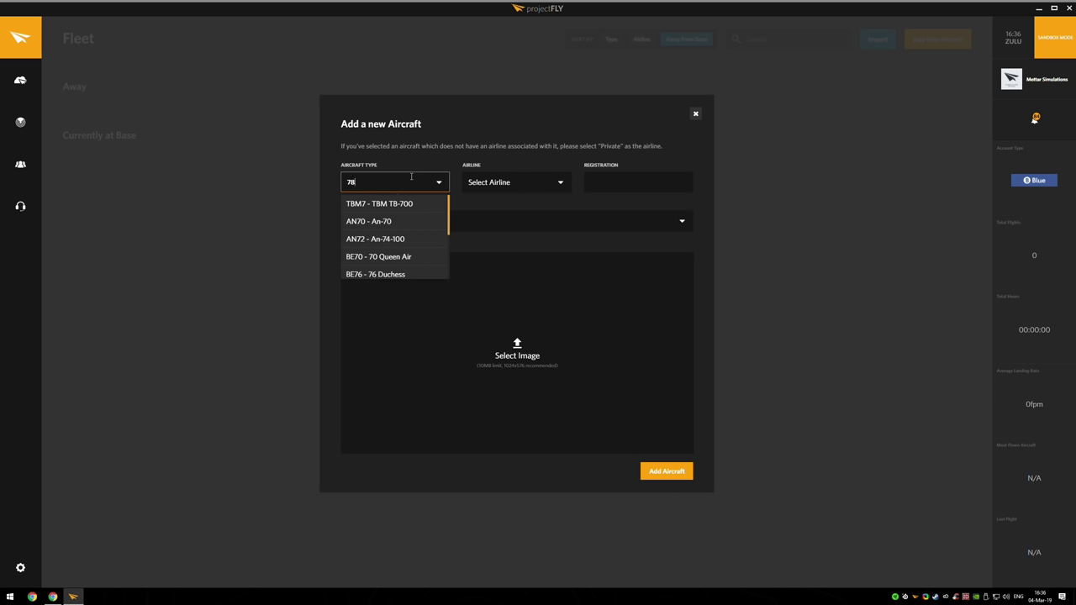
click(385, 225)
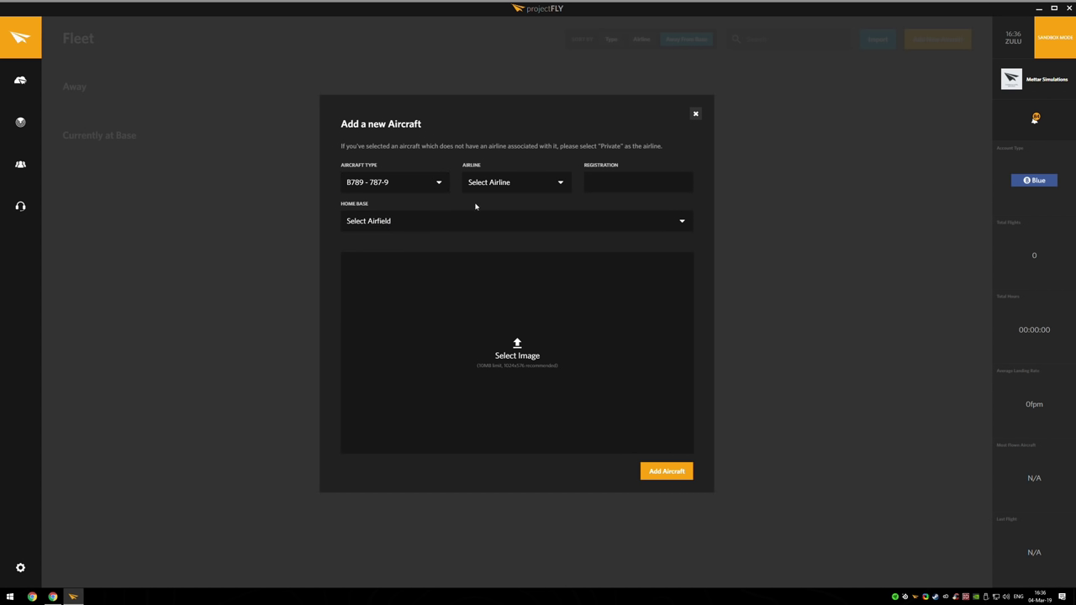
Choose Virgin Atlantic Airways, enter registration G-VIRZ, and search egll for home base.
click(502, 184)
text(vir)
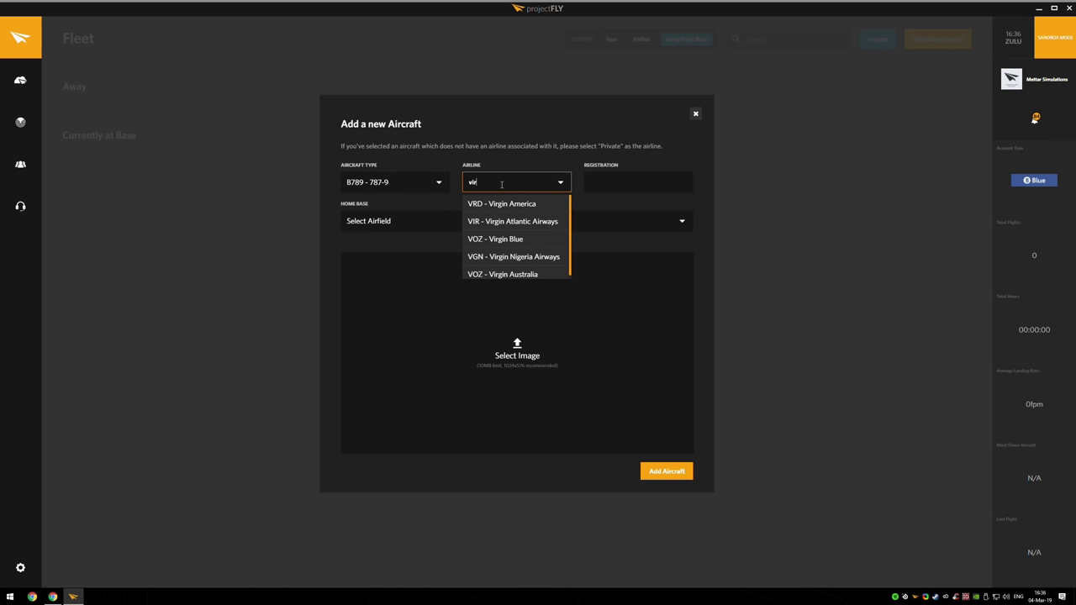
click(526, 220)
click(617, 183)
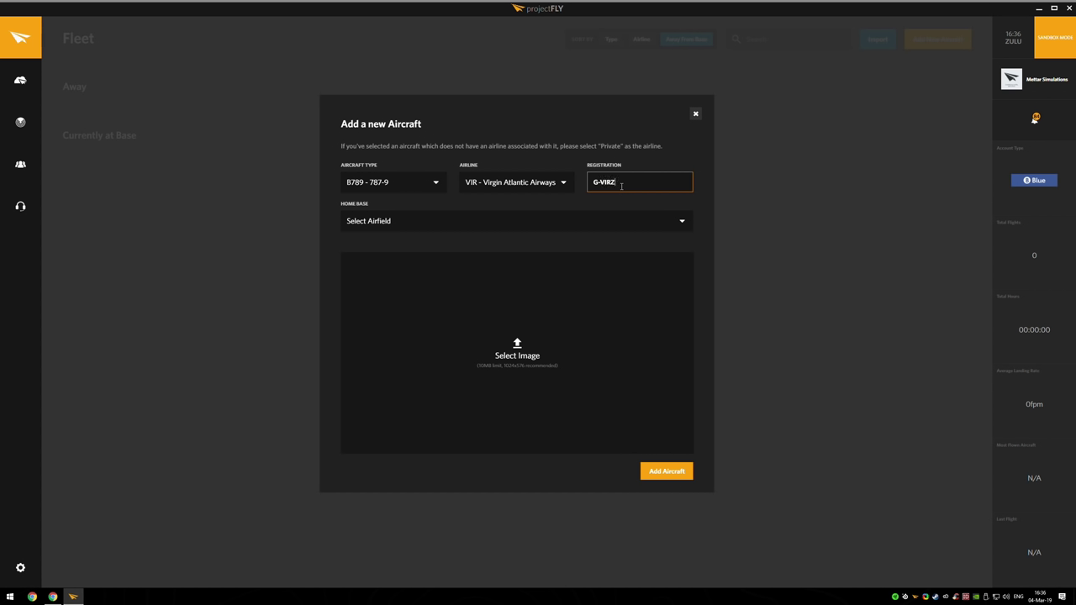
click(530, 223)
text(egll)
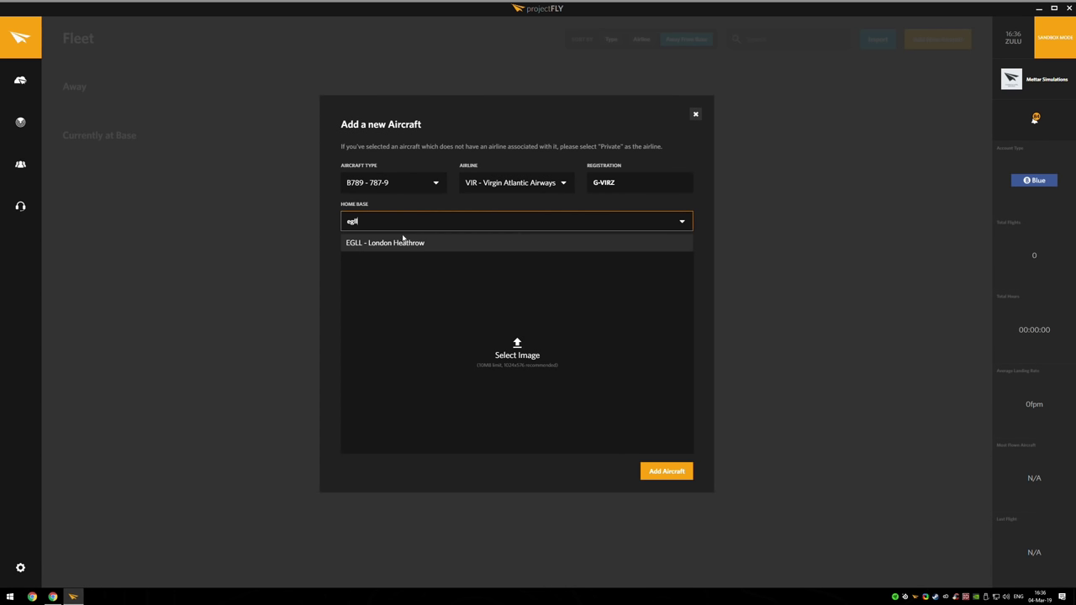
Set London Heathrow (EGLL) as home base and browse to the Prepar3D v4 Files pictures folder.
click(444, 243)
click(471, 317)
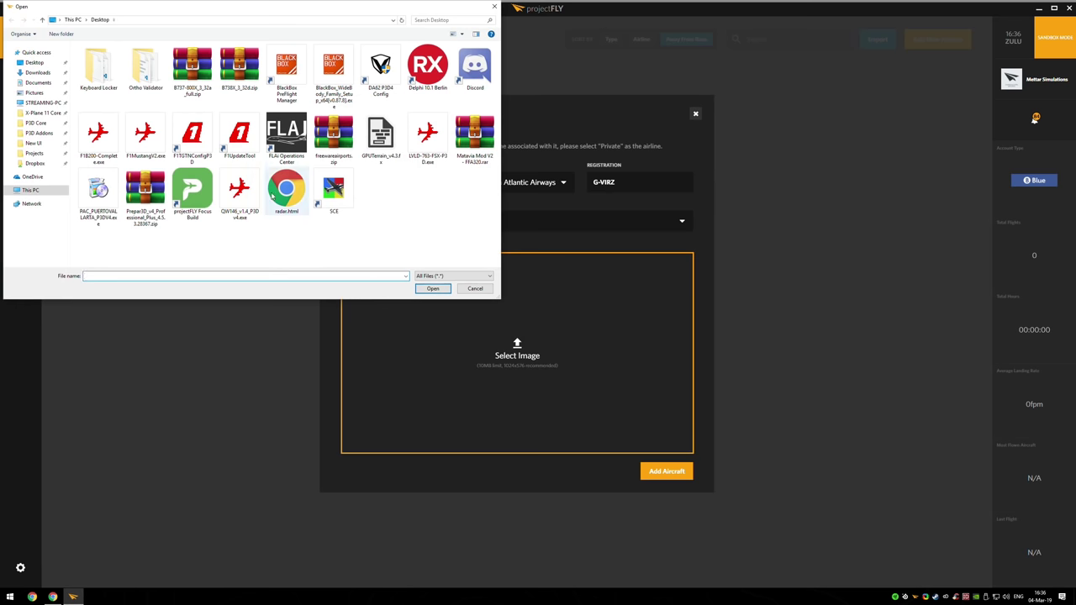
click(36, 93)
click(98, 68)
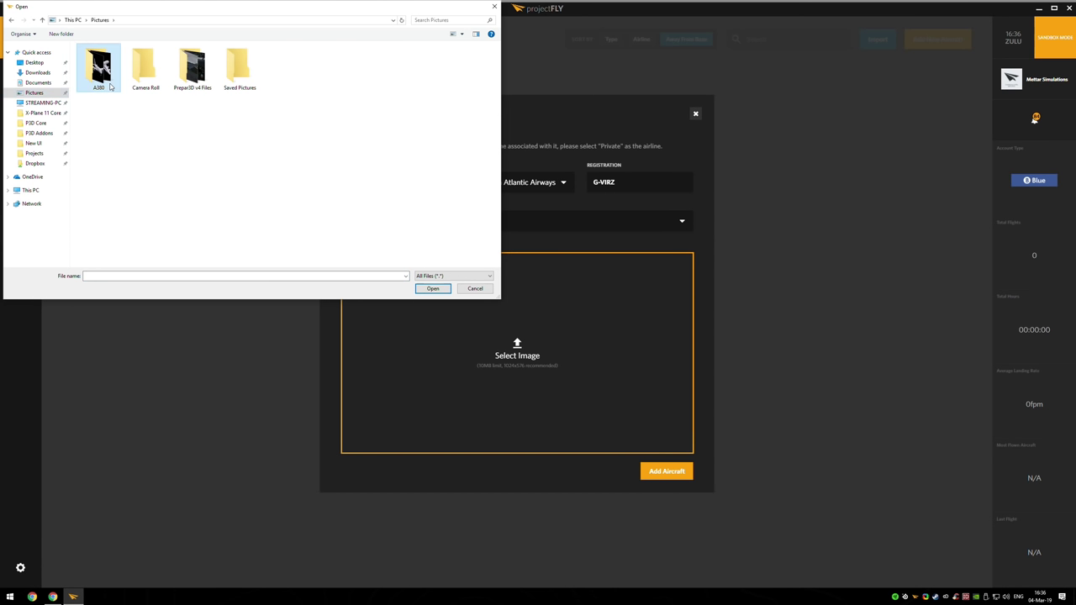
click(192, 67)
drag(229, 7, 301, 34)
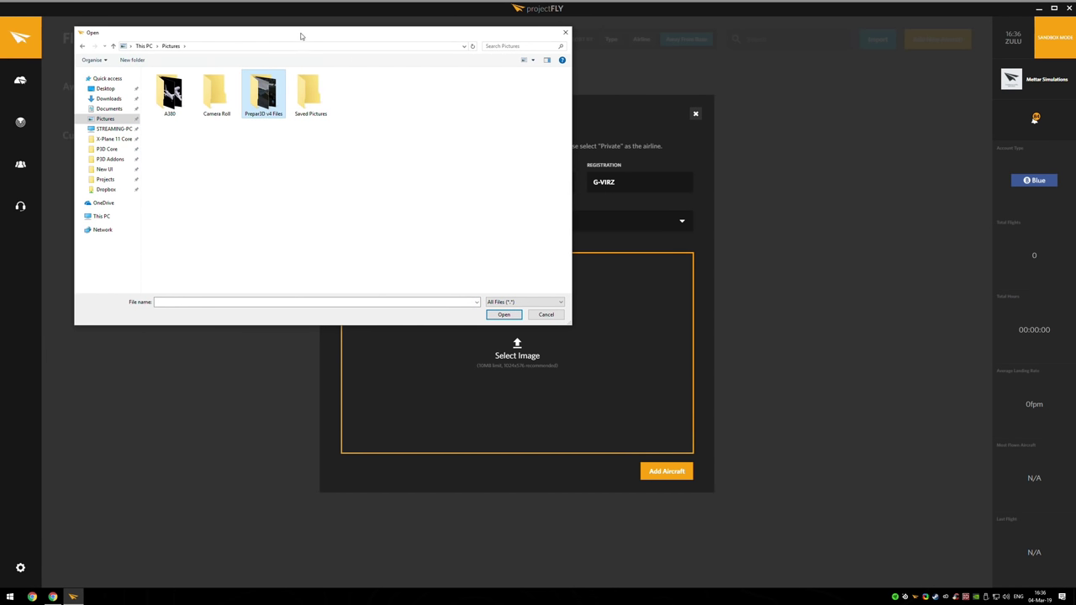
double_click(264, 113)
Choose the first cockpit screenshot as the aircraft's picture.
scroll(471, 235, down, 3)
scroll(470, 235, up, 3)
scroll(567, 88, down, 3)
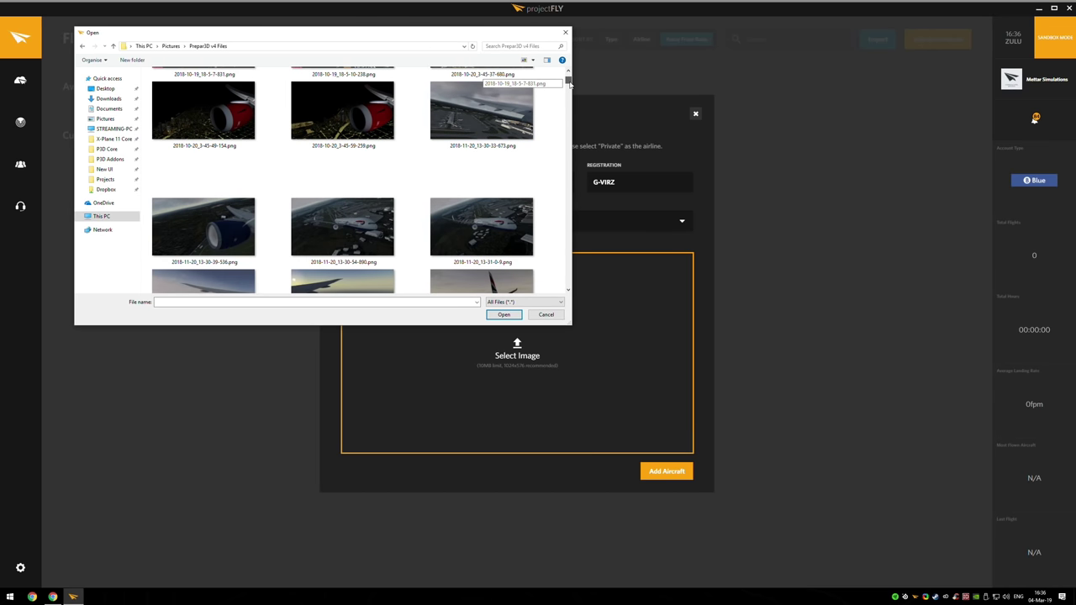
scroll(568, 90, up, 3)
scroll(569, 94, down, 3)
drag(568, 94, 556, 75)
click(228, 152)
double_click(228, 152)
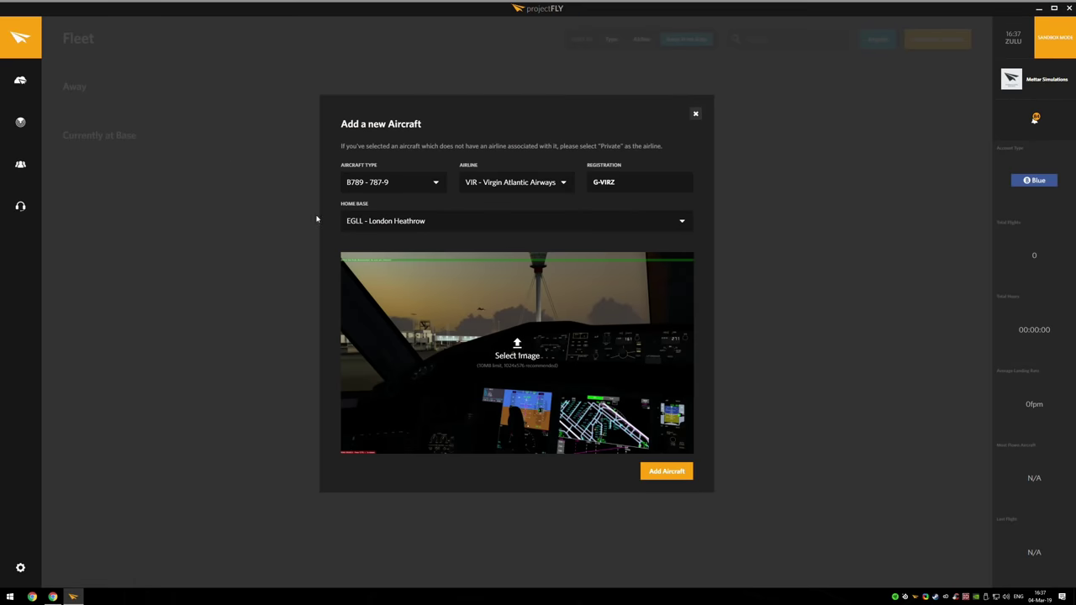
Add the aircraft and review the Virgin Atlantic G-VIRZ page's details and statistics.
click(665, 472)
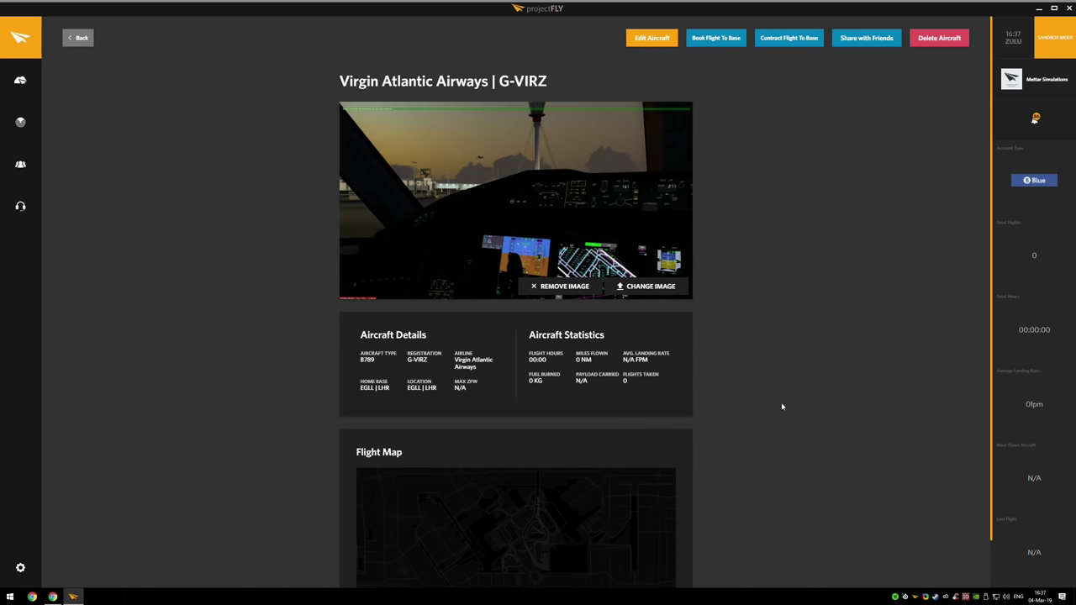
scroll(781, 409, down, 1)
scroll(771, 406, up, 1)
scroll(828, 168, down, 1)
scroll(836, 216, up, 1)
scroll(811, 185, down, 1)
scroll(790, 180, up, 1)
Start a new booking with London Heathrow (EGLL) as the departure airport.
mouse_move(20, 80)
click(67, 87)
click(514, 340)
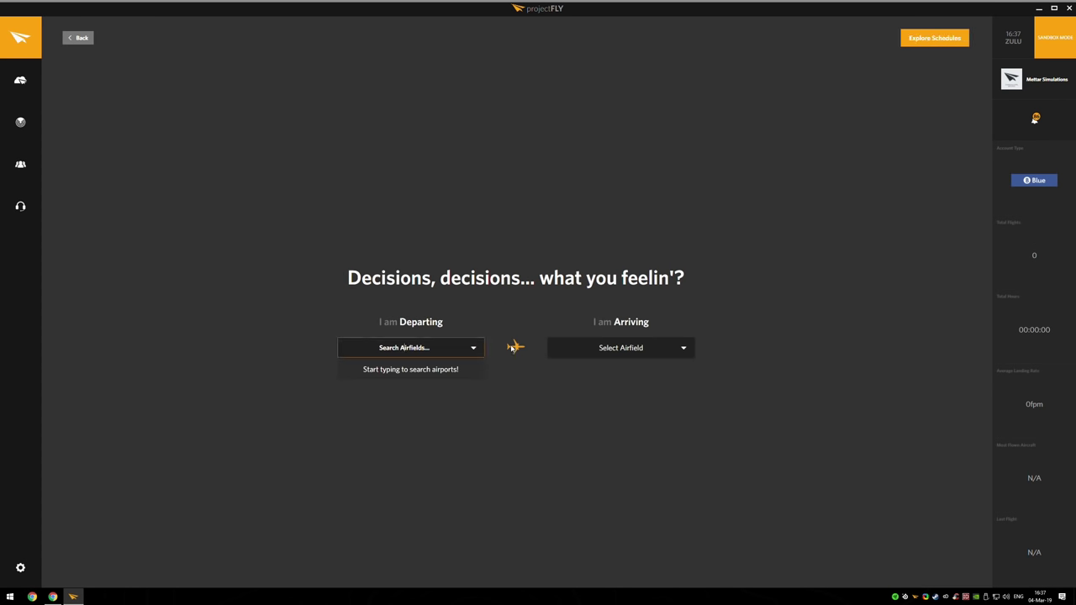
text(essa)
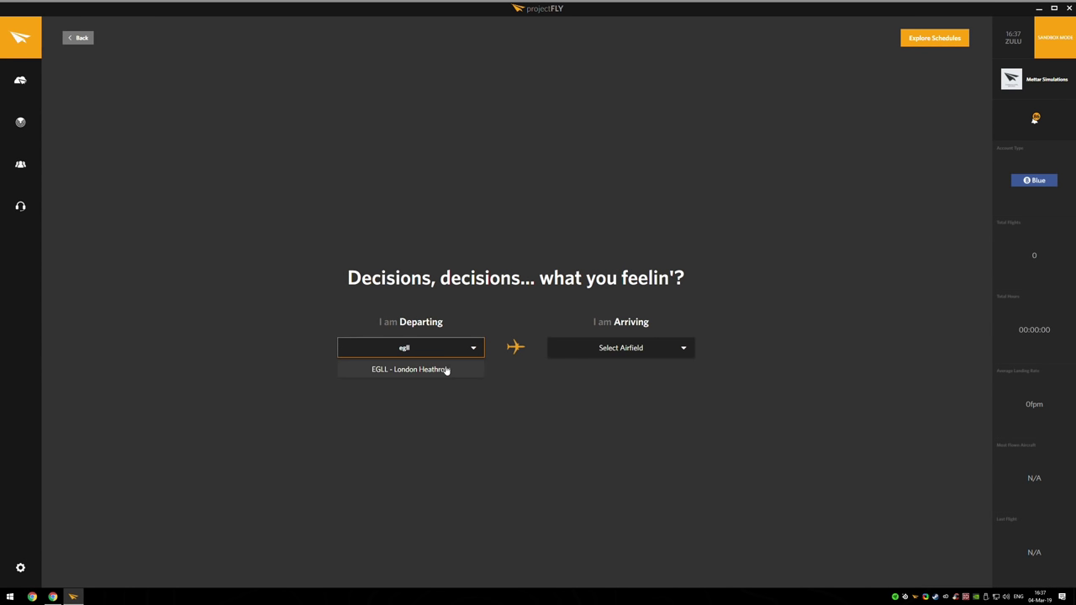
click(444, 370)
click(437, 353)
click(421, 370)
Set Los Angeles International (KLAX) as arrival and browse the 33 available flights.
click(614, 348)
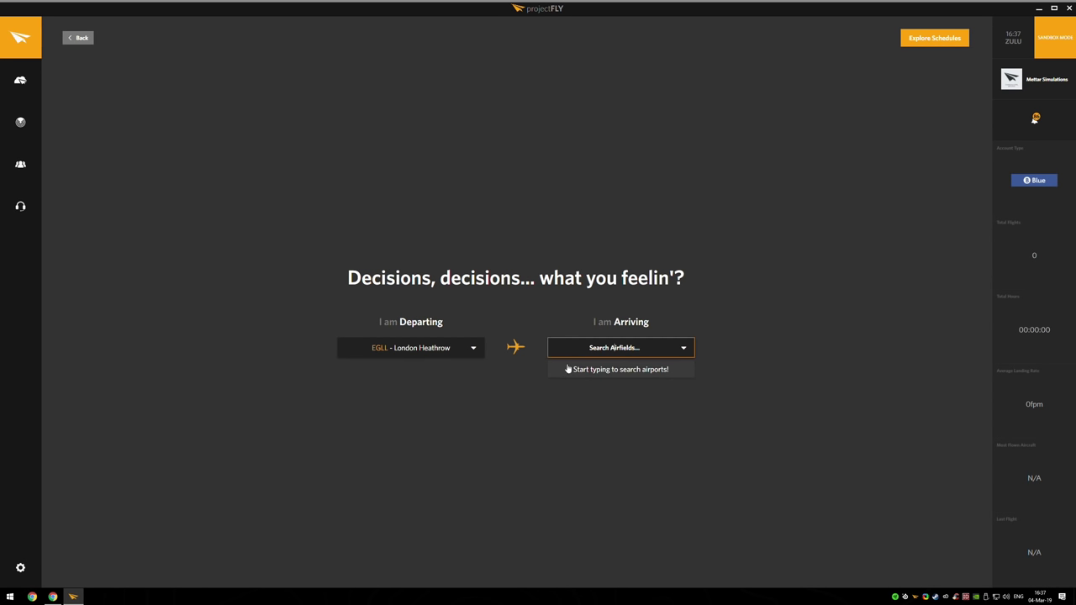
text(klax)
click(613, 368)
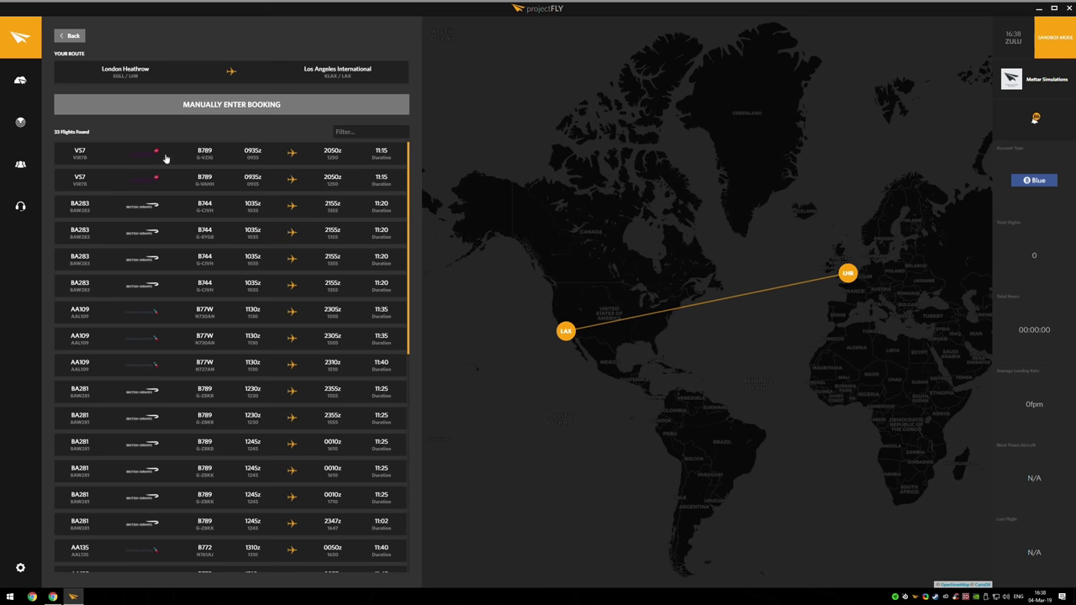
scroll(206, 353, down, 5)
scroll(210, 345, up, 3)
scroll(184, 269, down, 5)
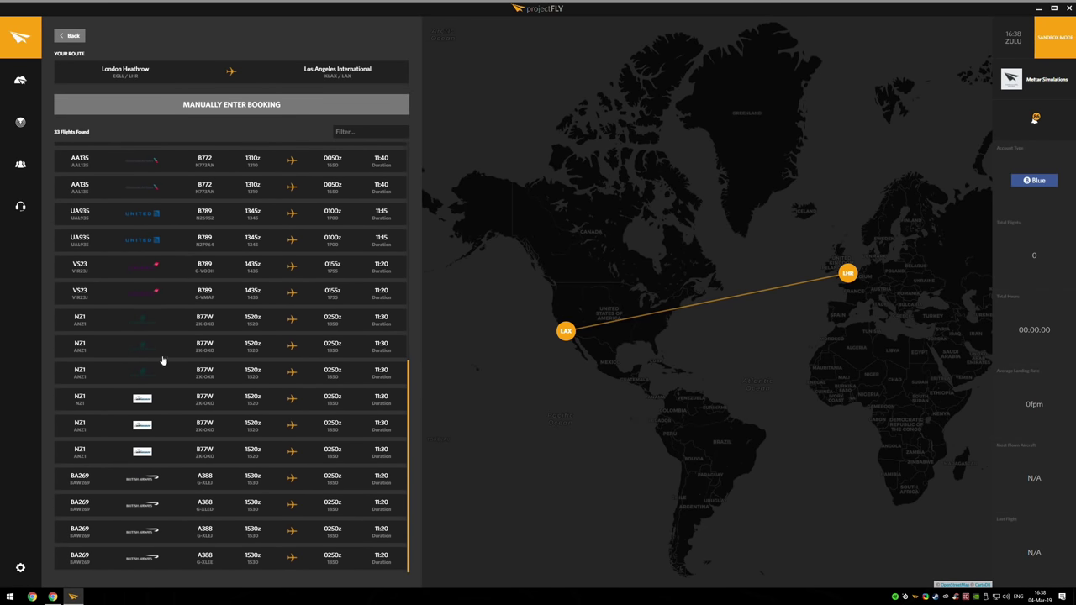
scroll(202, 328, up, 5)
scroll(178, 318, down, 5)
scroll(197, 416, up, 5)
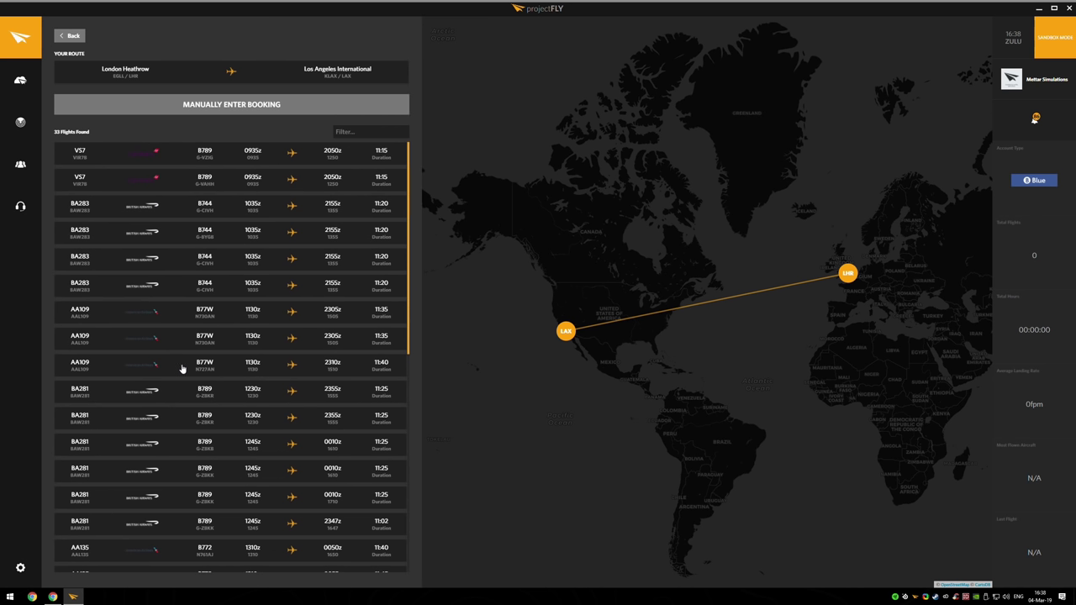
Select flight VS7 and check its callsign, departure and arrival times.
click(144, 168)
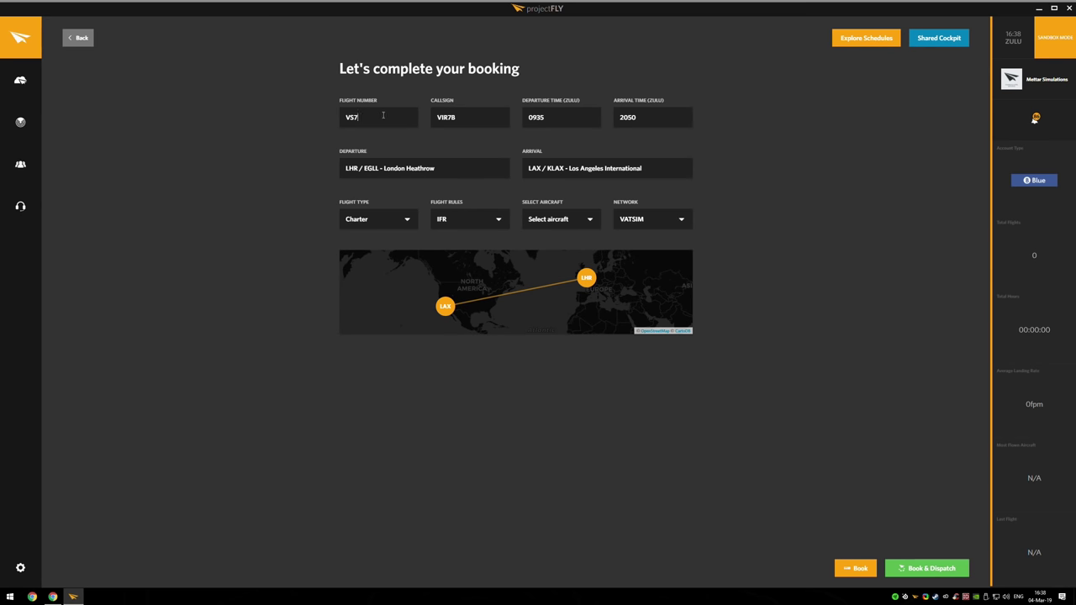
click(475, 118)
click(544, 117)
click(638, 117)
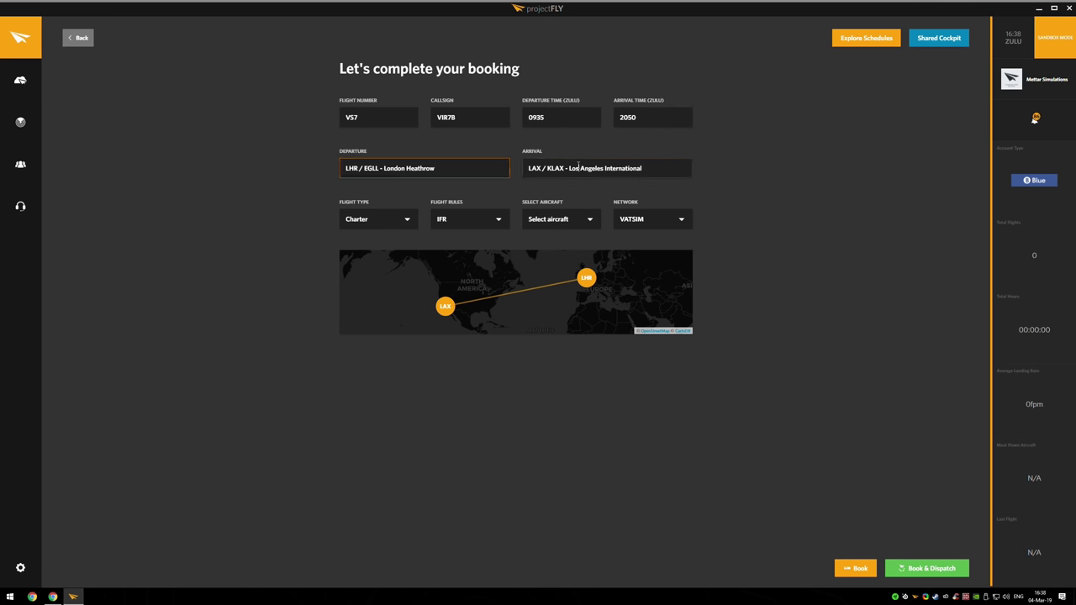
Book VS7 as a Scheduled IFR flight on G-VIRZ via VATSIM and proceed to dispatch.
click(374, 220)
click(363, 241)
click(450, 223)
click(441, 241)
click(557, 226)
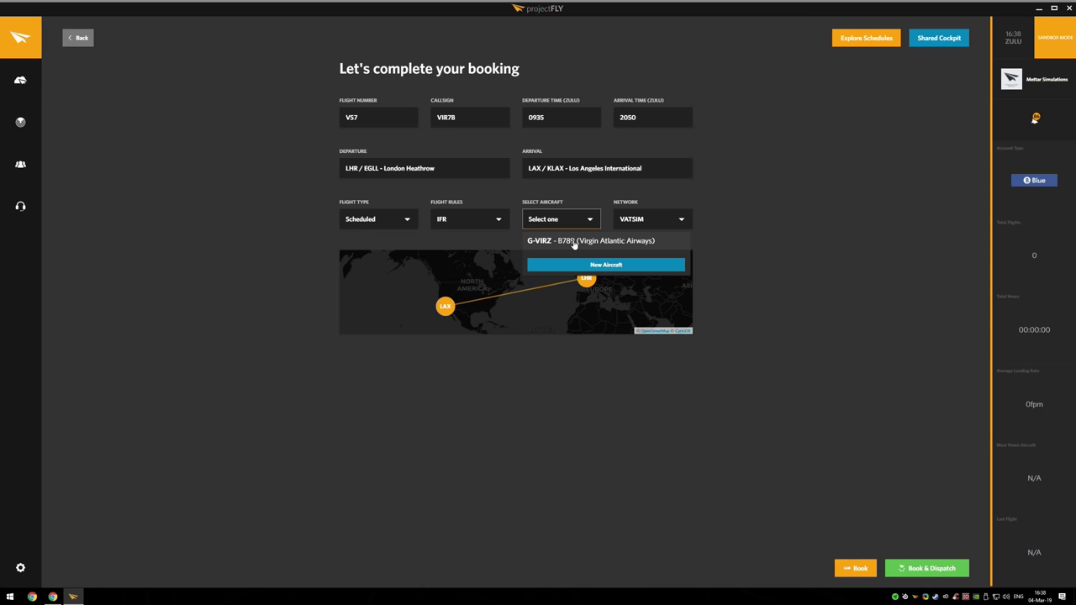
click(574, 242)
click(639, 224)
click(647, 242)
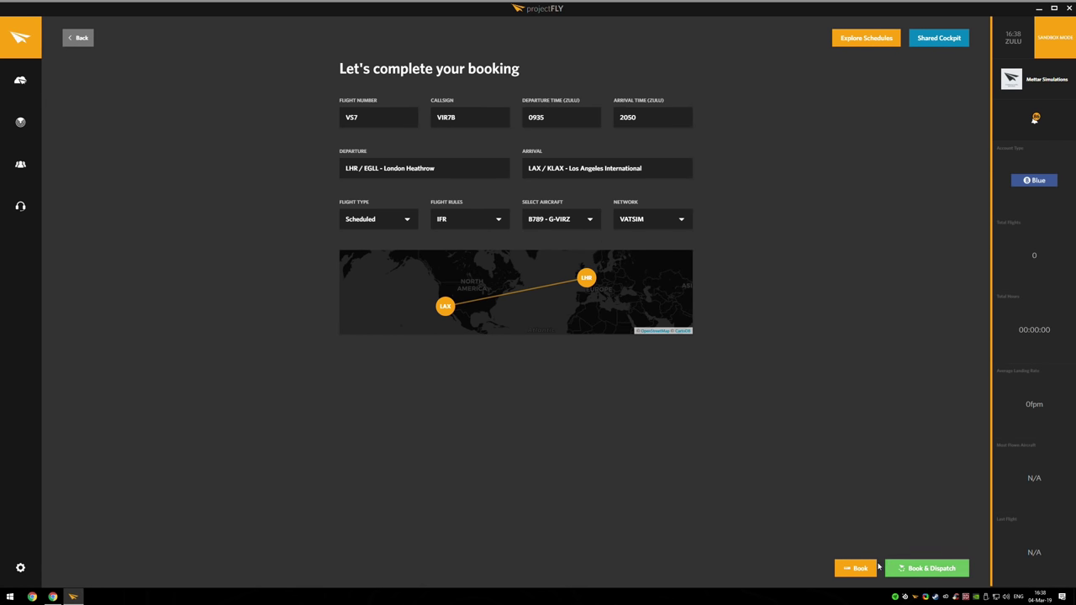
click(908, 569)
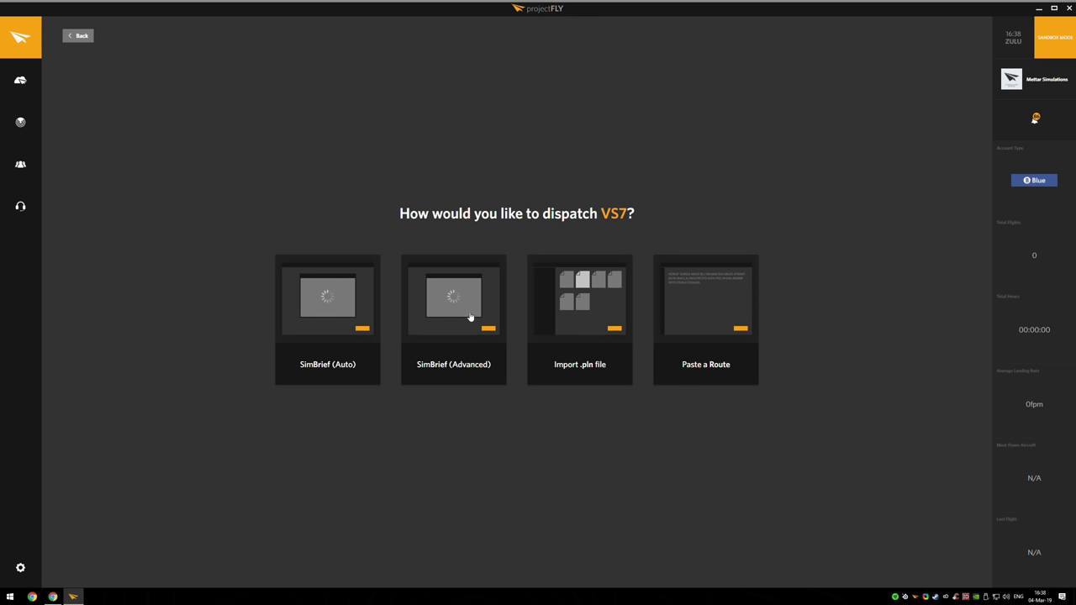
Log in to SimBrief (Auto) with the account username and password to generate the VS7 plan.
click(331, 321)
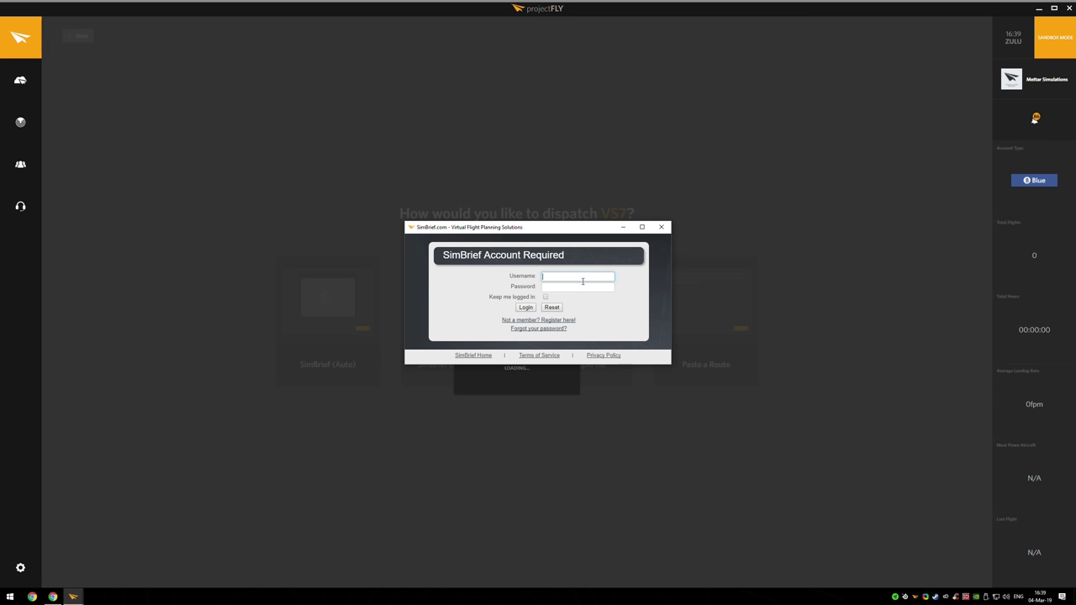
text(Belynz)
key(Tab)
text(•••••••••••••)
click(516, 308)
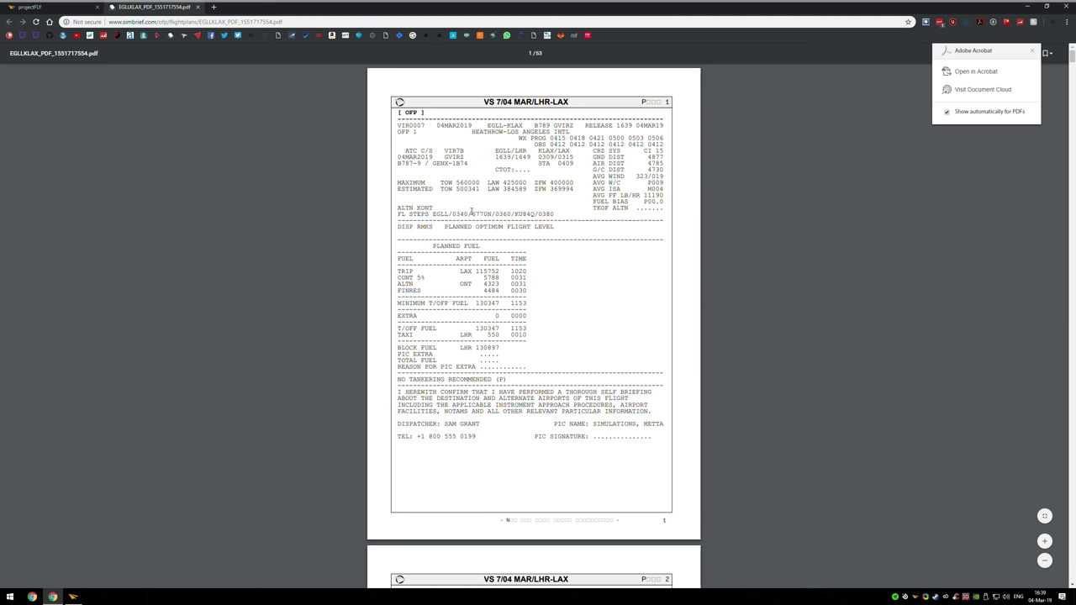
Scroll through the EGLLKLAX OFP, reviewing trip fuel 115752, block fuel 130897 and trip time 1020.
scroll(493, 229, down, 1)
scroll(492, 229, down, 7)
scroll(493, 230, down, 1)
scroll(486, 221, up, 9)
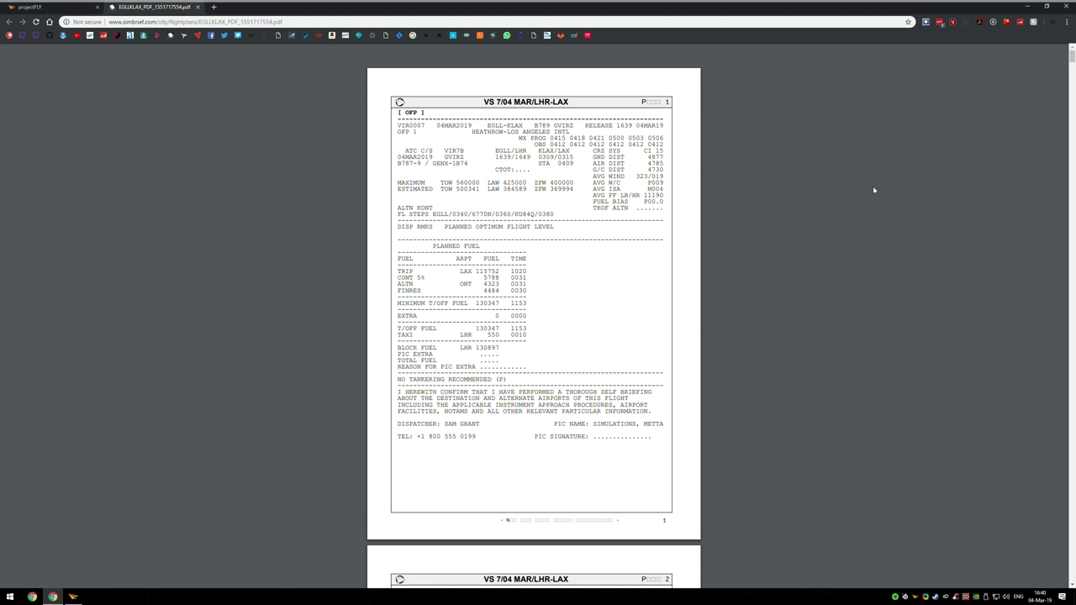
Preview the QualityWings 787 route export without exporting, then open the VS7 VATSIM prefile.
click(1027, 6)
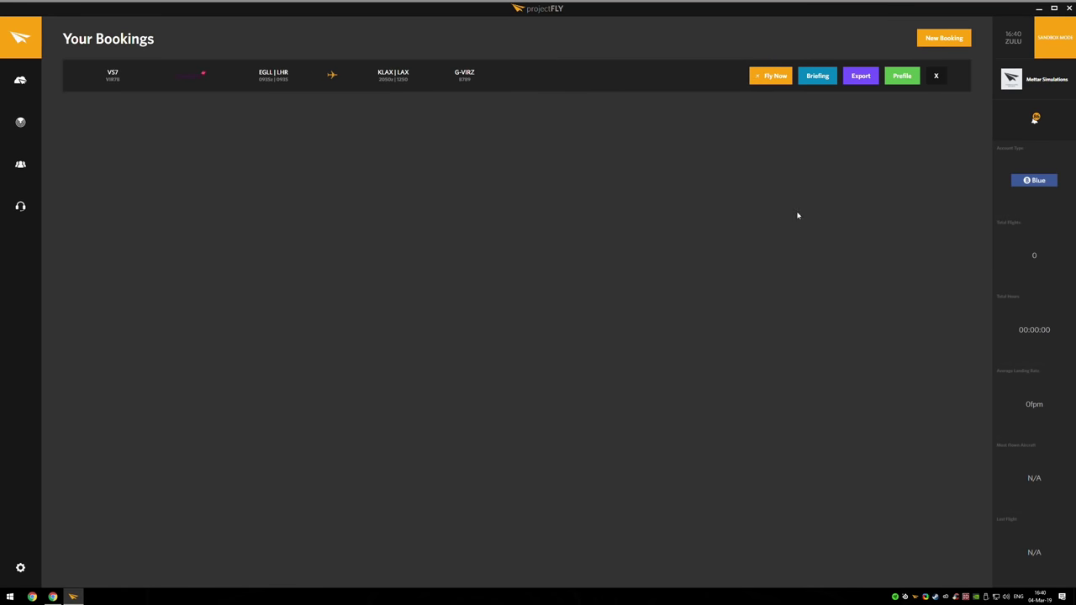
click(859, 77)
click(523, 291)
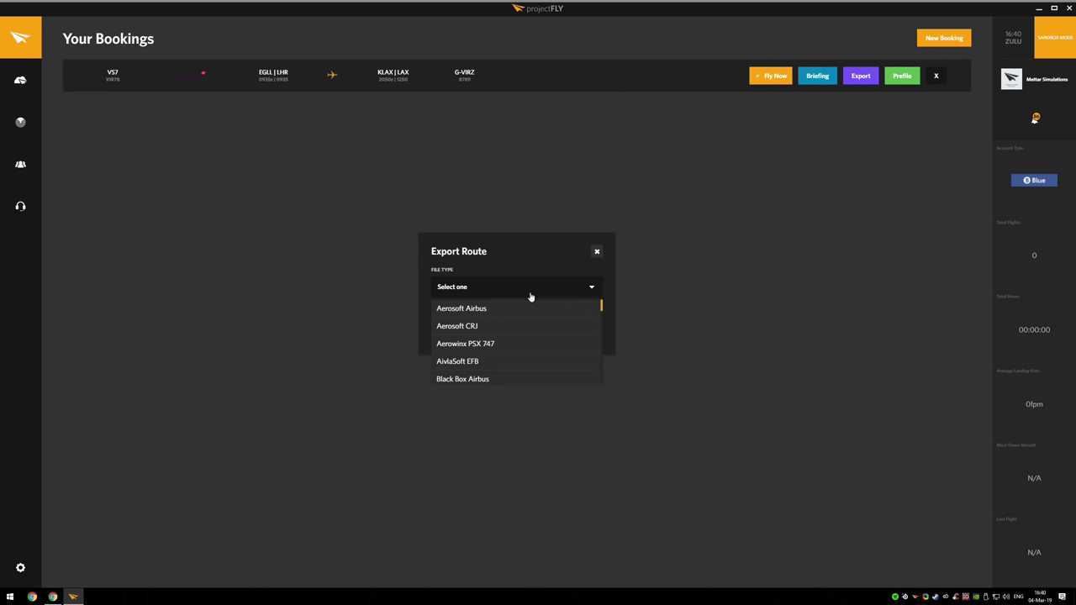
scroll(598, 314, down, 5)
scroll(528, 338, down, 5)
scroll(521, 353, up, 5)
scroll(505, 353, down, 1)
click(500, 346)
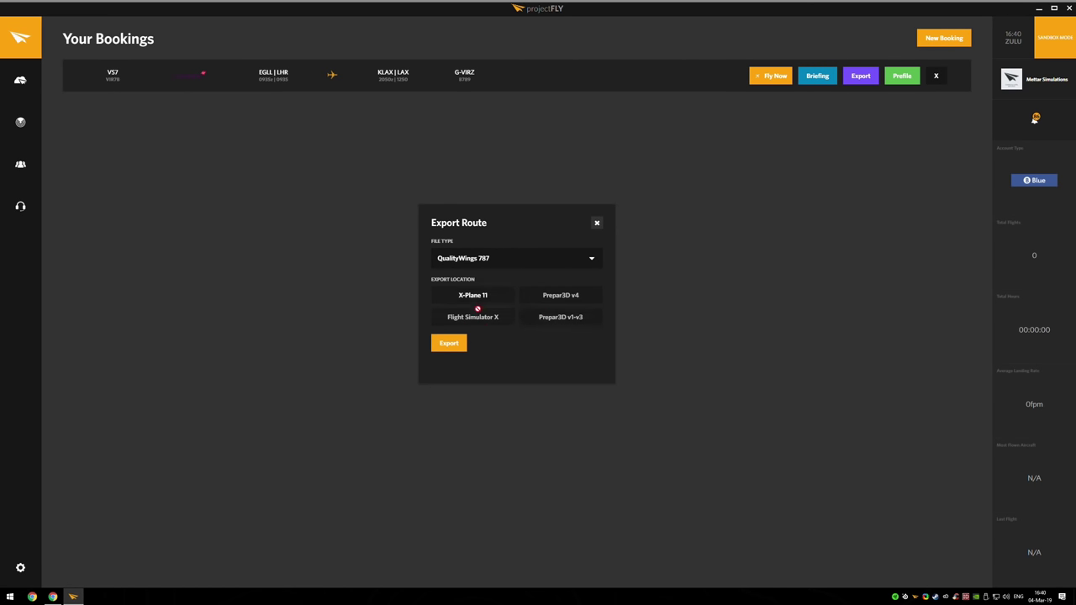
click(597, 225)
click(901, 75)
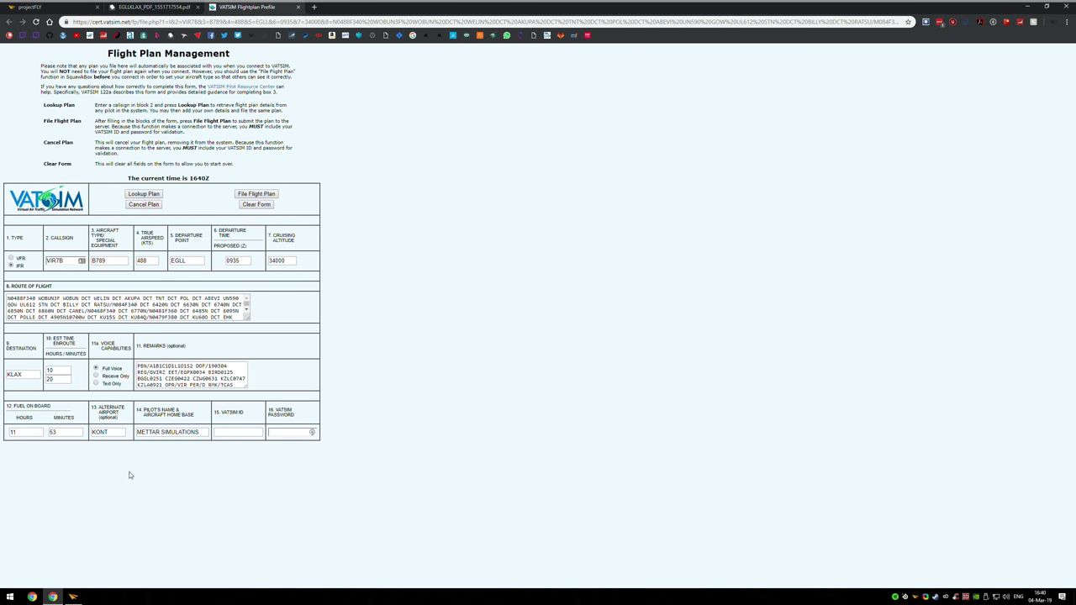
Inspect the VIR7B prefile's pilot name and route of flight fields, then close the page.
triple_click(151, 432)
click(210, 459)
click(89, 317)
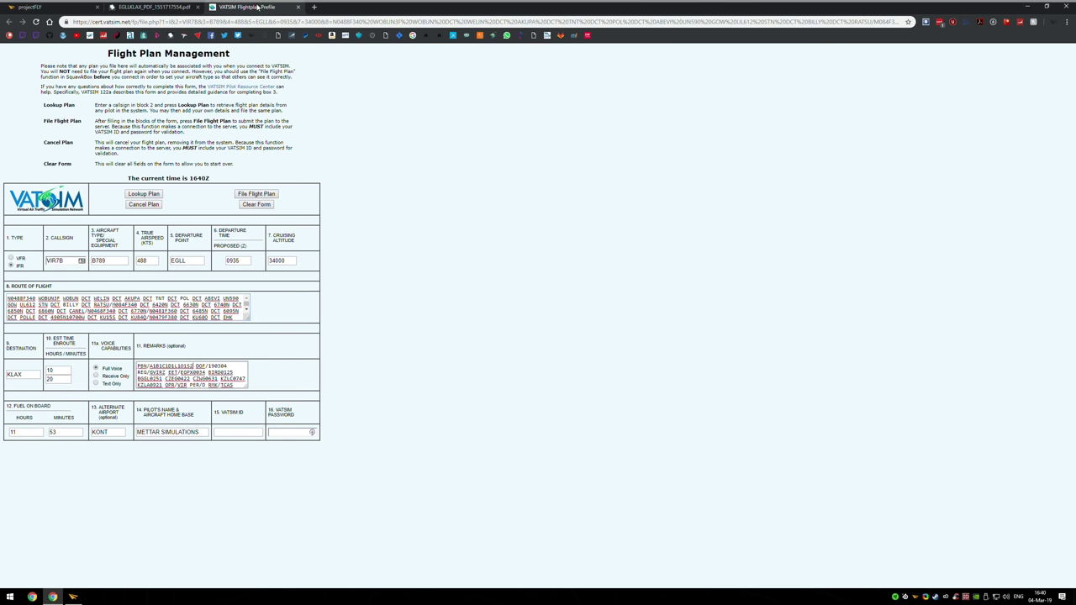
middle_click(258, 7)
Start flying VS7 and replace the scratchpad placeholder with the note 'asduasdjgasjdgas'.
click(1029, 8)
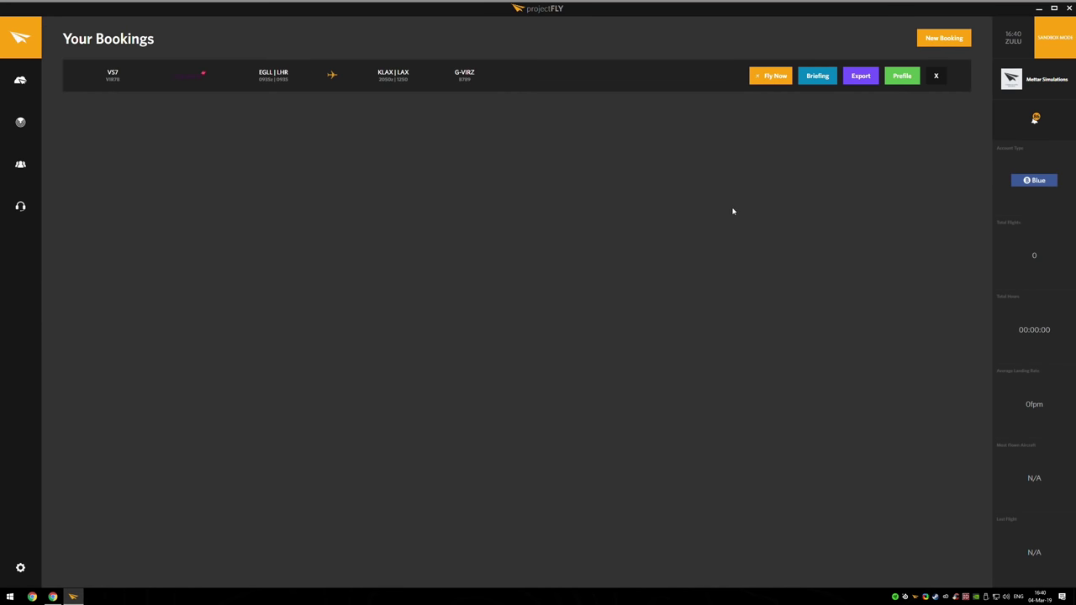
click(783, 78)
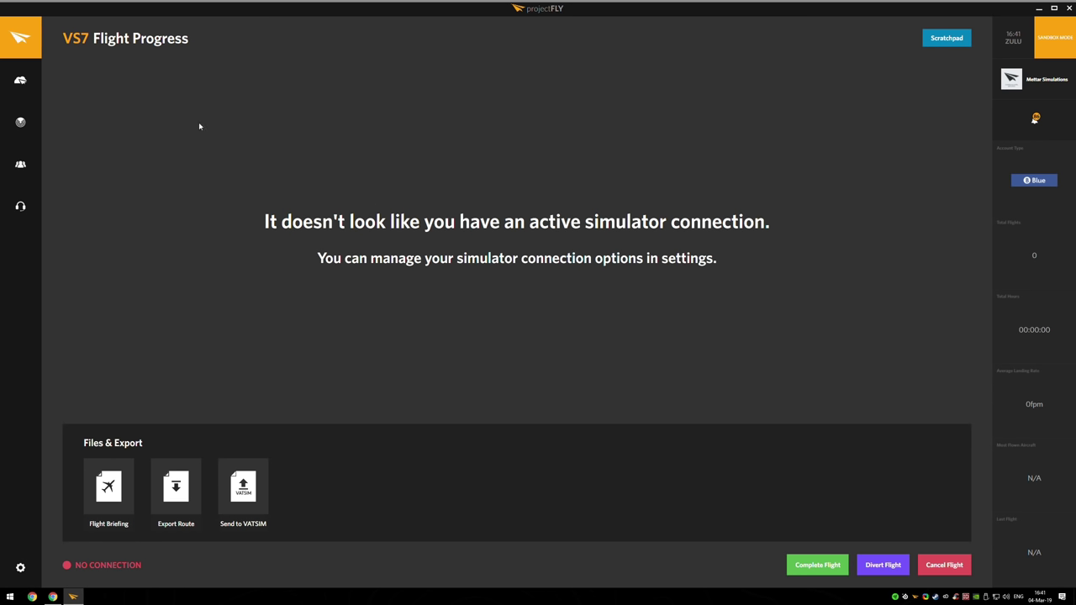
click(963, 39)
click(581, 293)
drag(581, 294, 307, 255)
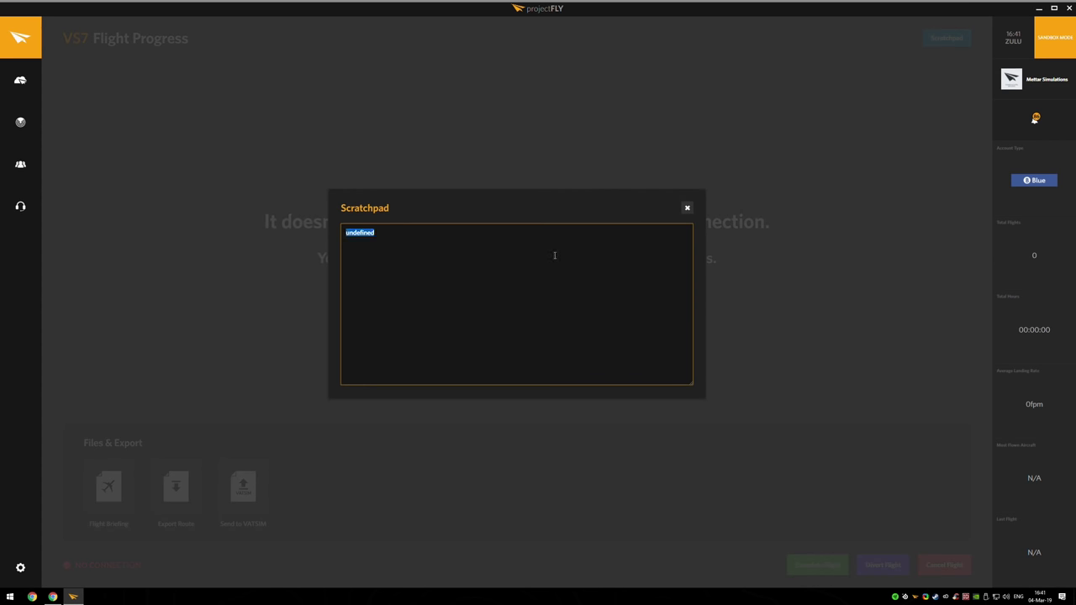
text(asduasdjgasjdgas)
click(687, 208)
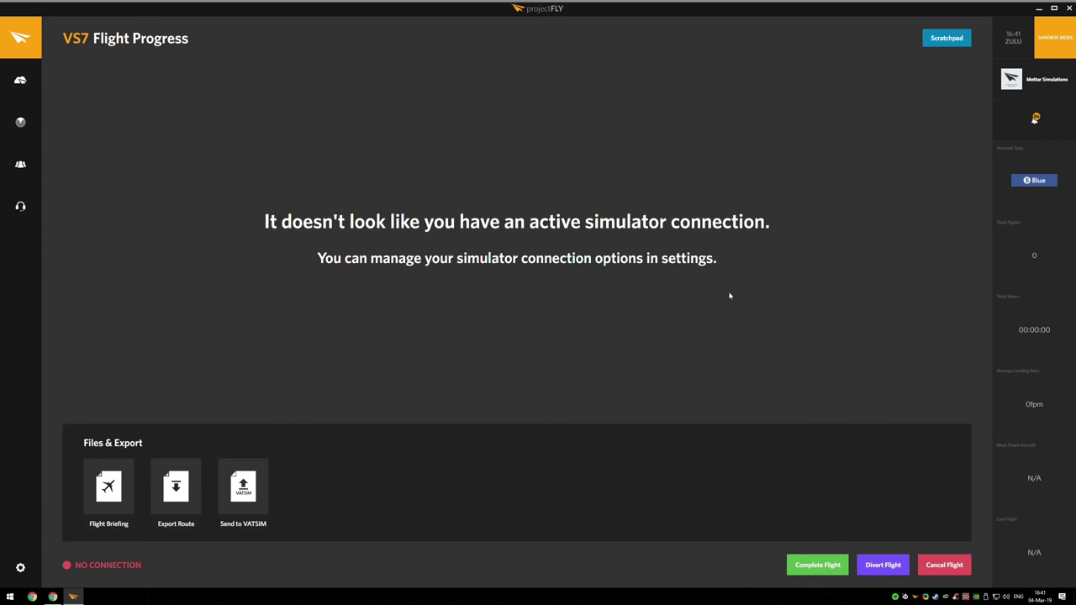
click(958, 39)
click(684, 208)
Begin diverting the flight, open the divert airport list, then cancel the diversion.
click(882, 565)
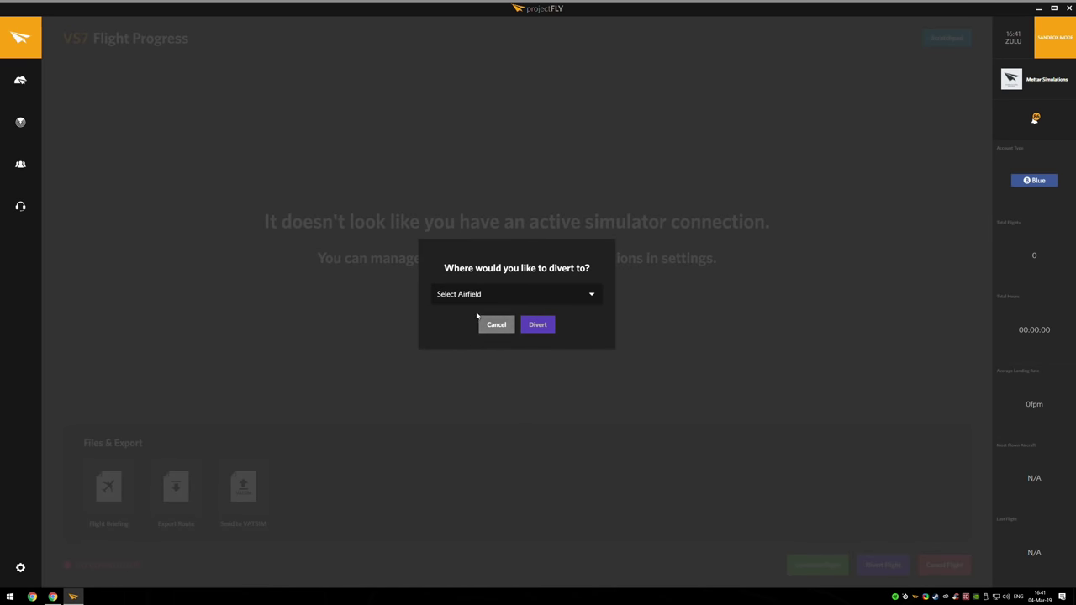
click(571, 290)
click(497, 327)
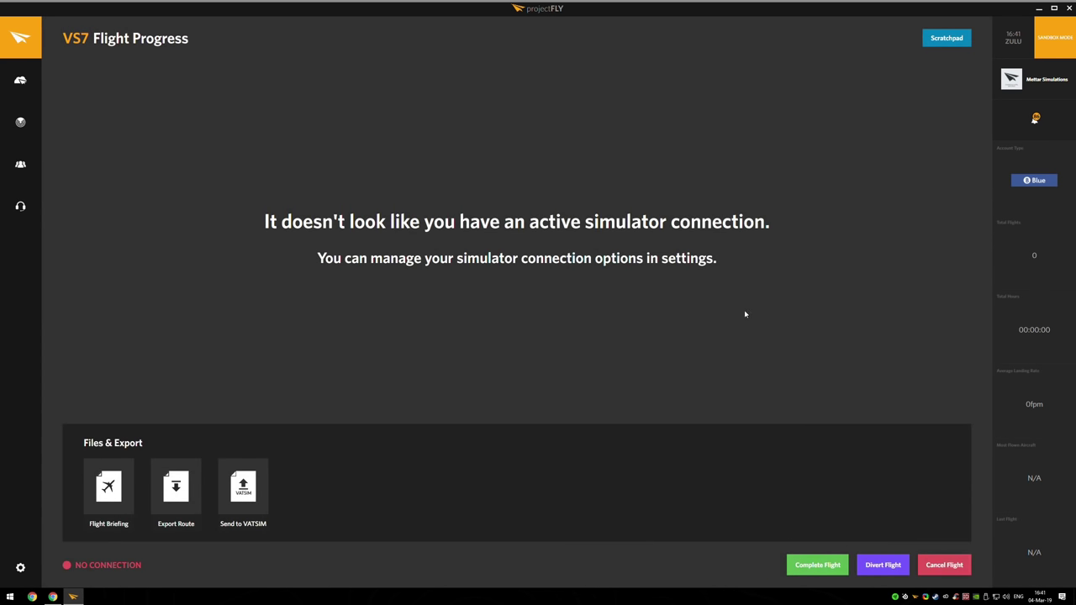
Visit the Logbook from the Stratus flyout, then open Contracts and scroll its list.
mouse_move(20, 80)
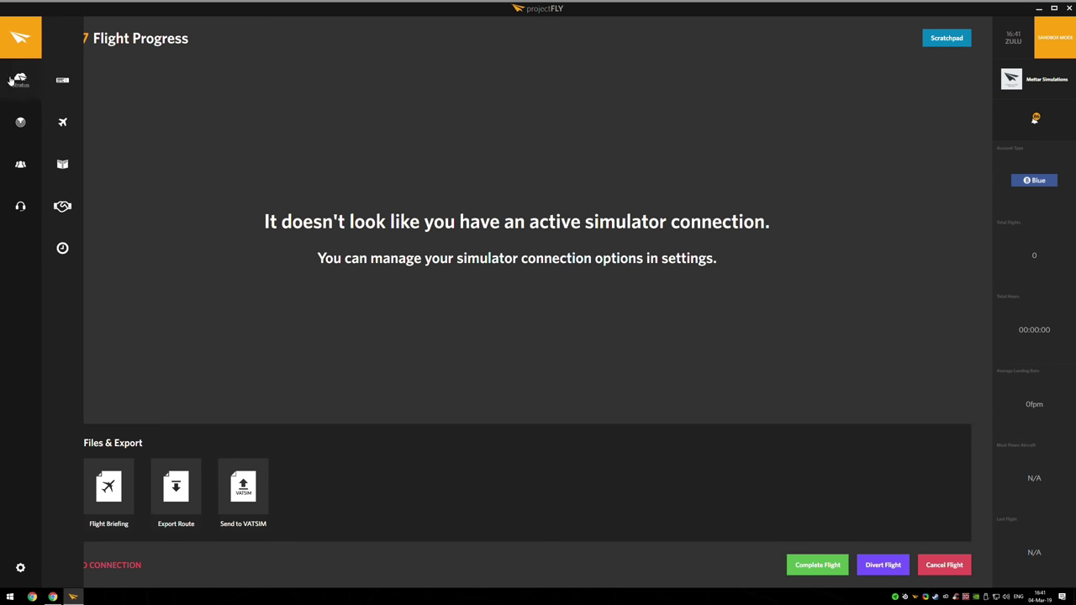
click(64, 163)
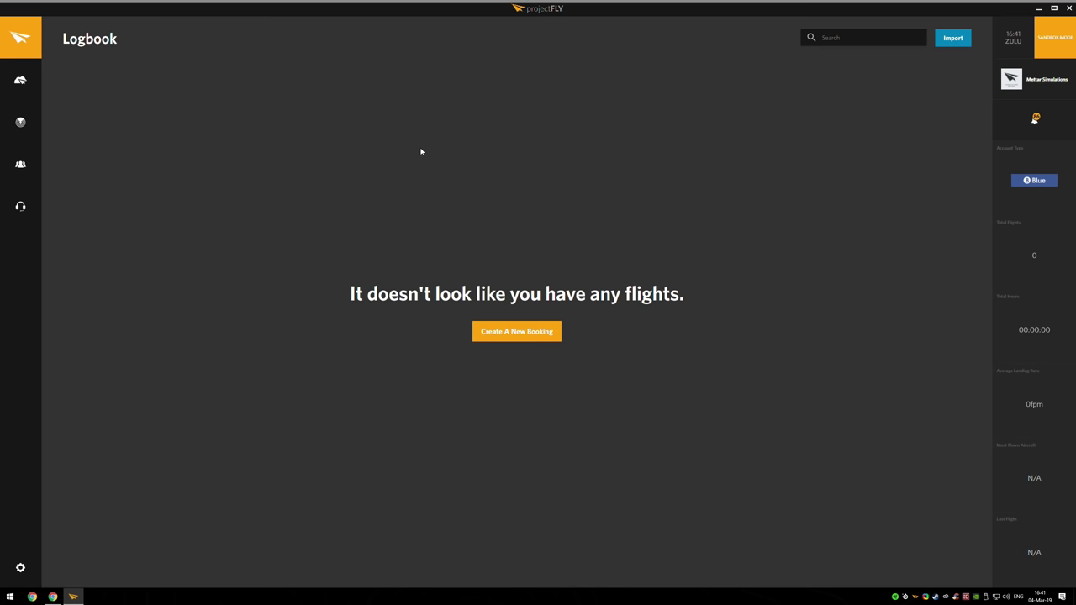
mouse_move(20, 79)
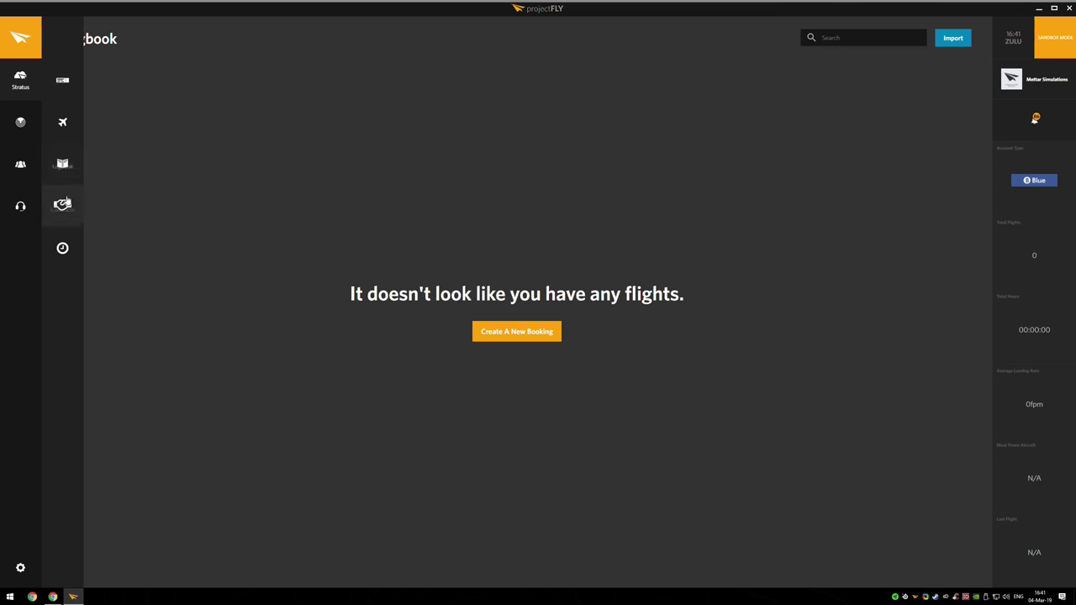
click(62, 205)
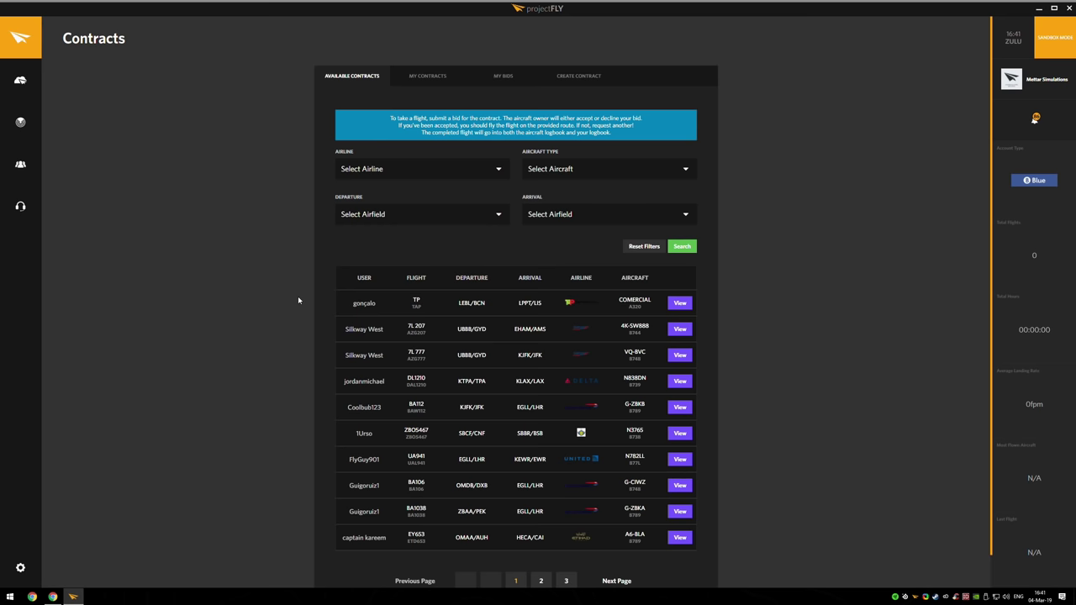
scroll(621, 486, down, 1)
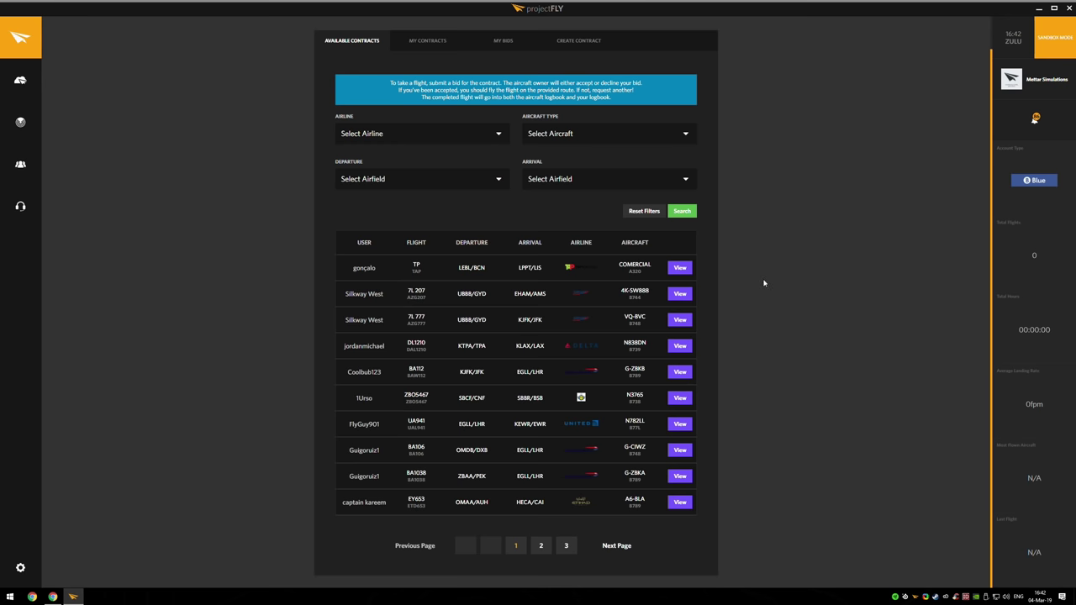
Look through the owned contracts and bids tabs, then start a new contract.
scroll(761, 283, up, 1)
click(423, 82)
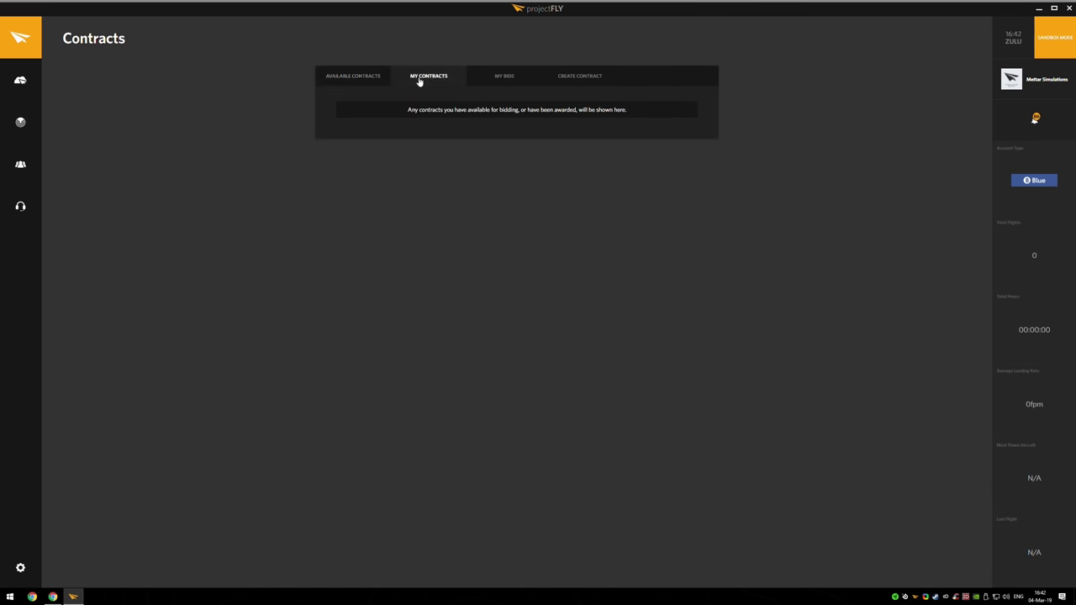
click(477, 78)
click(574, 78)
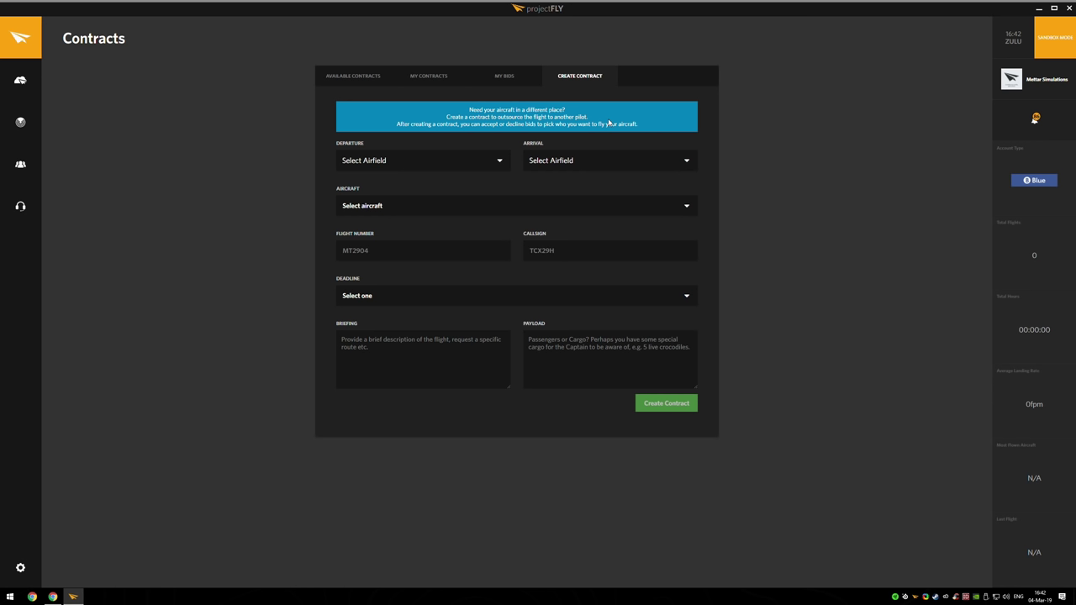
Set the contract route from departure KLAX to arrival EGLL.
click(412, 165)
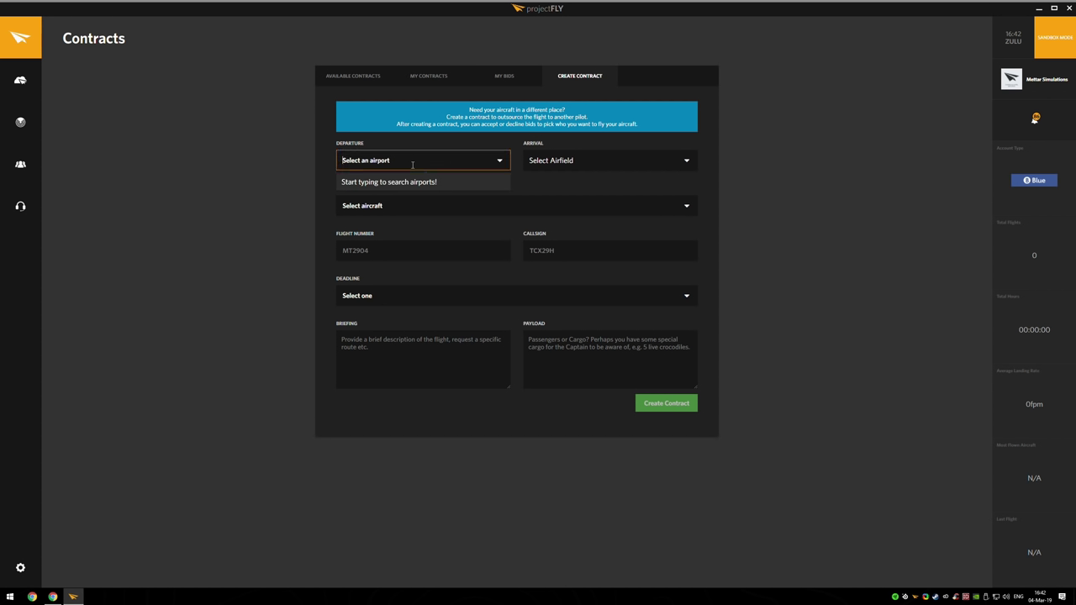
text(egll)
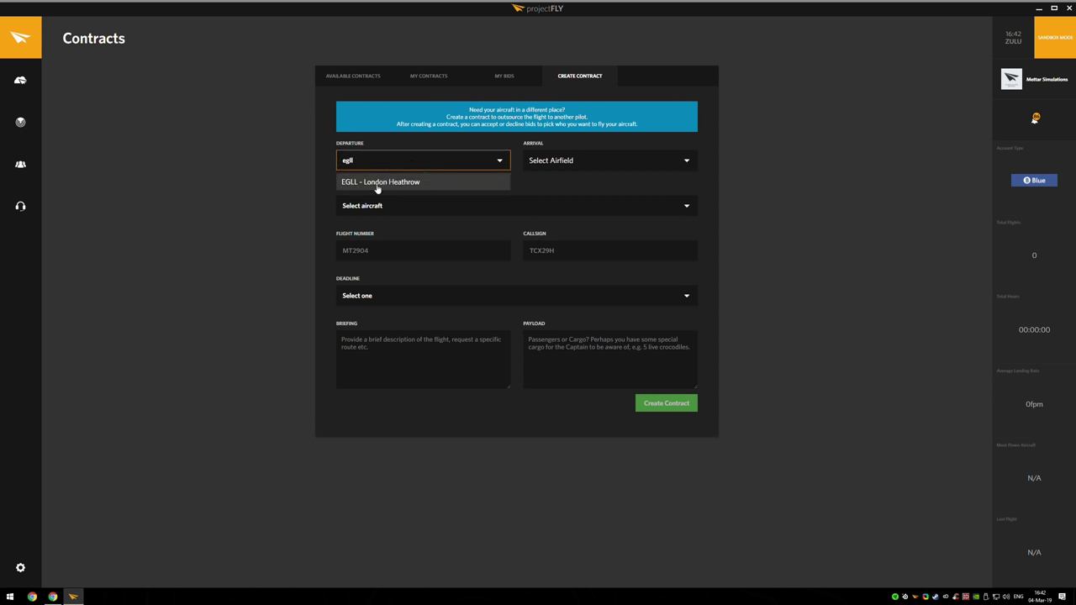
key(BackSpace)
key(BackSpace)
key(BackSpace)
key(BackSpace)
text(klax)
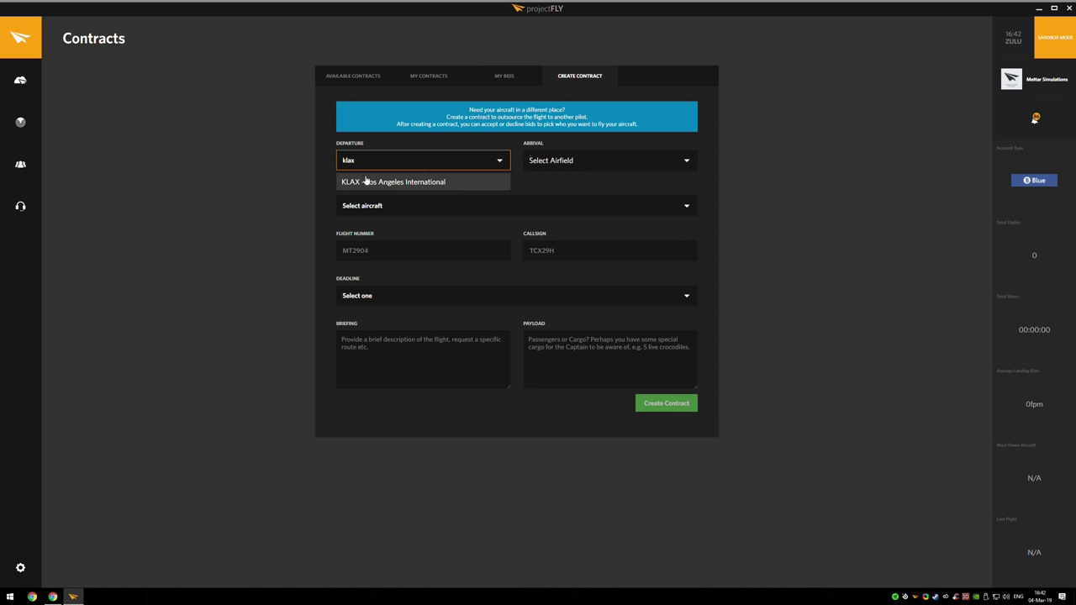
click(396, 182)
click(555, 158)
text(e)
key(BackSpace)
text(egll)
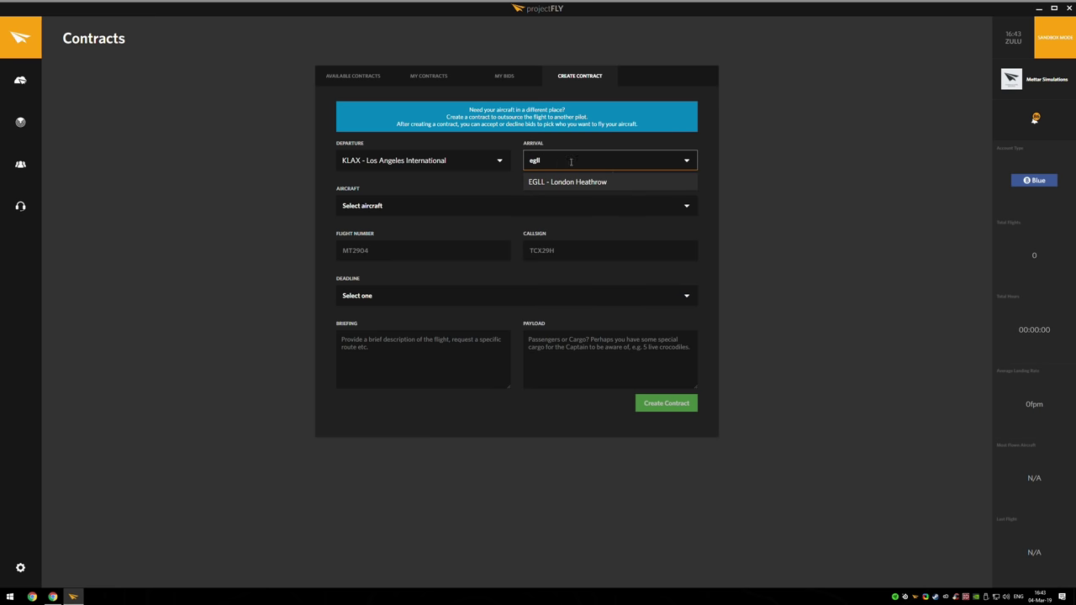
click(572, 182)
Assign aircraft G-VIRZ (B789), flight number VS7 and callsign VIR7X.
click(482, 208)
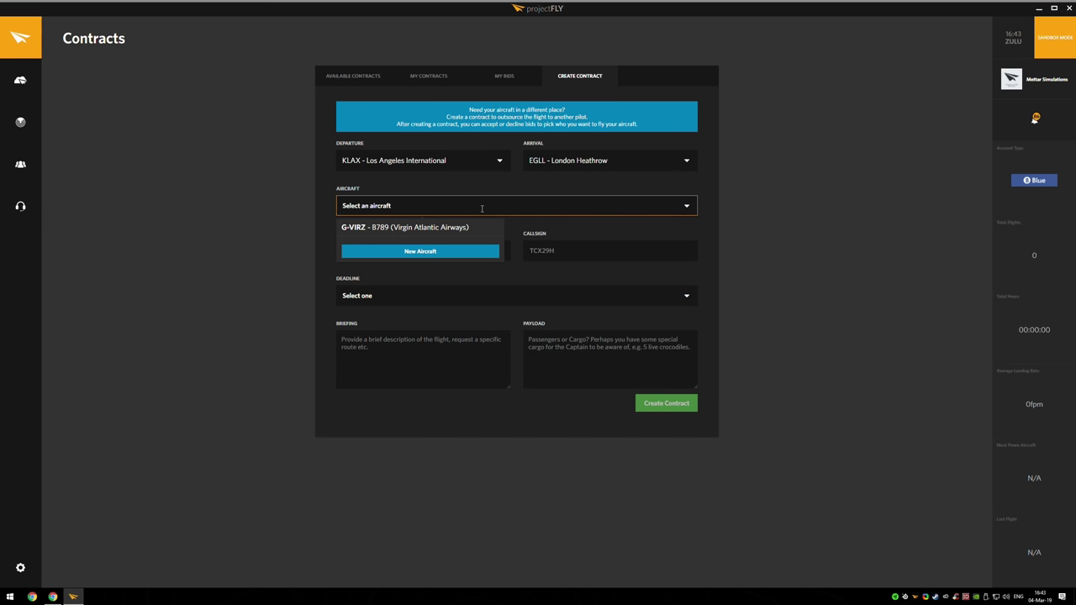
click(463, 227)
click(442, 251)
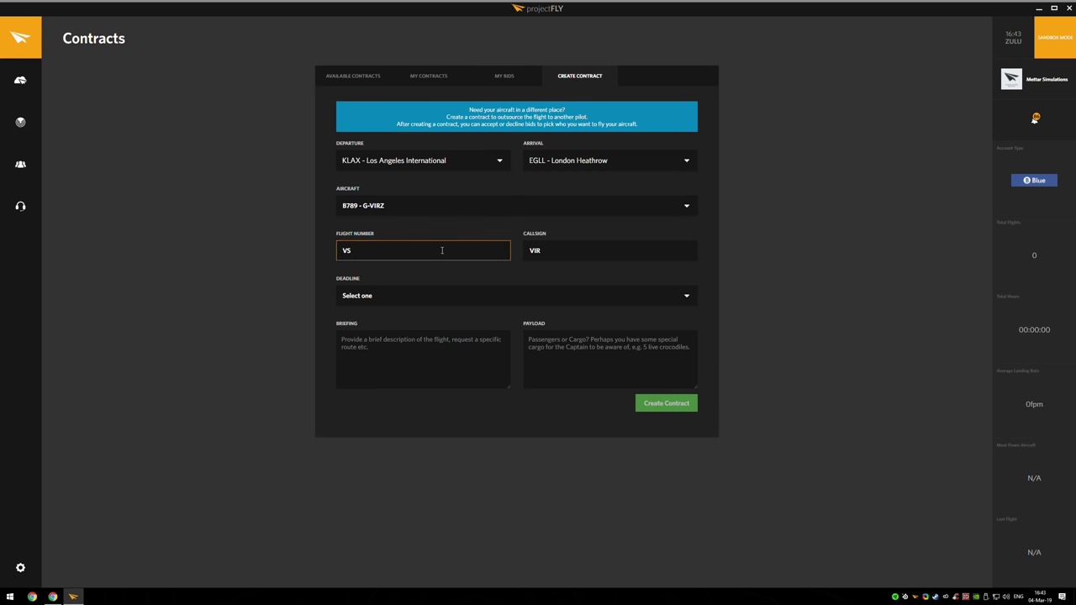
text(7)
click(569, 258)
text(7X)
Set the deadline to 1 Week, then go back to Available Contracts.
click(411, 300)
scroll(402, 338, down, 2)
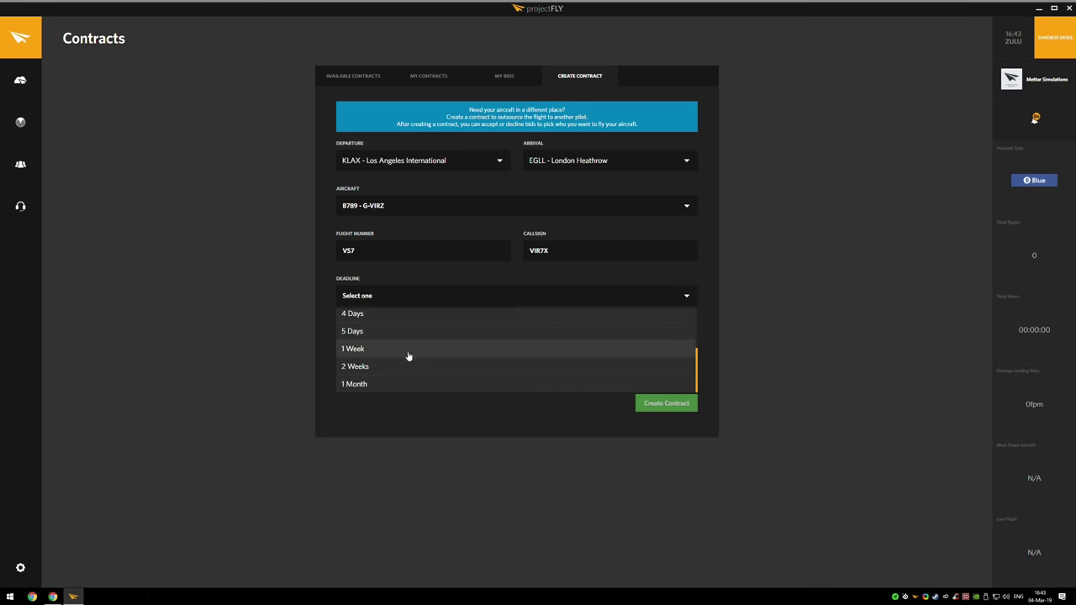
click(342, 351)
click(364, 357)
key(Tab)
click(353, 75)
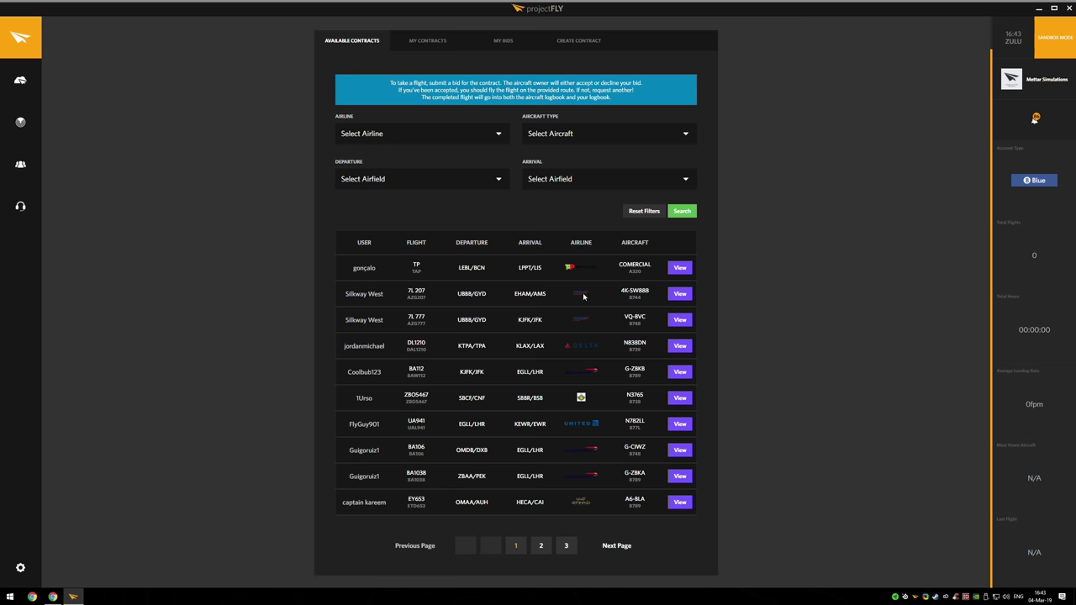
Open the UBBB–EHAM contract for 4K-SW888 and scroll through its flight details.
click(679, 294)
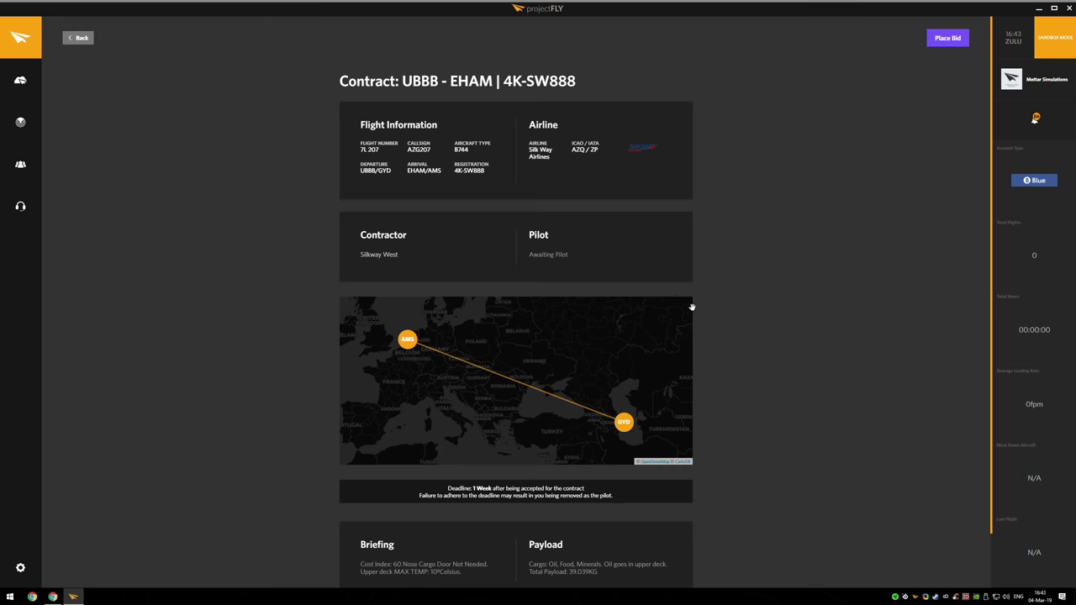
scroll(774, 390, down, 1)
scroll(774, 390, down, 1)
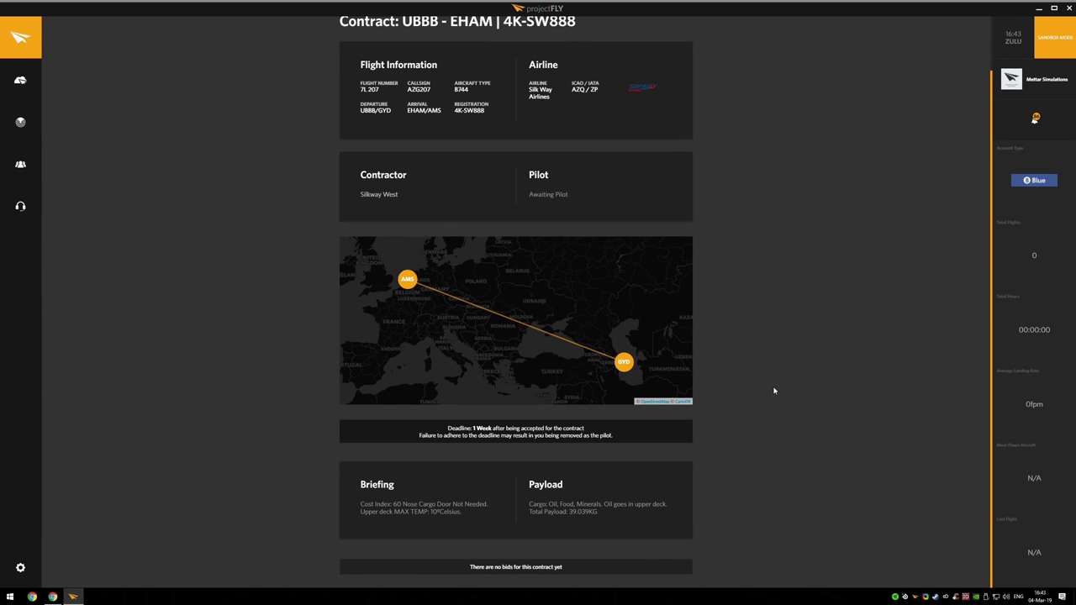
scroll(774, 390, up, 1)
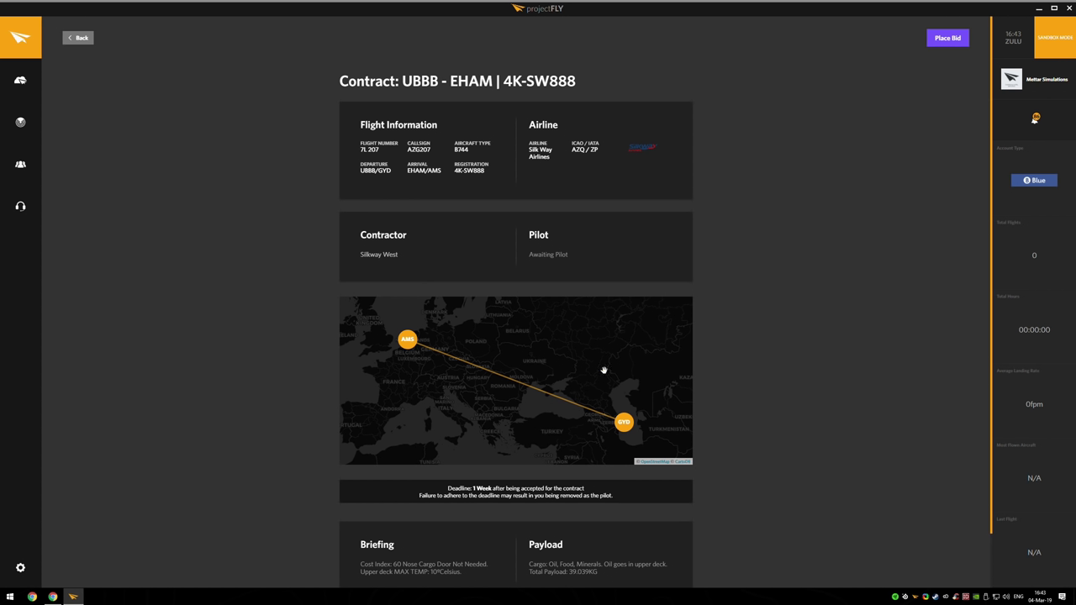
scroll(748, 395, down, 1)
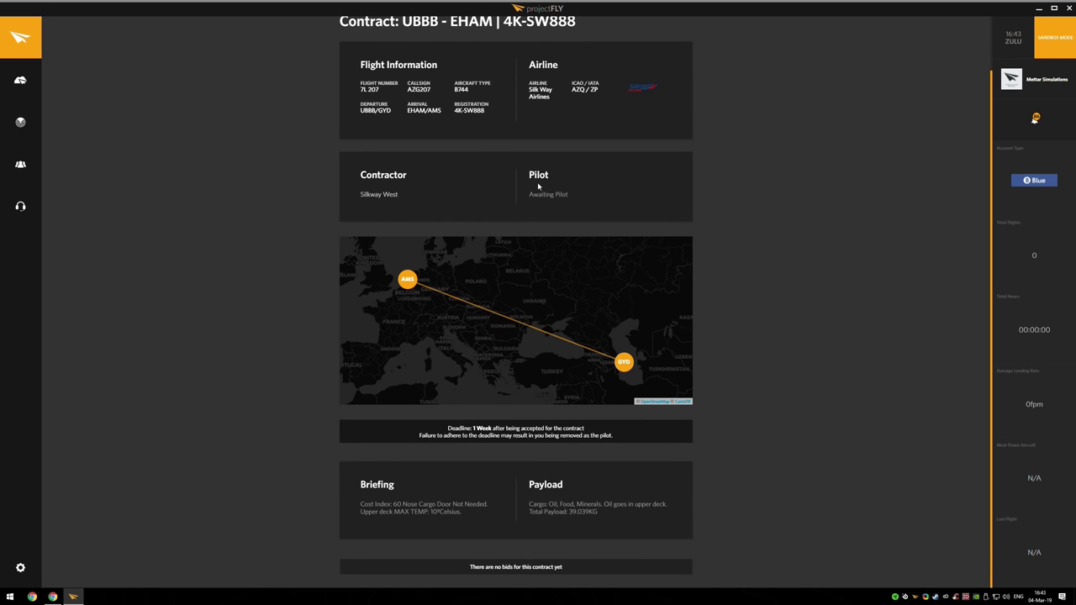
scroll(745, 372, up, 1)
scroll(745, 371, down, 1)
Highlight the briefing and payload cargo words Food, Minerals and Oil.
drag(480, 521, 361, 503)
click(451, 505)
drag(526, 510, 558, 505)
click(561, 505)
double_click(567, 504)
double_click(589, 504)
double_click(611, 505)
click(615, 520)
Zoom and inspect the route map, then return to the contracts list.
scroll(571, 421, up, 2)
scroll(793, 480, up, 3)
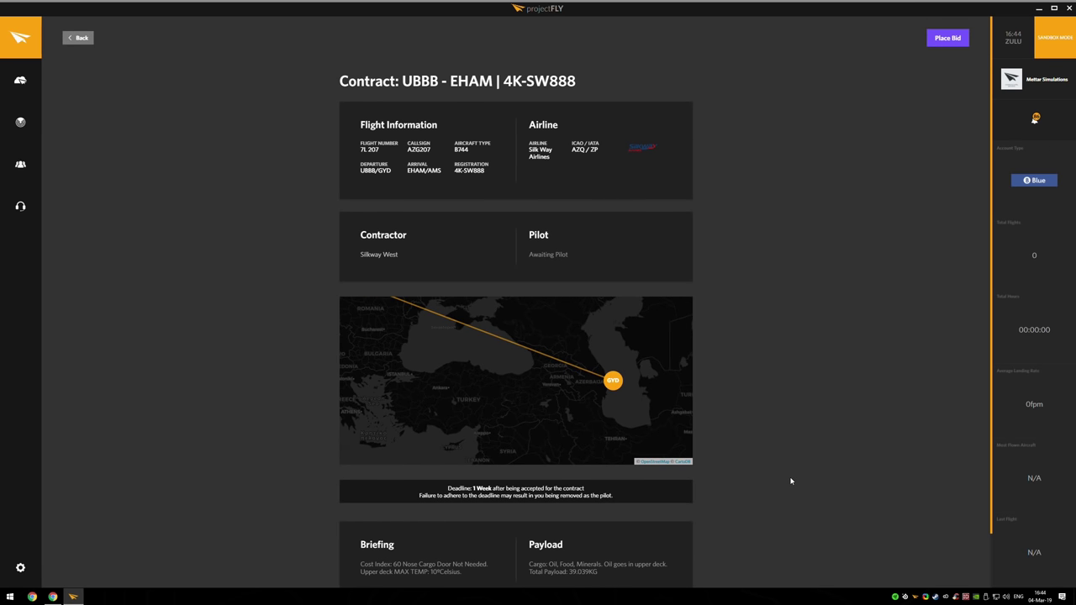
scroll(572, 389, down, 3)
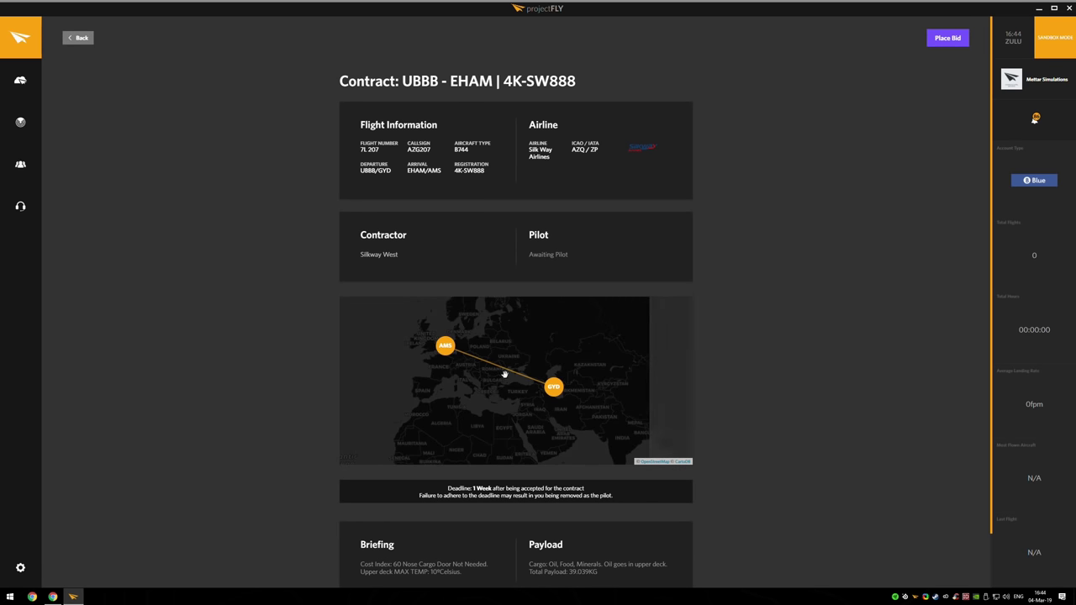
scroll(476, 365, up, 1)
drag(490, 375, 490, 386)
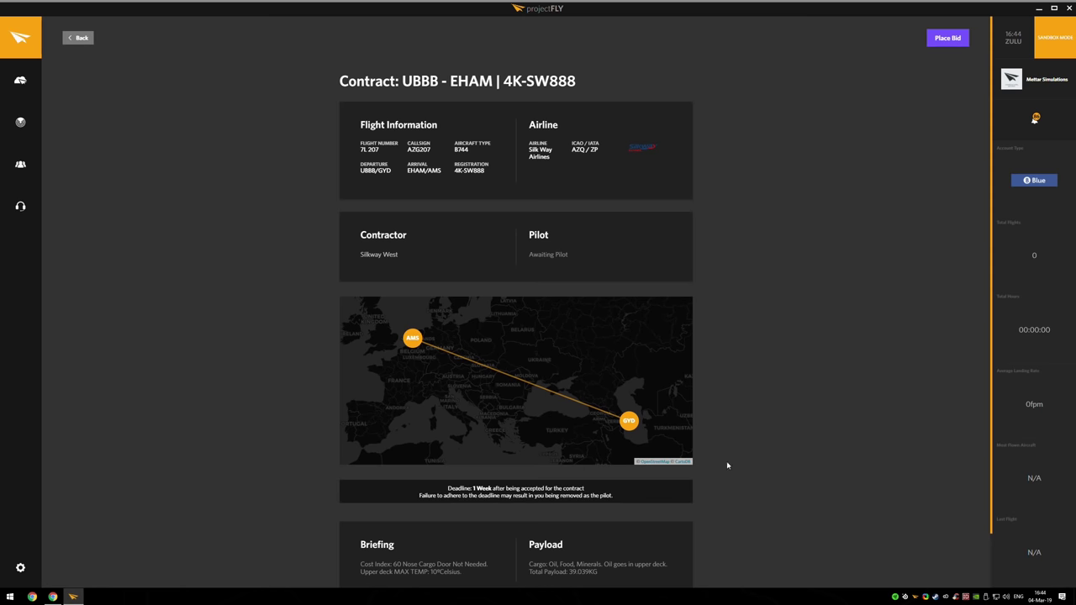
scroll(725, 470, down, 1)
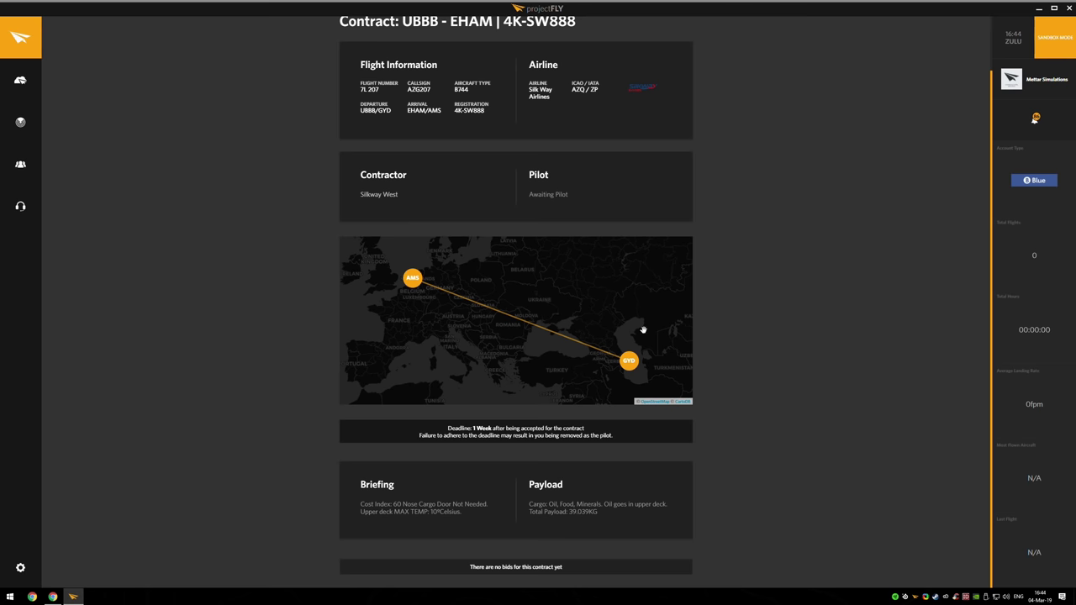
scroll(790, 389, up, 1)
scroll(790, 390, up, 1)
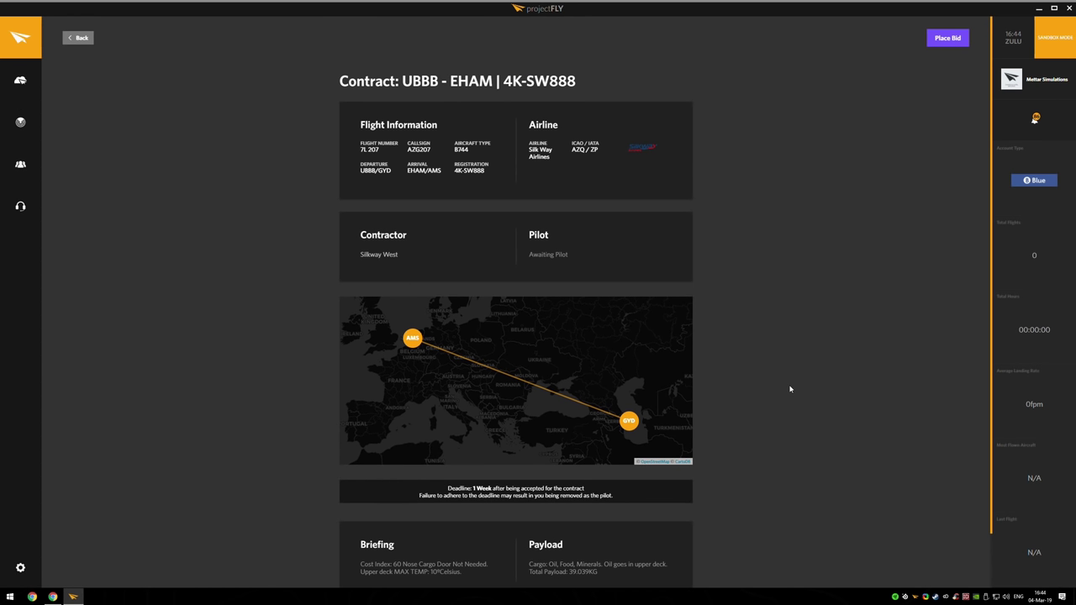
scroll(787, 379, down, 2)
scroll(785, 377, up, 2)
click(80, 38)
Scroll the available contracts and view the EGLL–FIMP contract's details.
scroll(586, 499, down, 3)
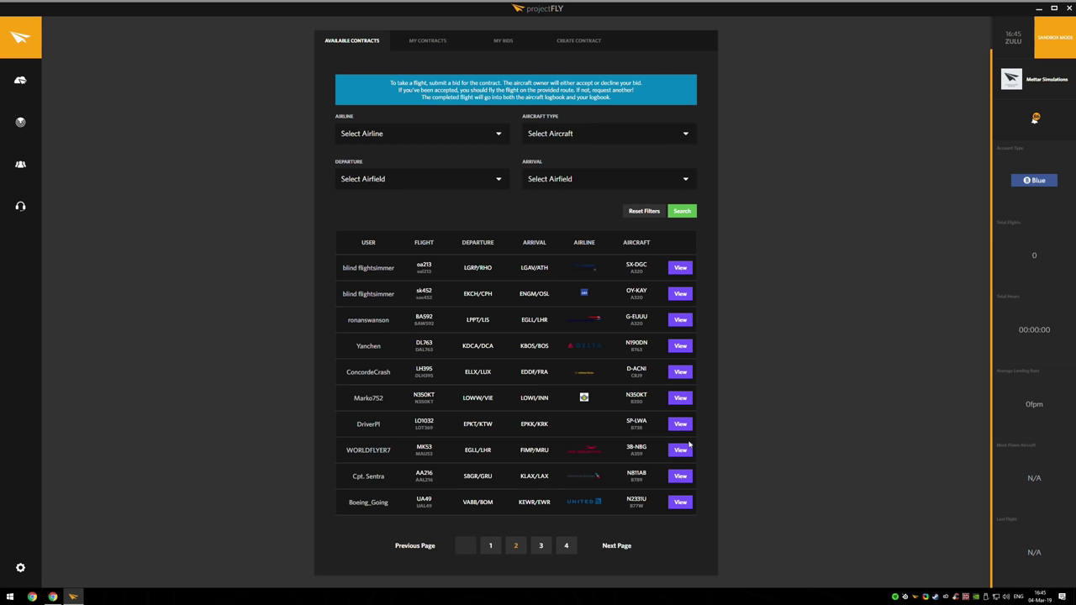
click(688, 445)
scroll(844, 419, up, 1)
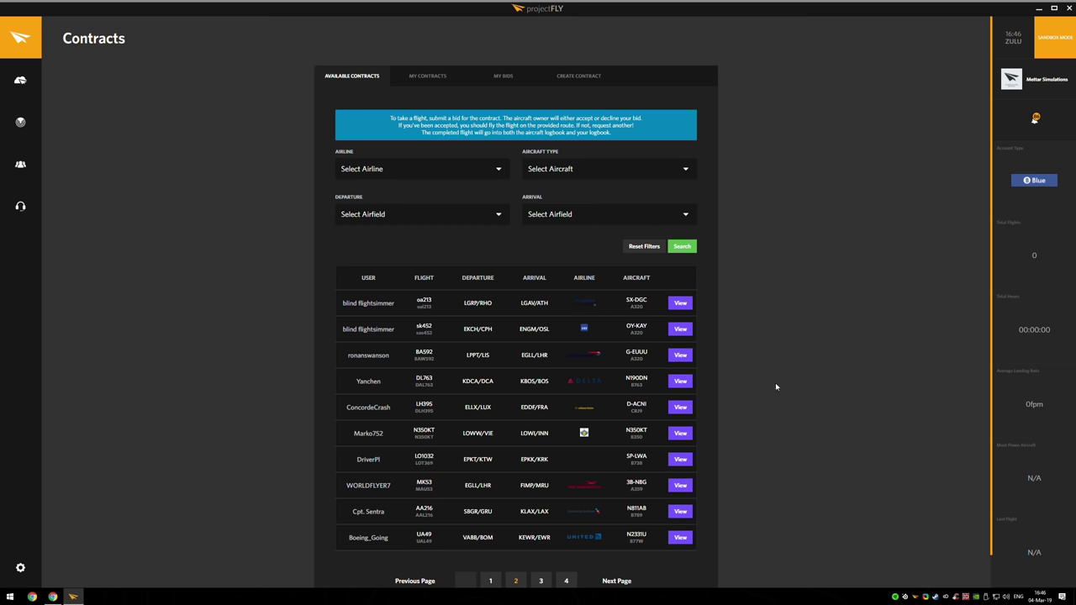
Log out via profile settings, then log back in with the pilot username and pasted password.
click(21, 569)
click(84, 568)
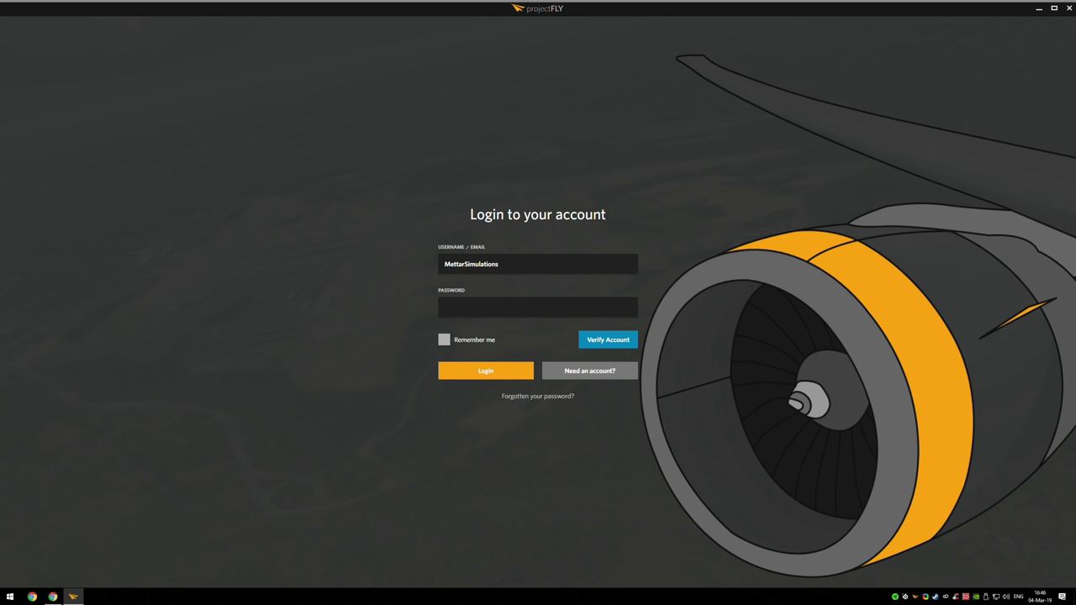
double_click(557, 272)
text(Matt)
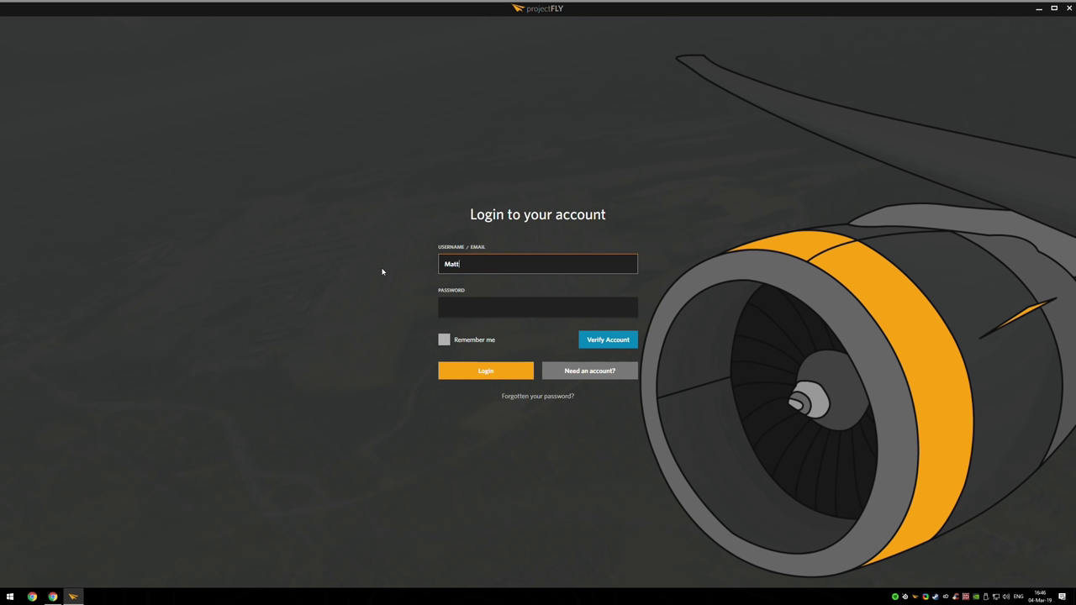
key(Tab)
key(ctrl+v)
click(471, 372)
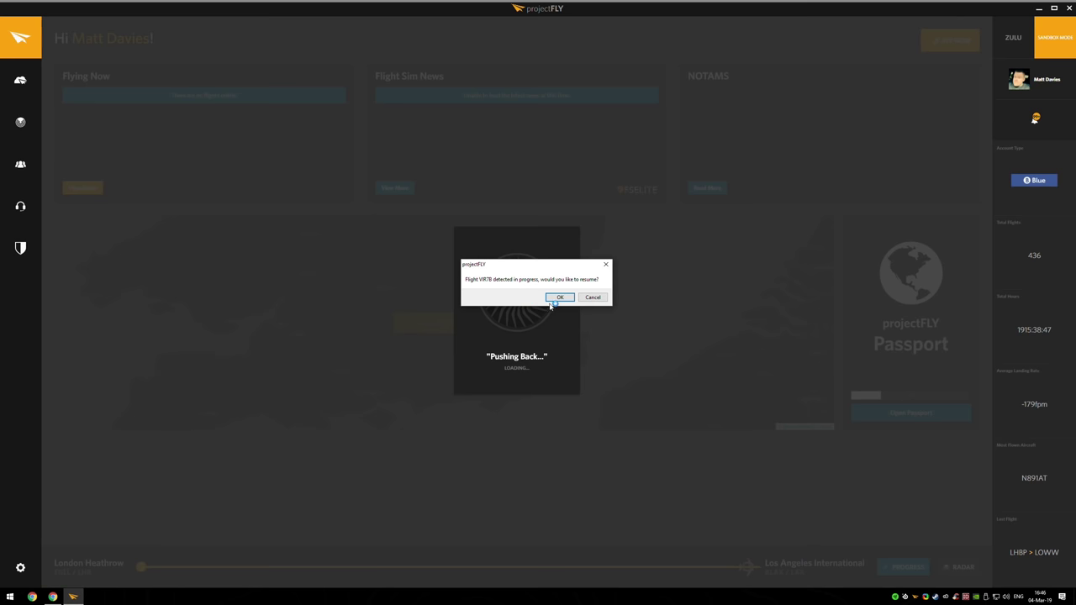
Resume the in-progress flight and start cancelling it from its progress page.
click(593, 298)
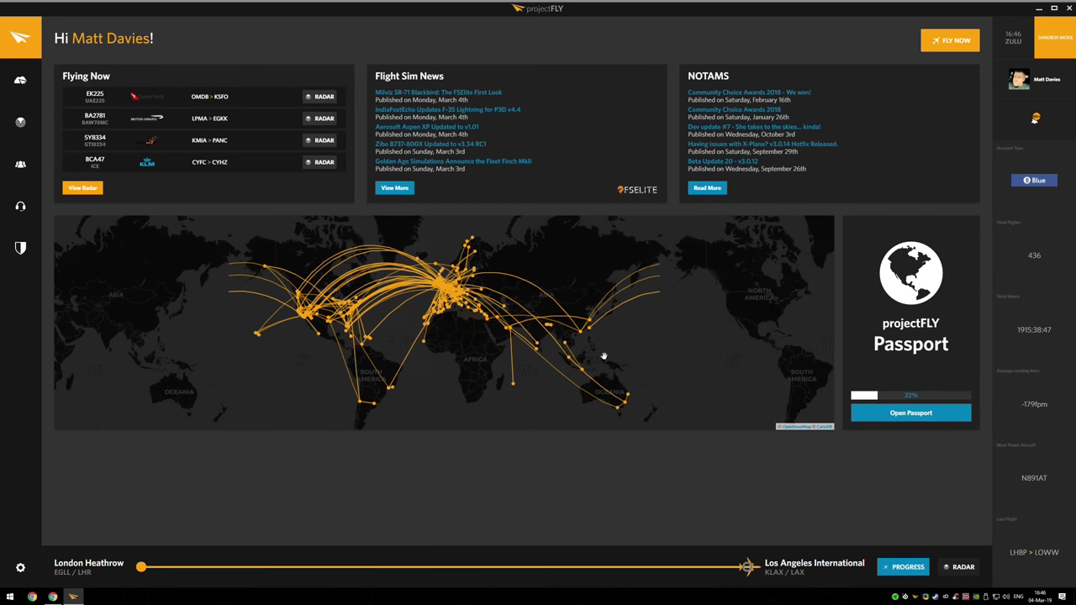
click(898, 569)
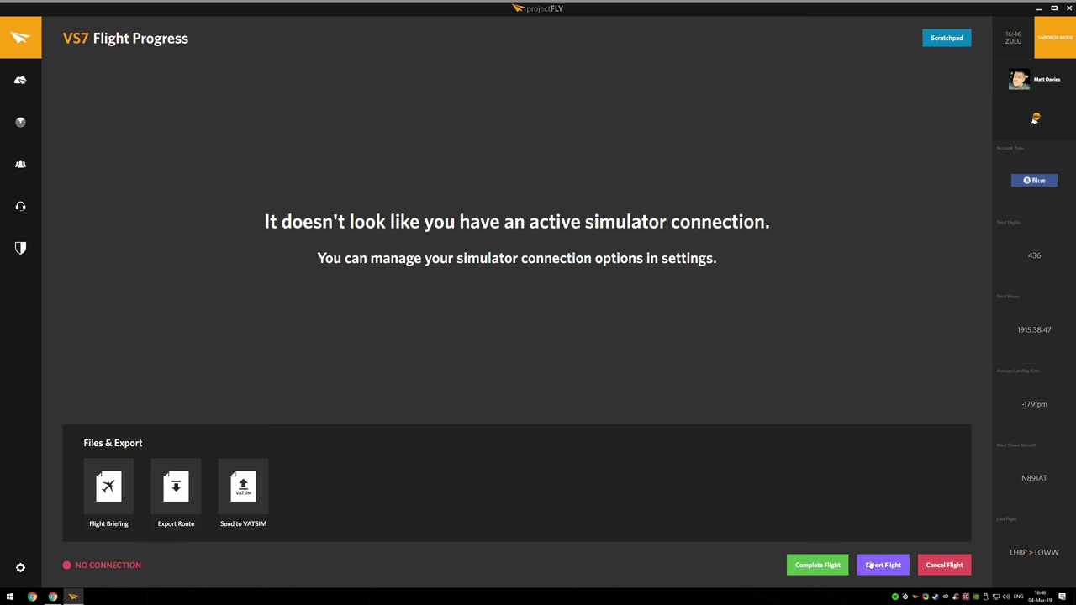
click(944, 564)
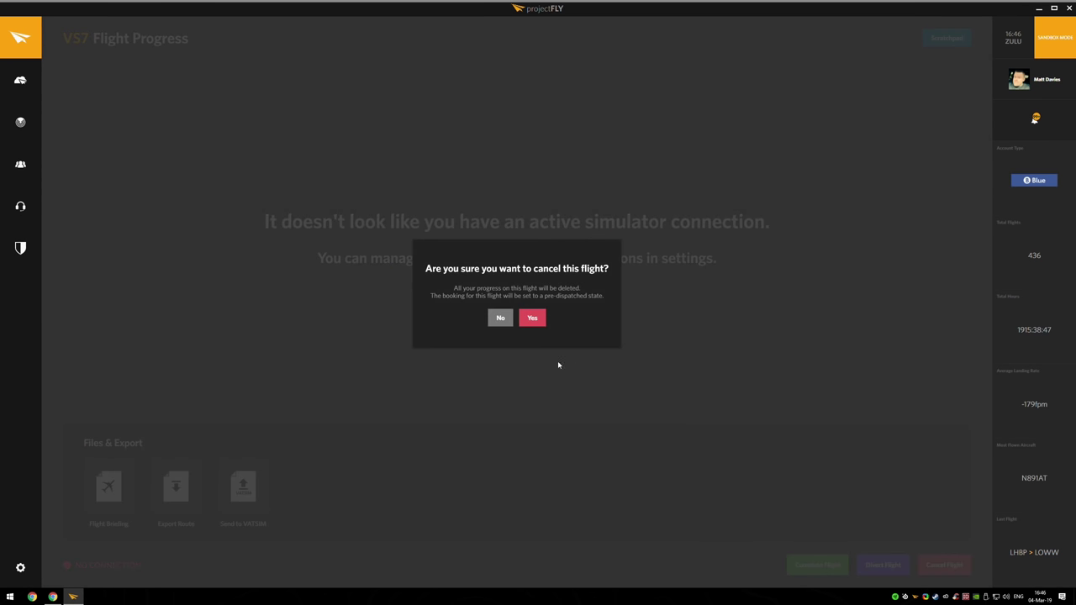
Back out of cancelling the flight and bring up the live radar map.
click(535, 319)
click(498, 318)
click(22, 120)
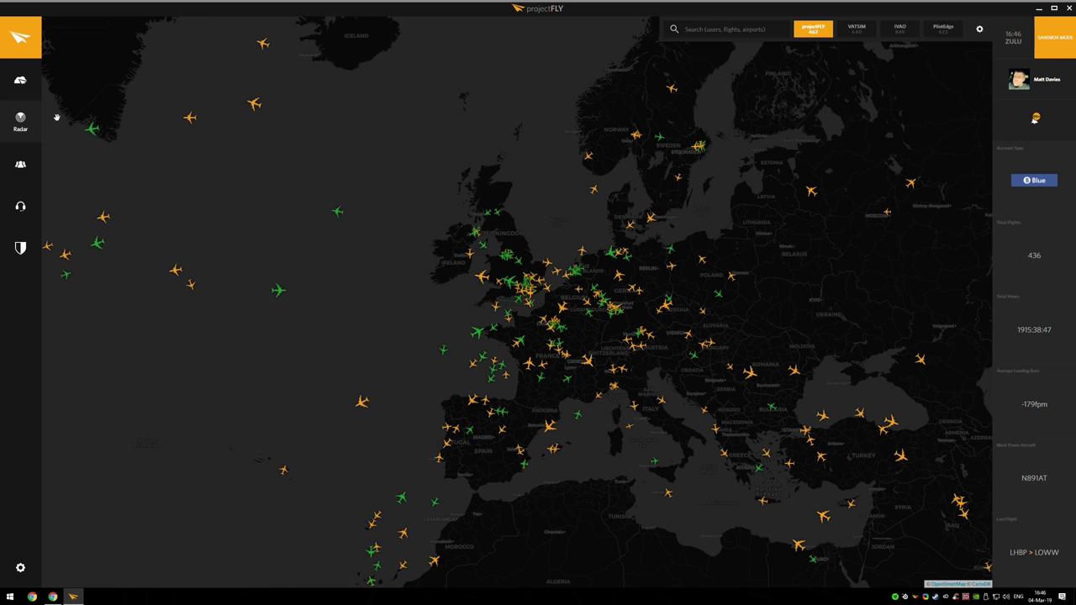
Open the Logbook and highlight the top G-METT flight's airports, LHBP/BUD to LOWW/VIE.
mouse_move(25, 84)
click(65, 158)
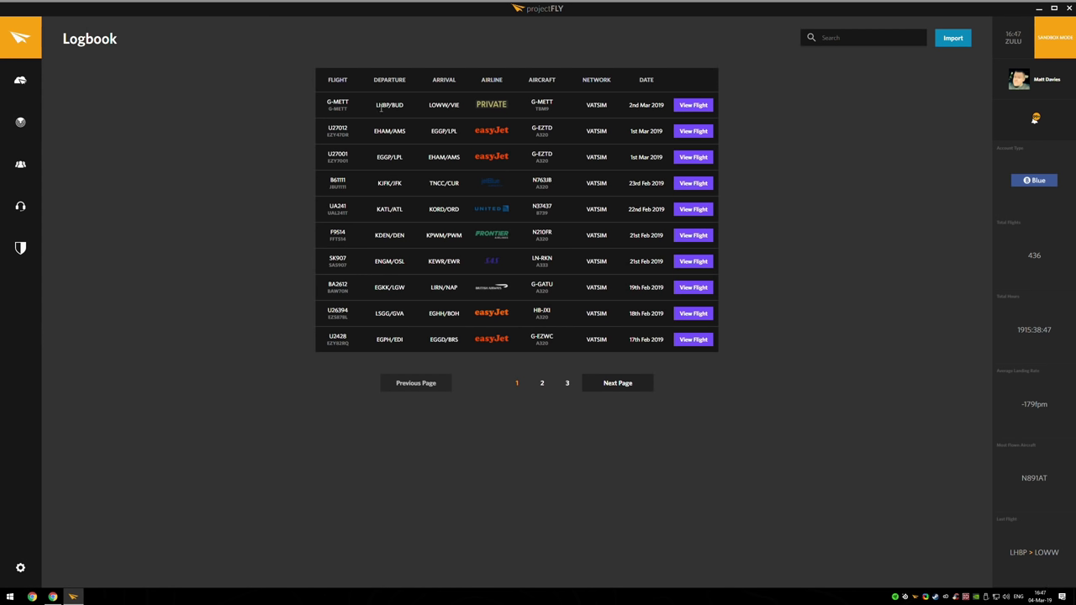
drag(376, 105, 466, 106)
click(466, 106)
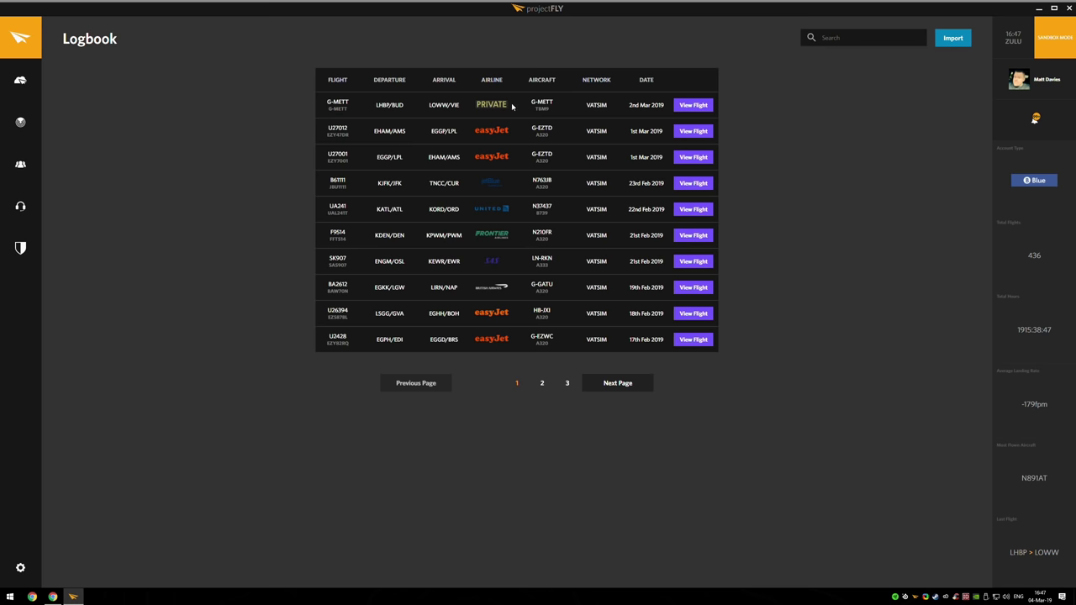
Open the G-METT LHBP–LOWW flight details and zoom and pan along its Budapest–Vienna route map.
click(691, 107)
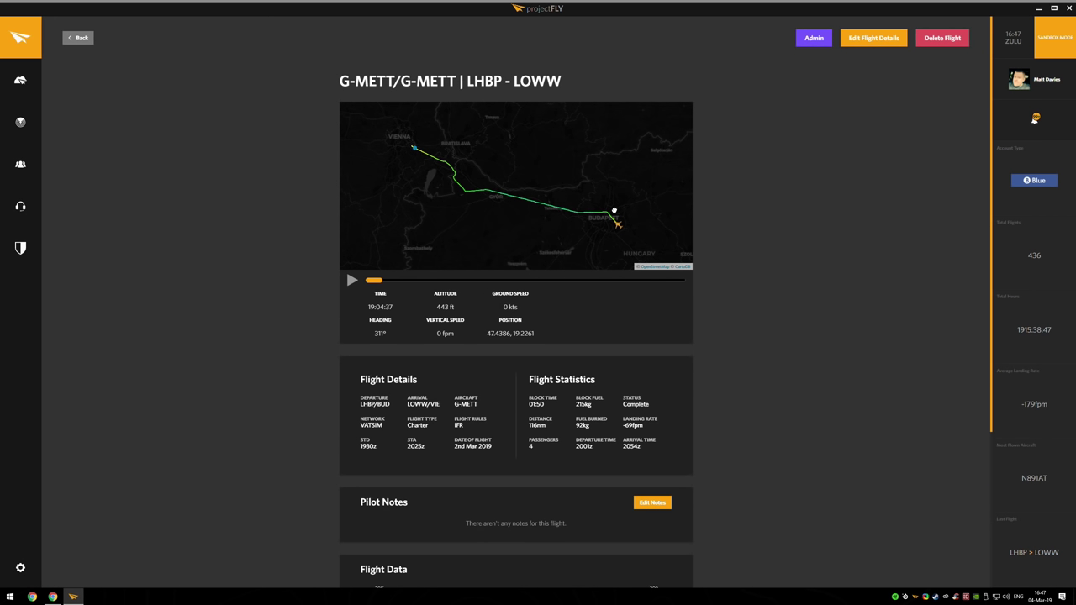
scroll(431, 166, up, 1)
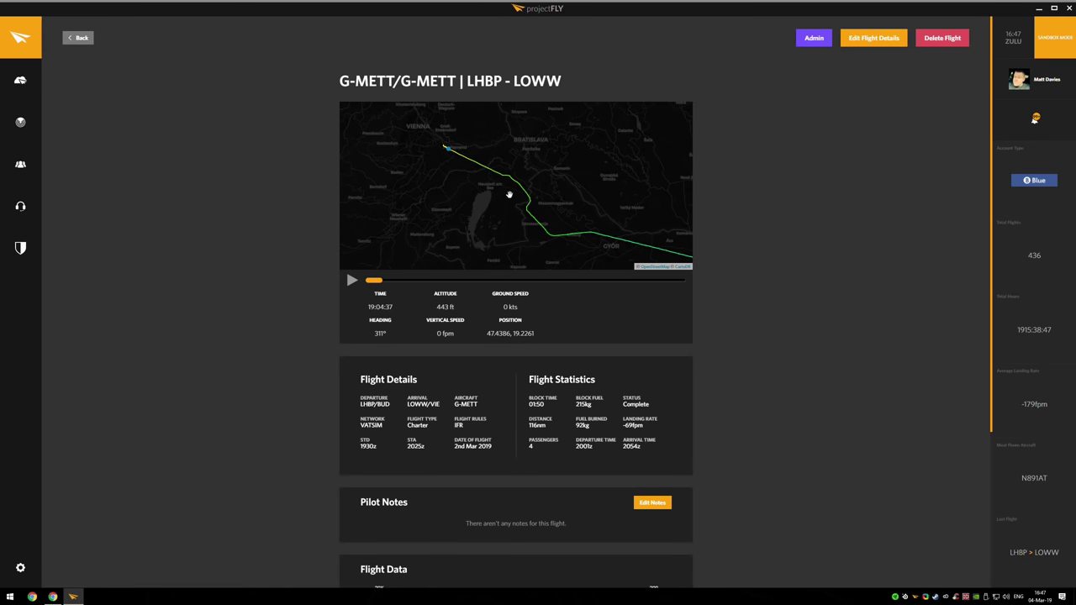
drag(514, 192, 586, 213)
scroll(543, 198, up, 1)
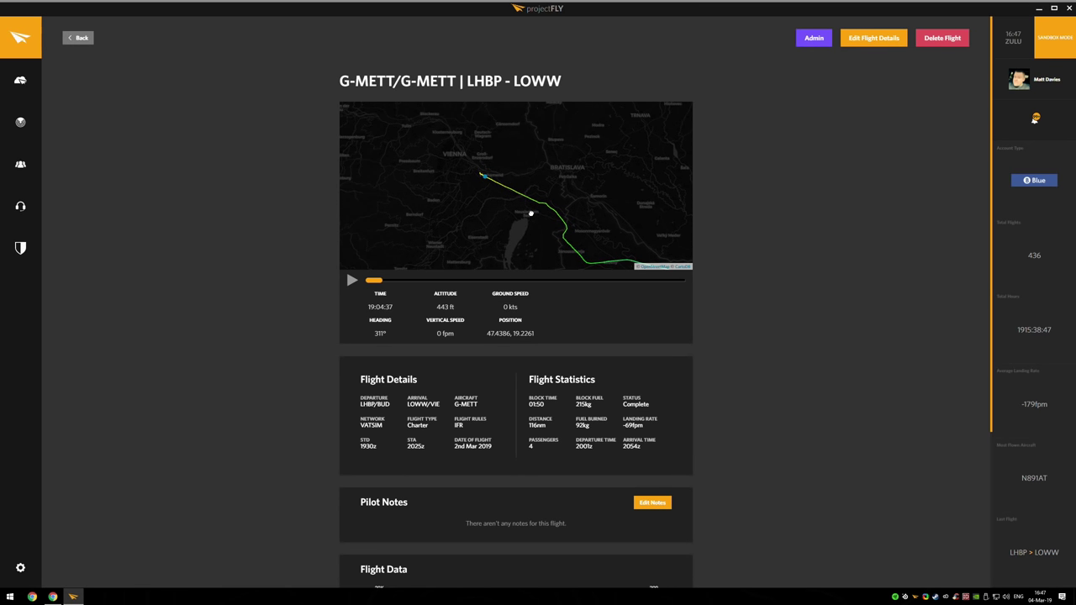
scroll(498, 178, up, 3)
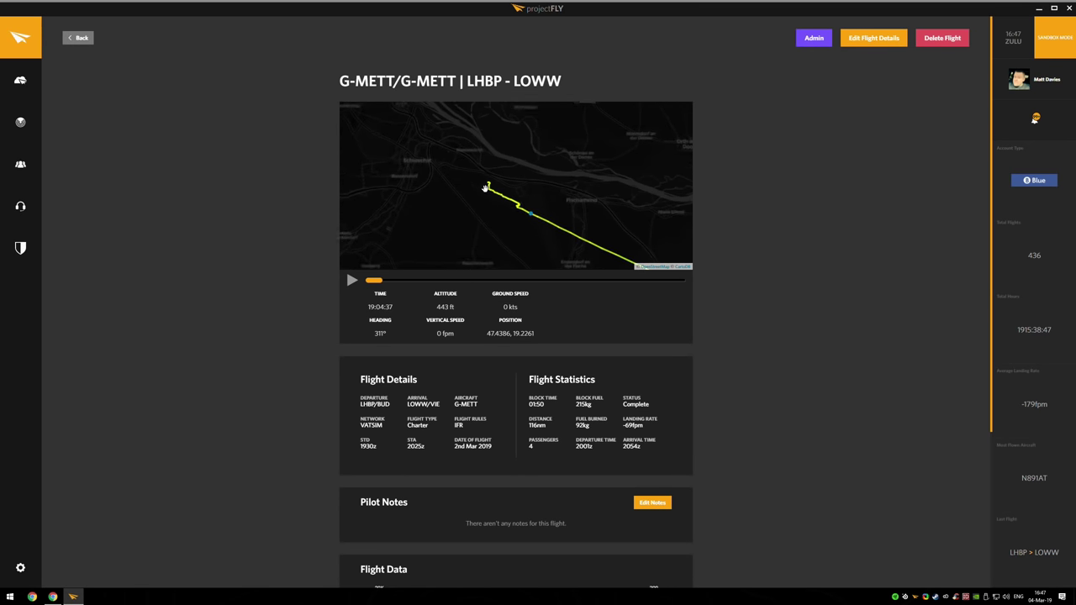
scroll(495, 159, up, 2)
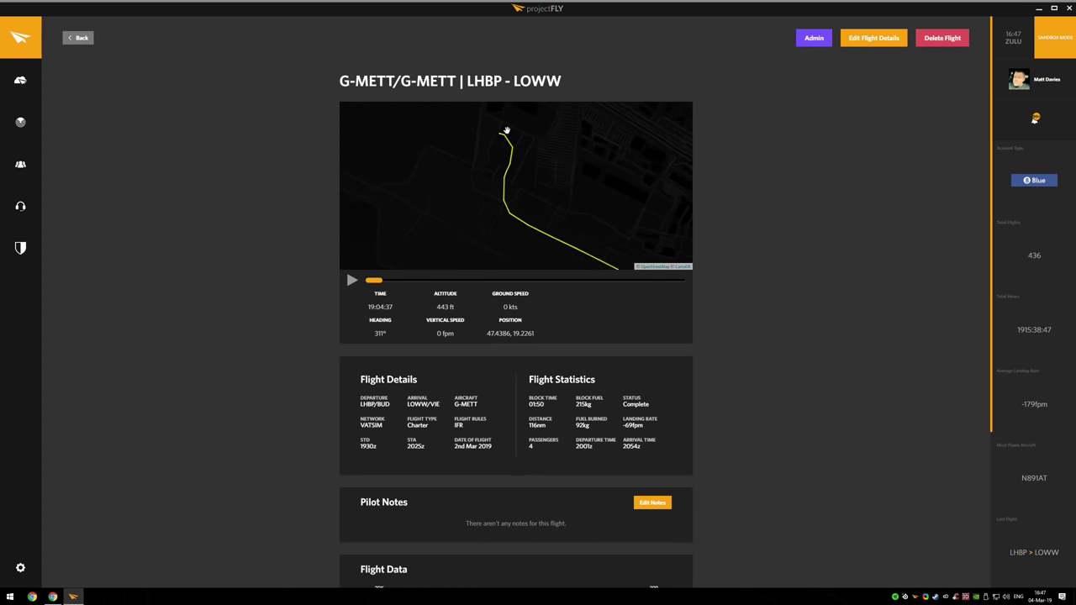
scroll(493, 178, down, 4)
scroll(521, 168, down, 2)
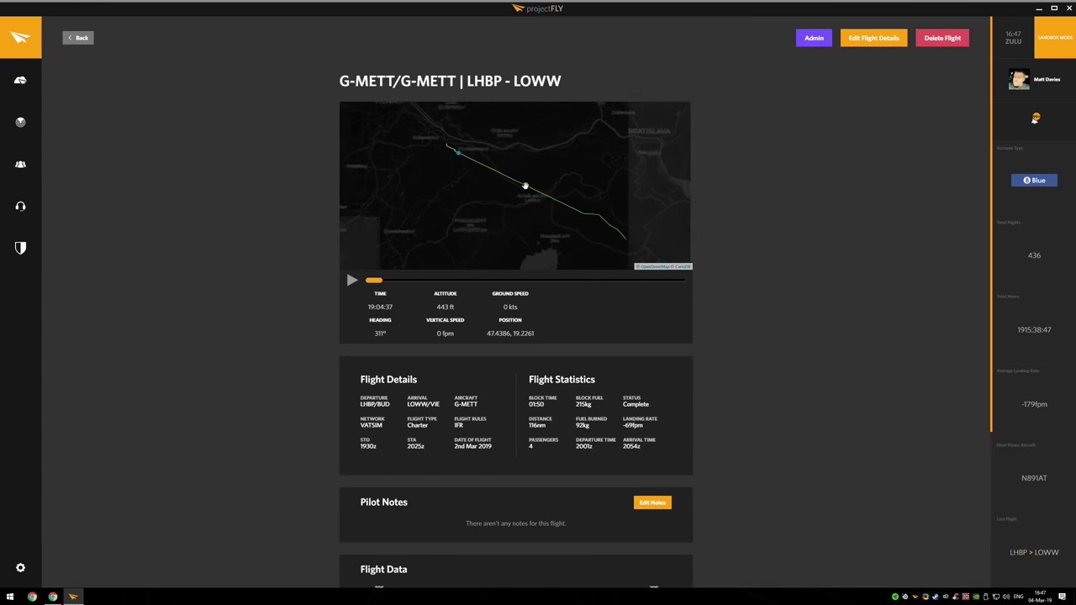
drag(586, 204, 513, 179)
scroll(526, 180, down, 2)
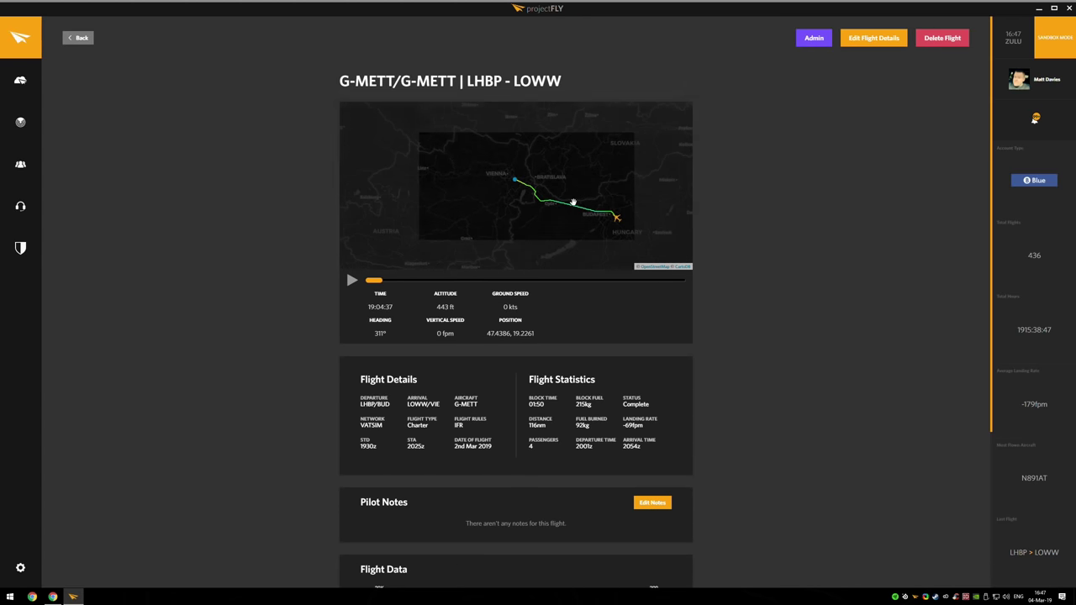
drag(571, 202, 558, 192)
scroll(559, 192, up, 2)
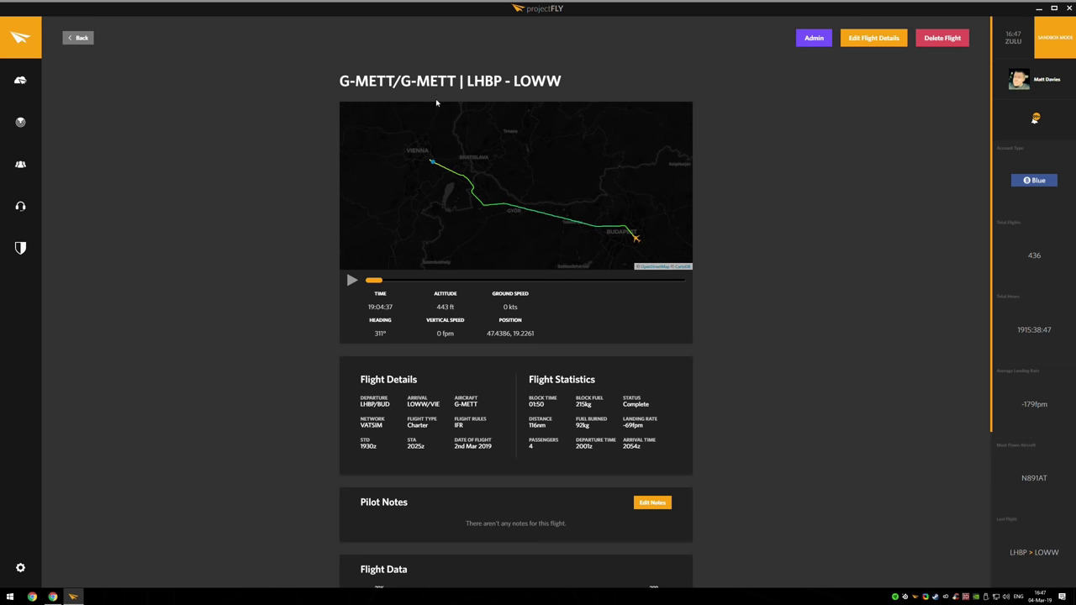
Return to the logbook list and search it for 'VIR', replacing the typed 'virgi'.
click(80, 39)
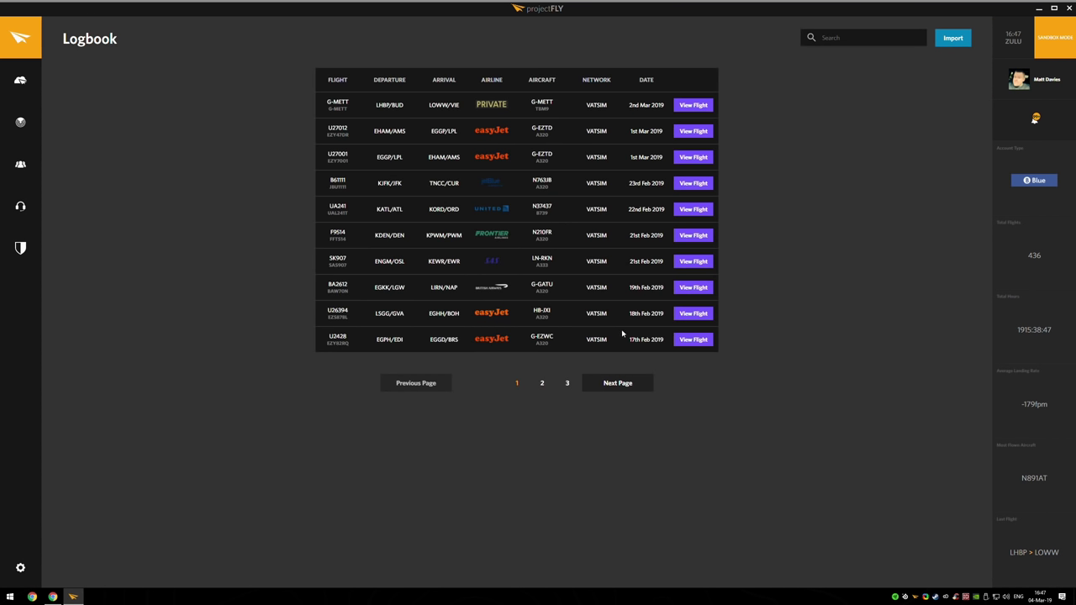
click(863, 36)
text(virgin)
key(ctrl+a)
text(VIR)
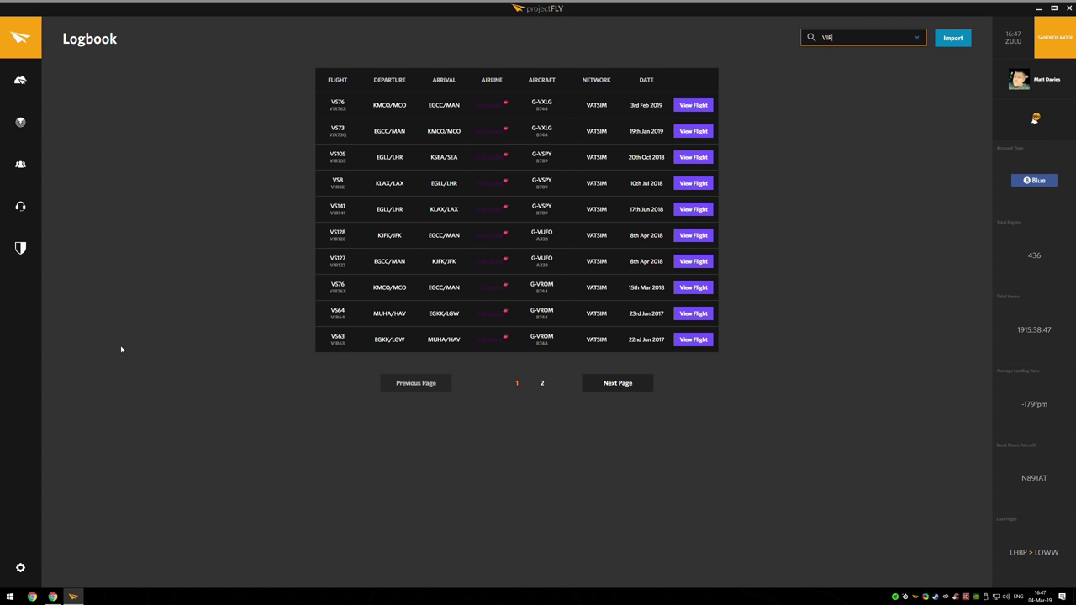
mouse_move(25, 246)
Minimize and restore the projectFLY window, then open the live Radar map.
click(74, 596)
click(74, 596)
click(21, 119)
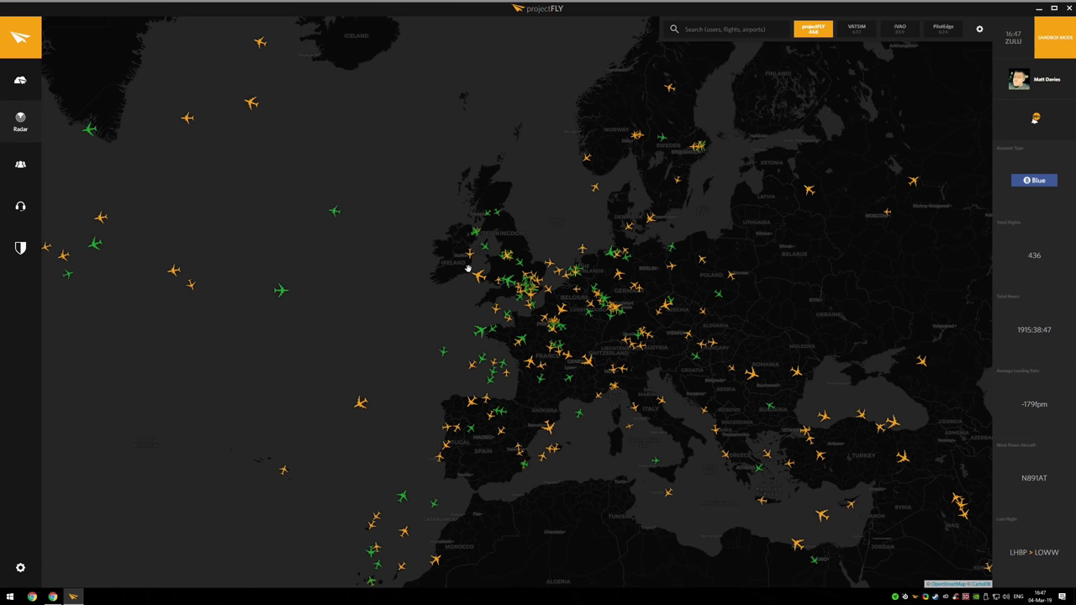
Zoom and pan the radar map to centre it on western Europe.
scroll(468, 268, down, 1)
drag(344, 303, 433, 312)
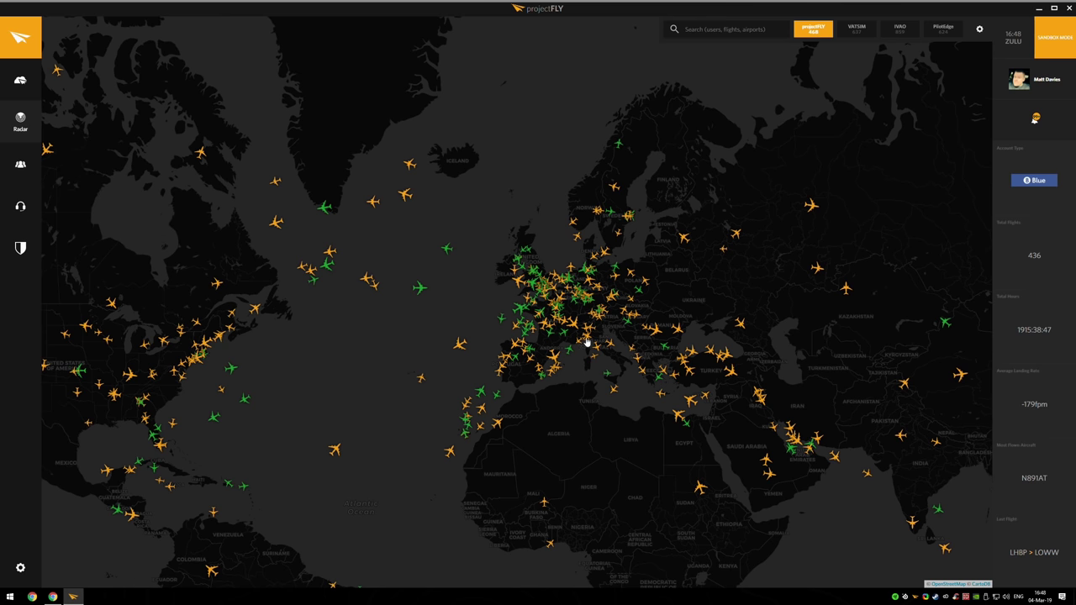
drag(571, 209, 542, 212)
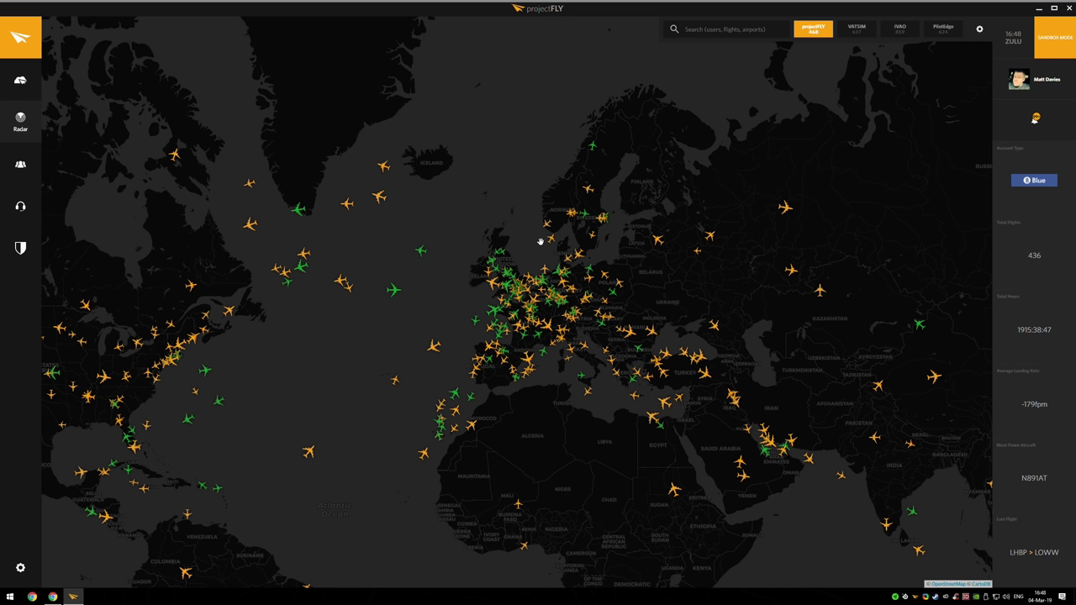
scroll(500, 285, up, 2)
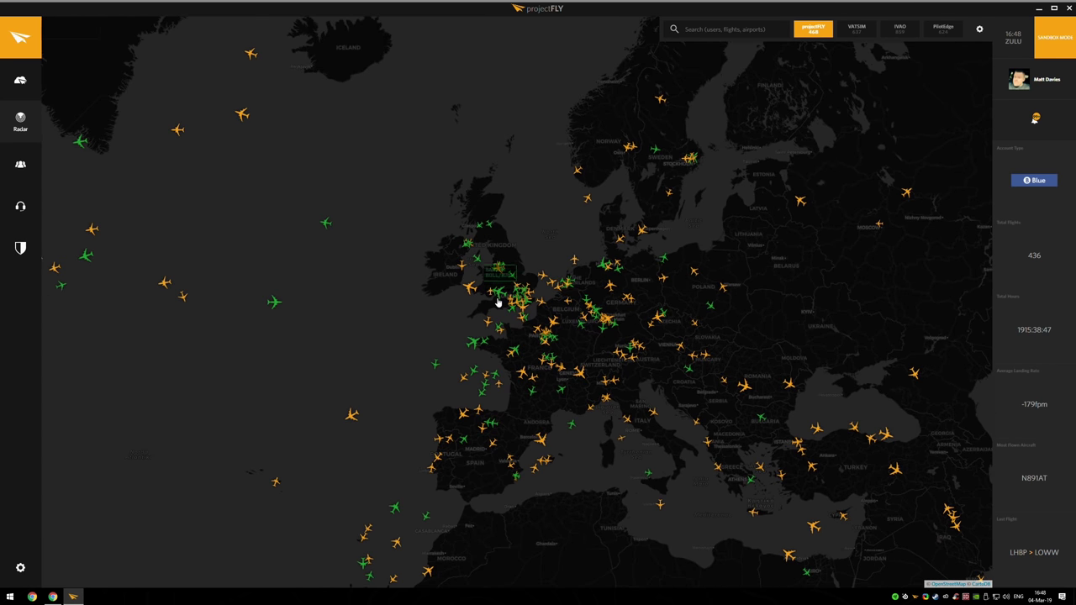